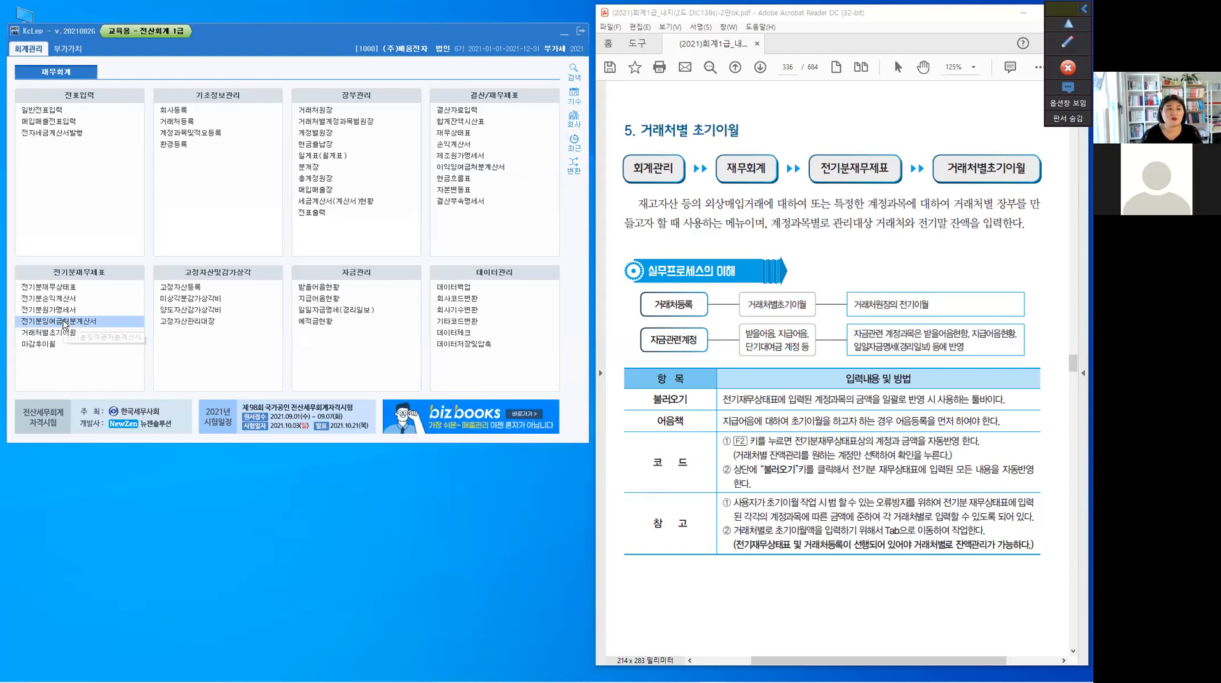
Open 전기분잉여금처분계산서, enlarge its window to show every row, and examine 이익잉여금처분액 and 차기이월미처분이익잉여금
left_click(65, 321)
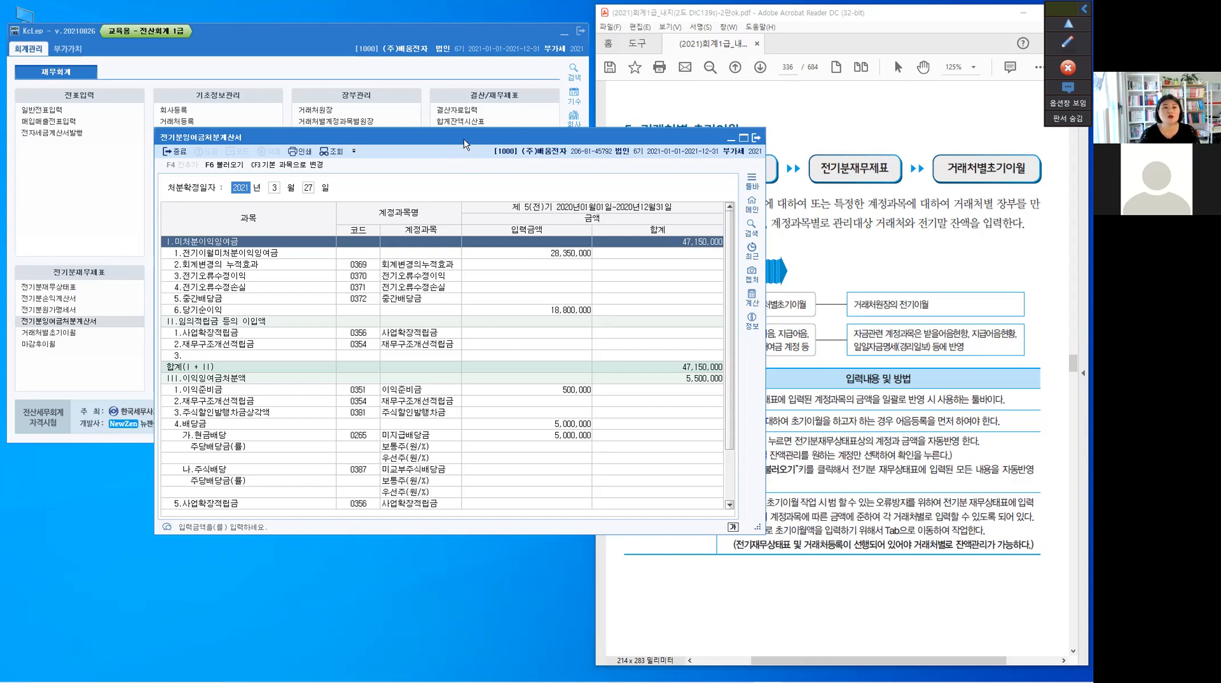
left_click_drag(465, 144, 788, 159)
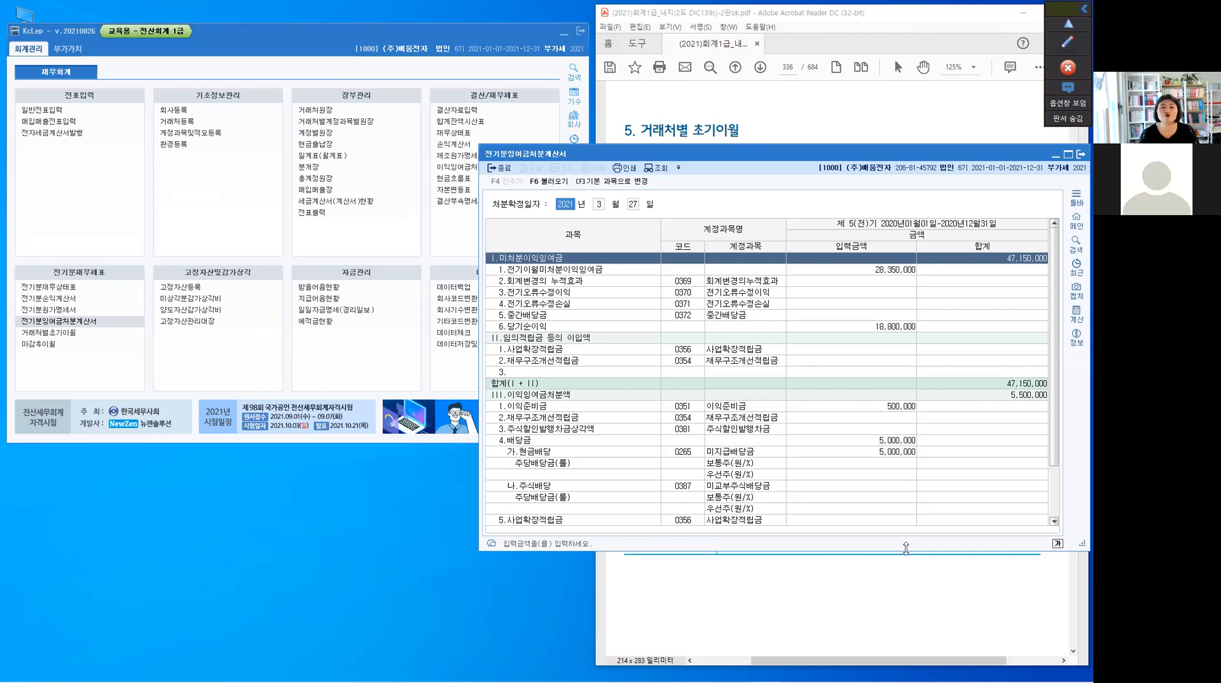
left_click_drag(906, 548, 914, 634)
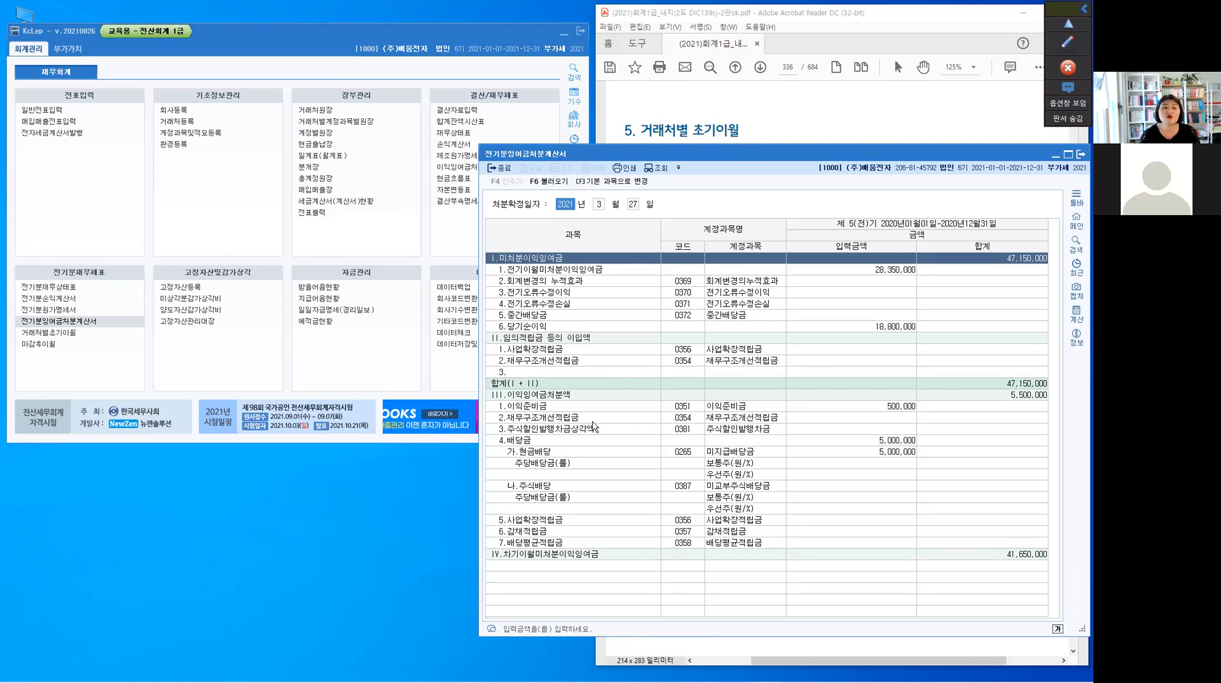
left_click(589, 398)
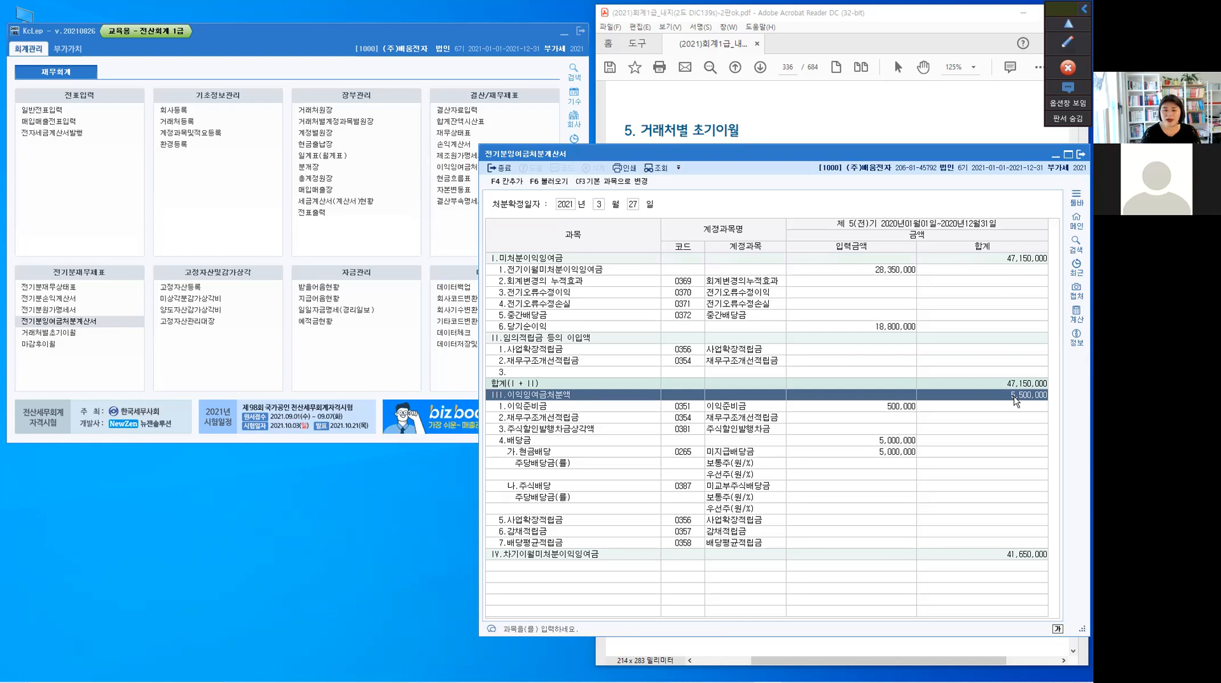
left_click(1028, 558)
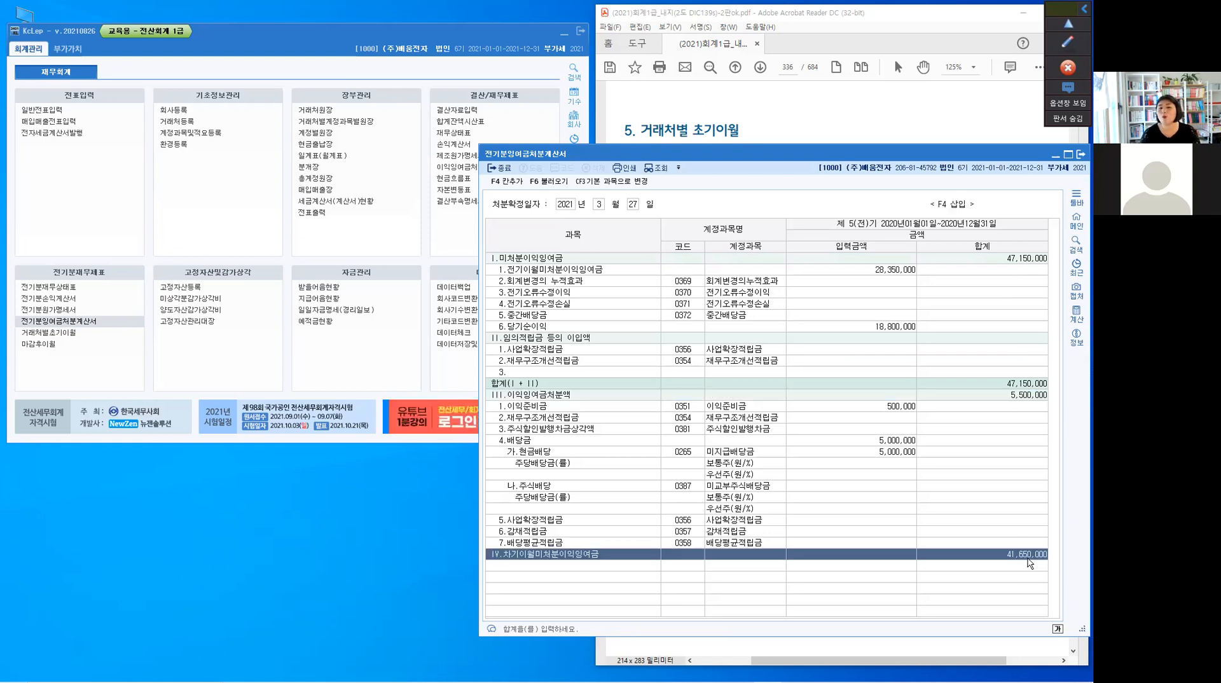
left_click(1016, 563)
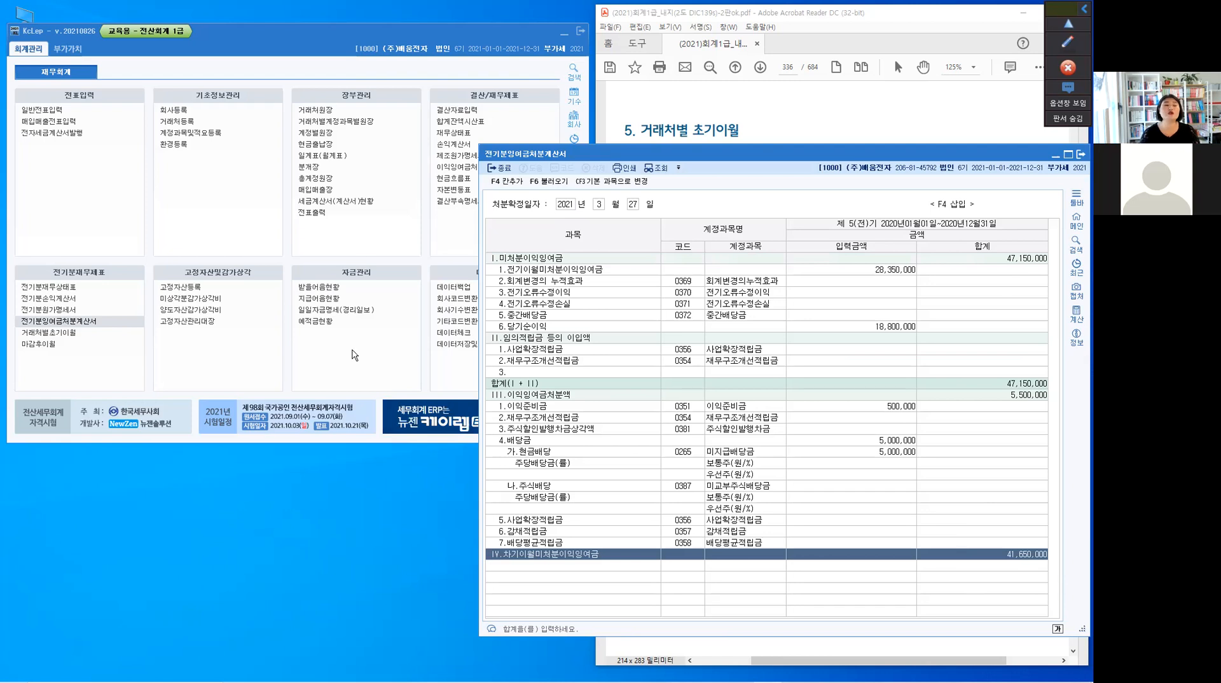
Open 이익잉여금처분계산서 without loading the saved data, compare it with the prior-year statement, and enlarge its window to show every row
left_click(501, 108)
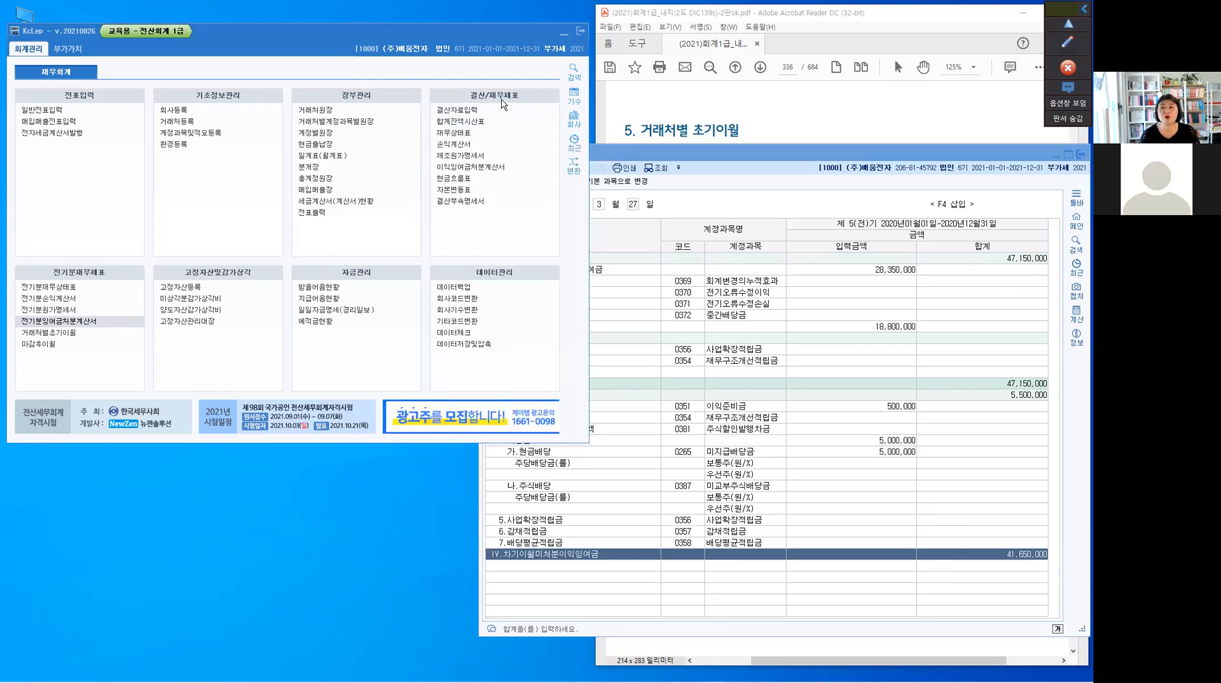
left_click(487, 169)
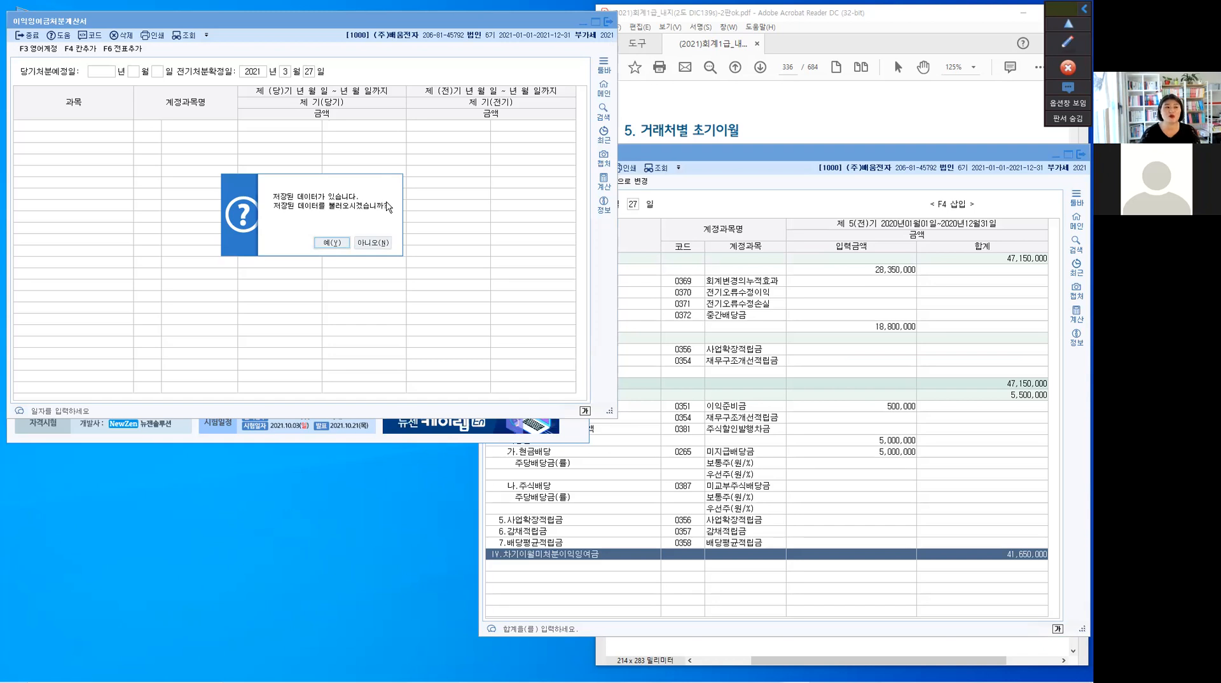
left_click(369, 244)
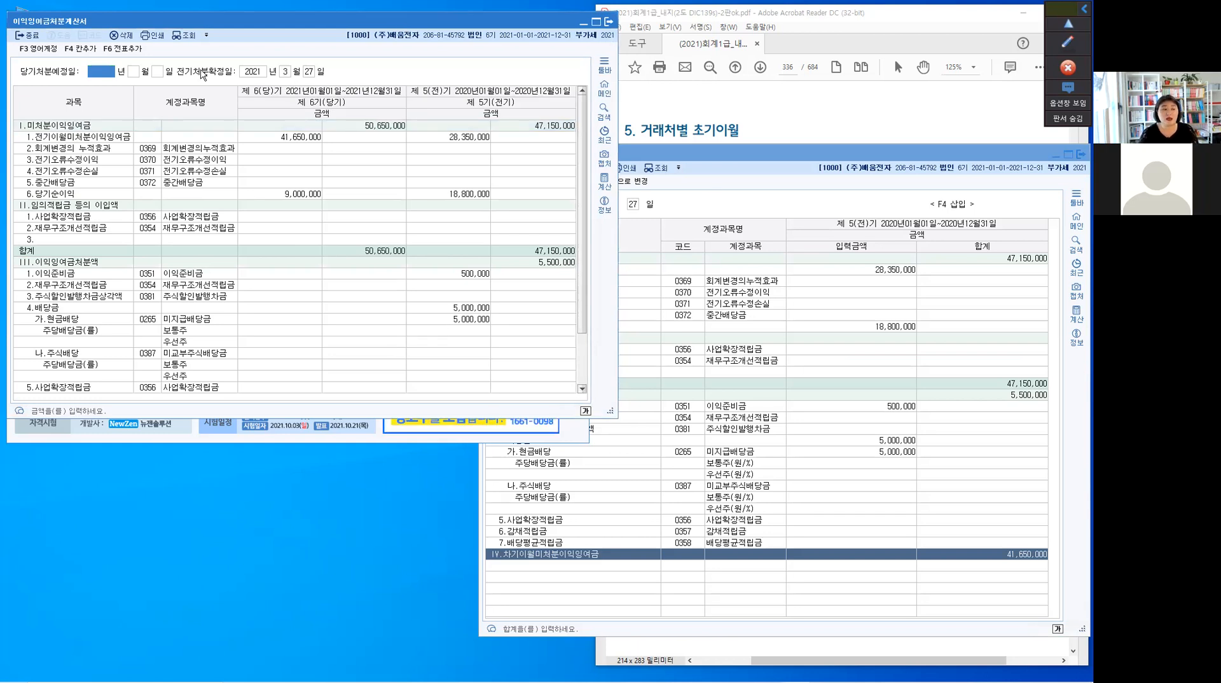
left_click(770, 157)
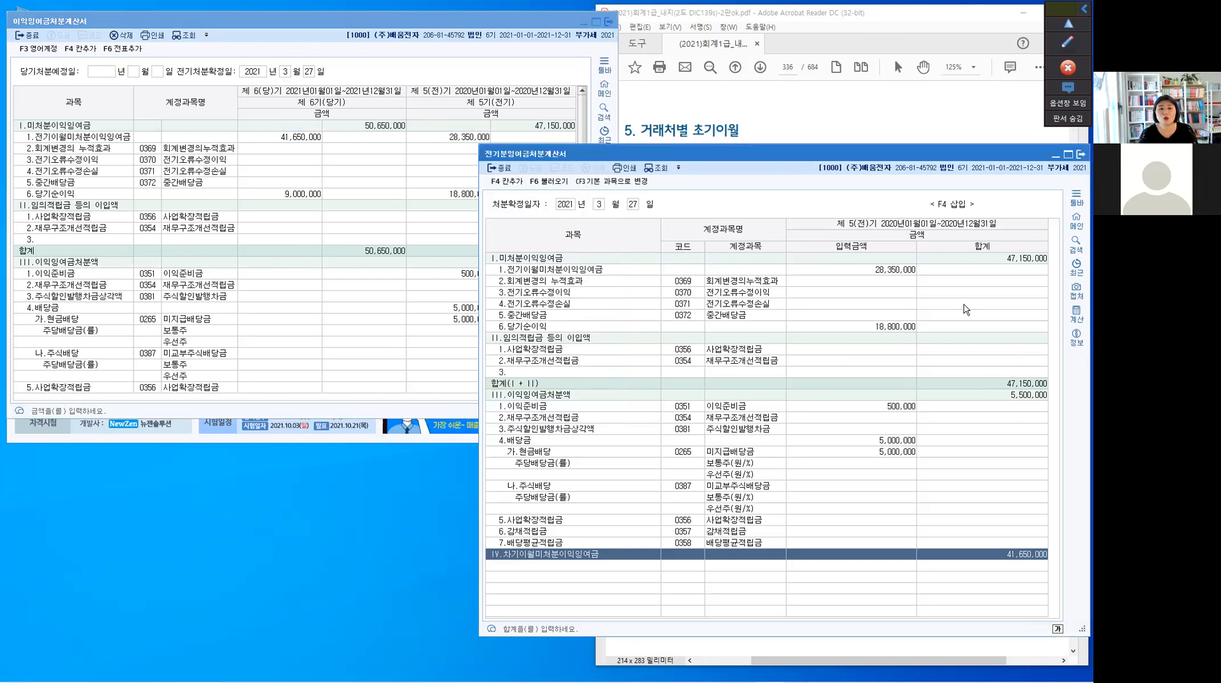
left_click(483, 69)
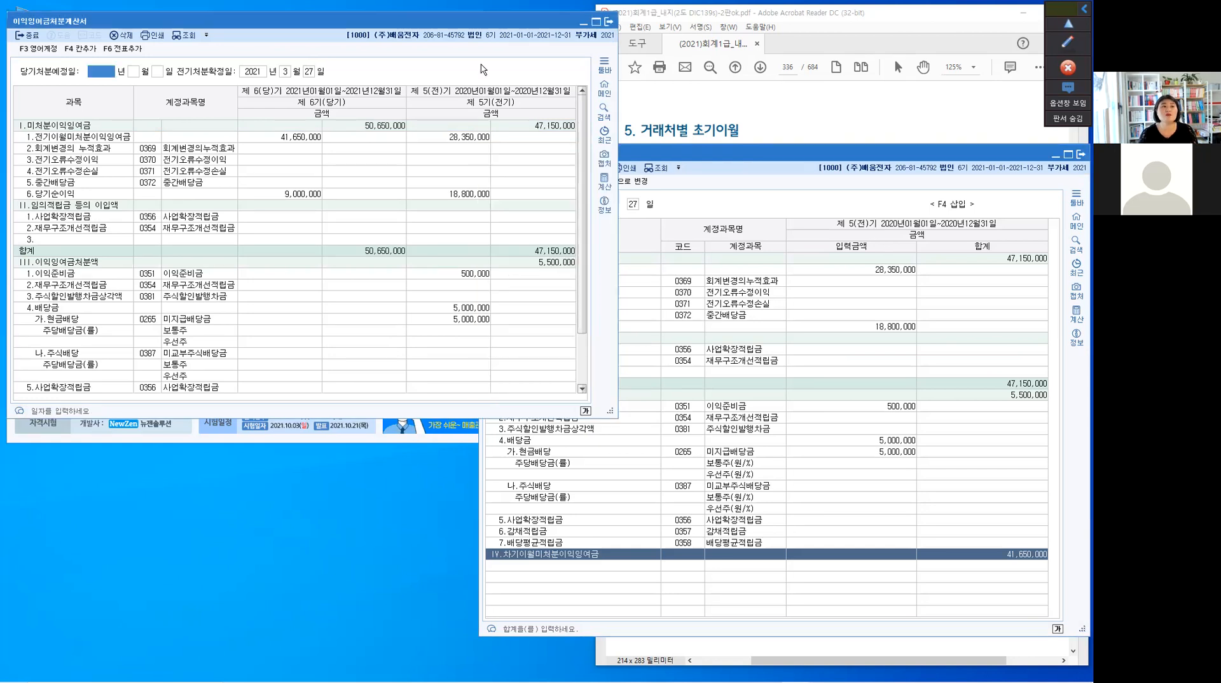
left_click(449, 96)
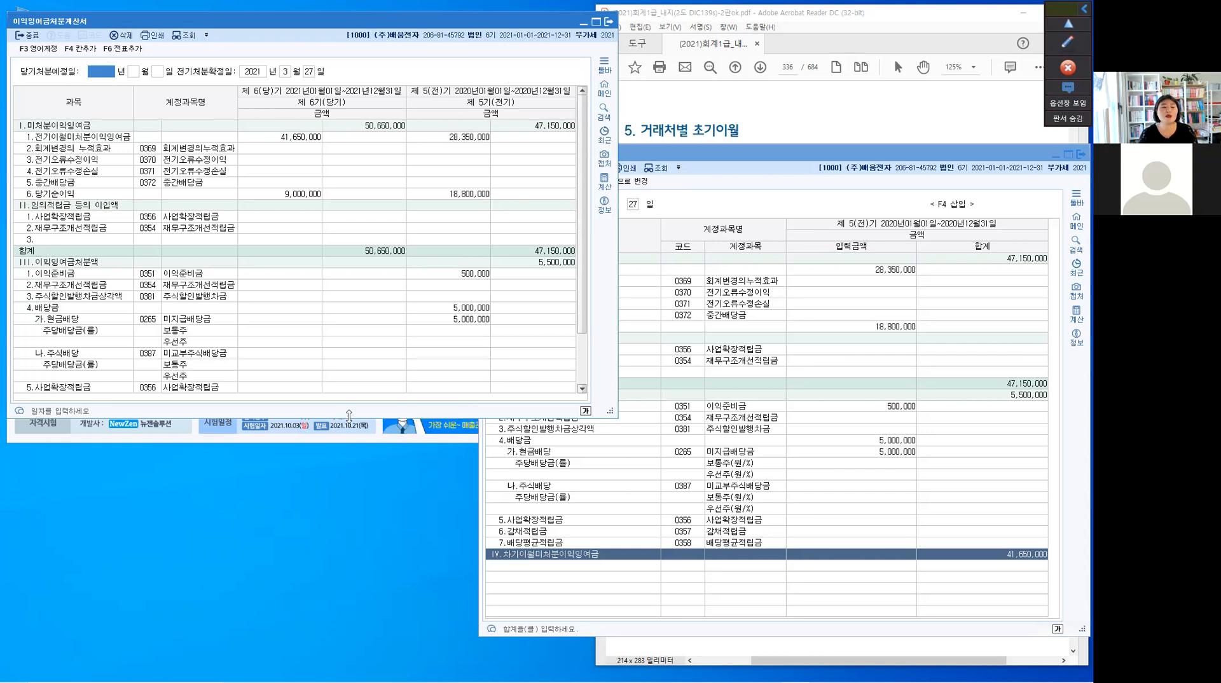
left_click_drag(348, 416, 376, 553)
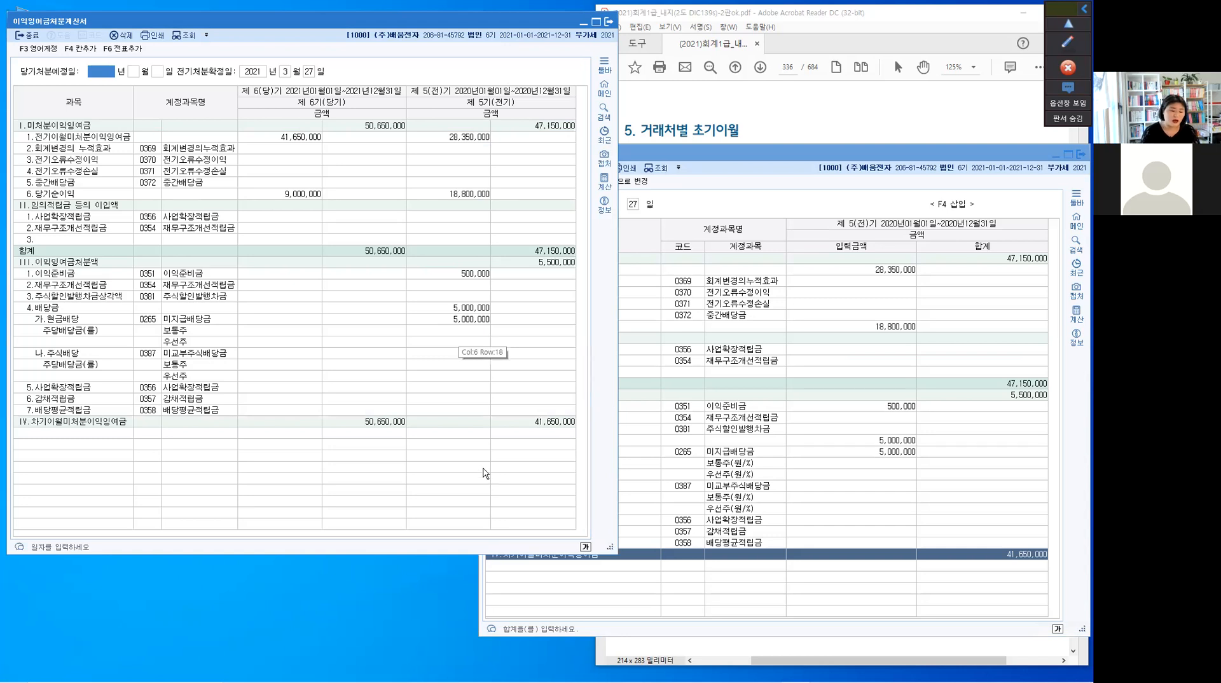
With the screen pen, box the 전기 차기이월미처분이익잉여금 amount, mark 제 6(당)기 and 전기이월미처분이익잉여금, and link the two amounts with an arrow
key("F2")
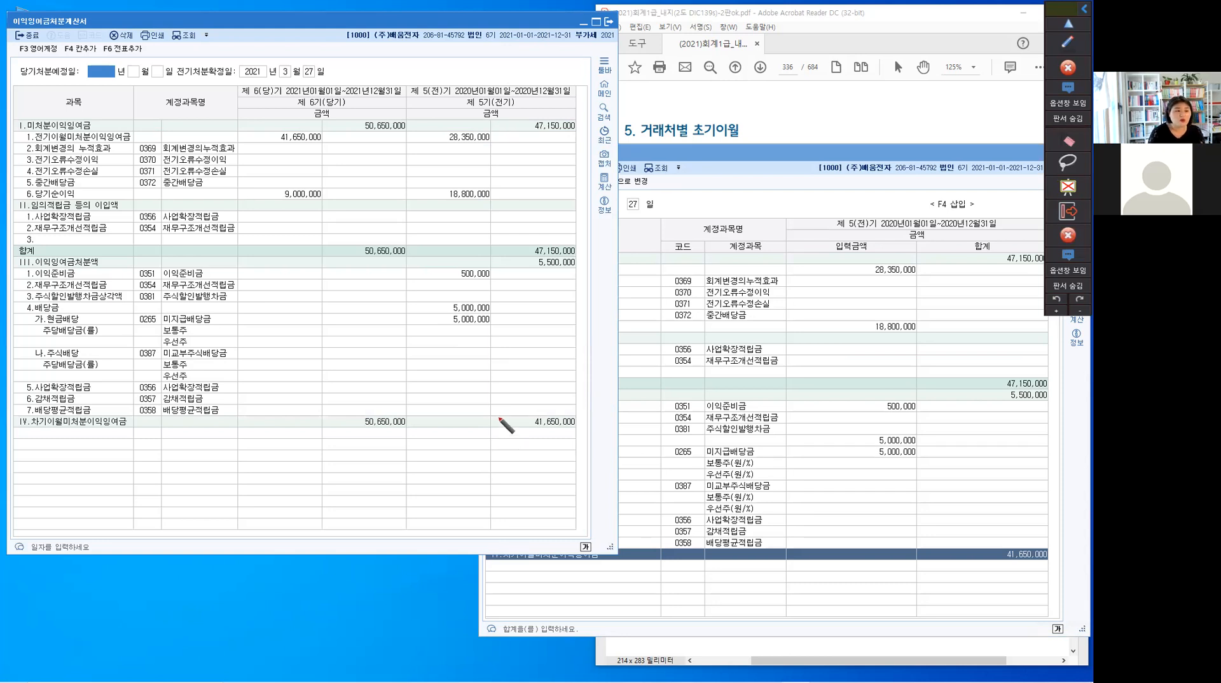
mouse_move(488, 425)
left_mouse_down()
mouse_move(553, 405)
mouse_move(578, 434)
mouse_move(568, 432)
left_mouse_up()
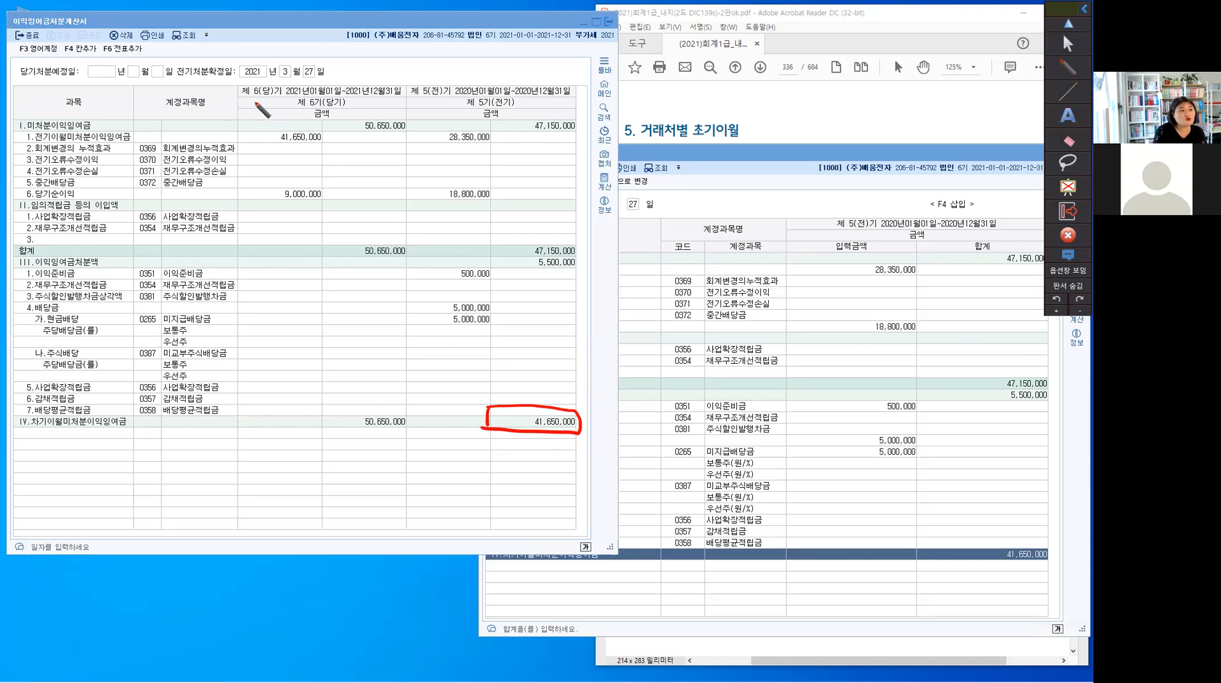
left_click_drag(243, 96, 276, 100)
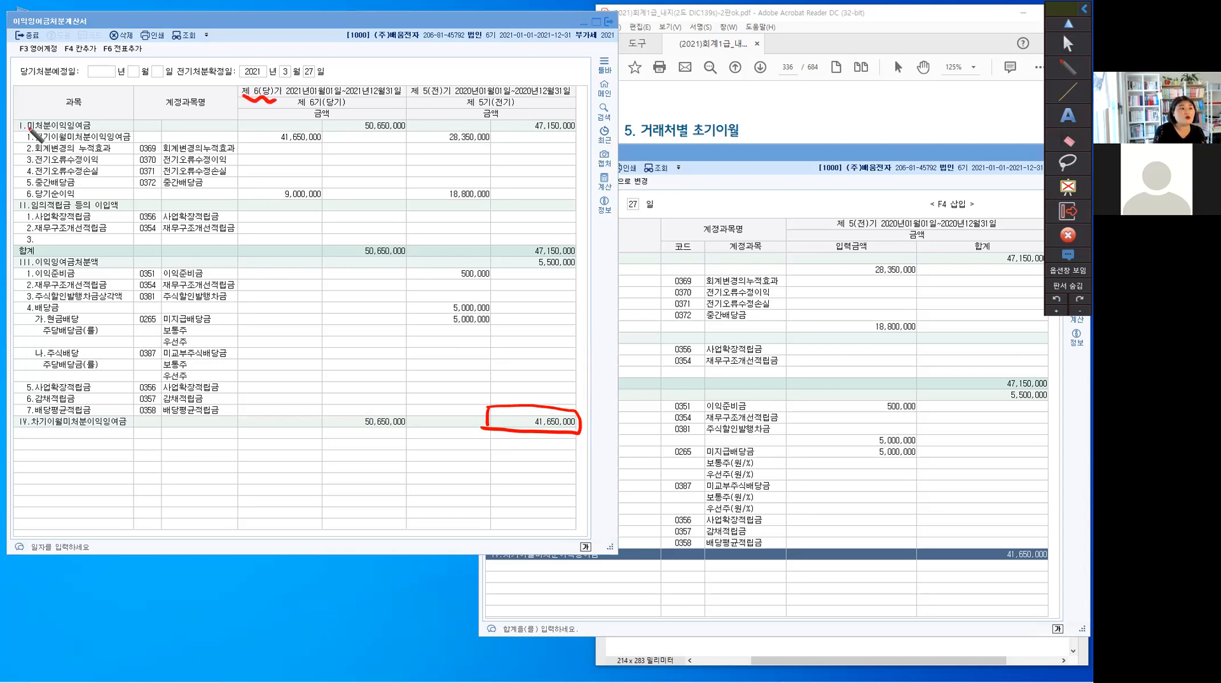
left_click_drag(29, 130, 28, 145)
left_click_drag(134, 126, 135, 145)
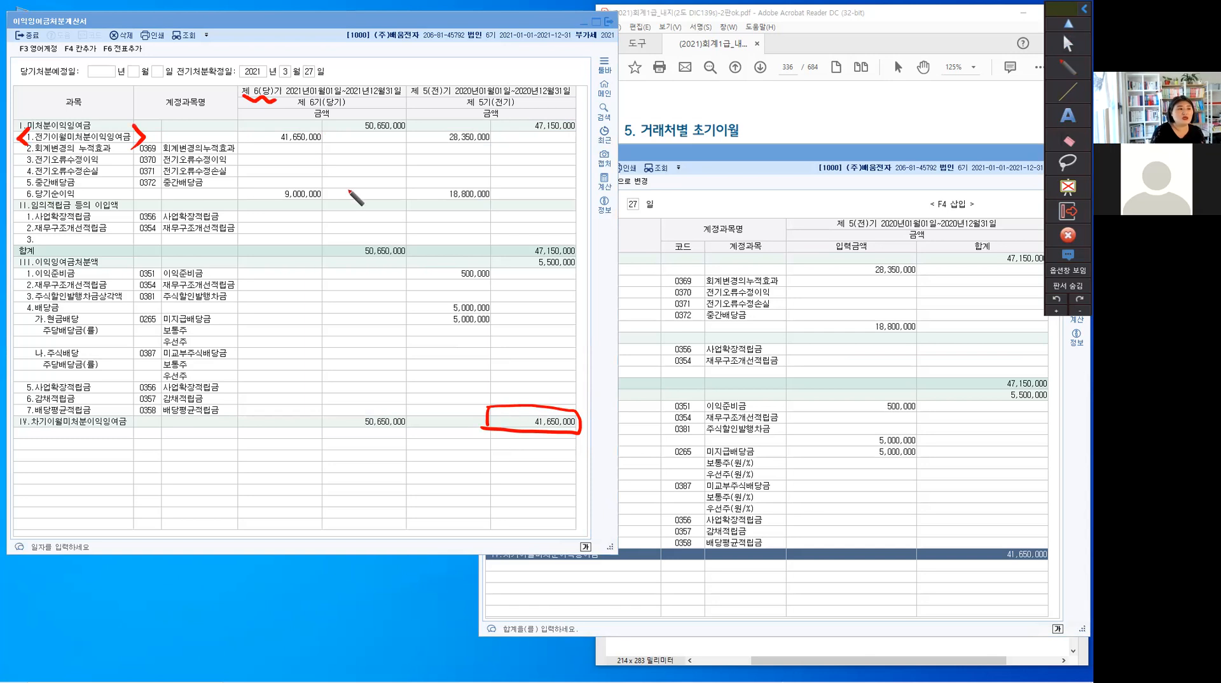
left_click_drag(313, 150, 468, 396)
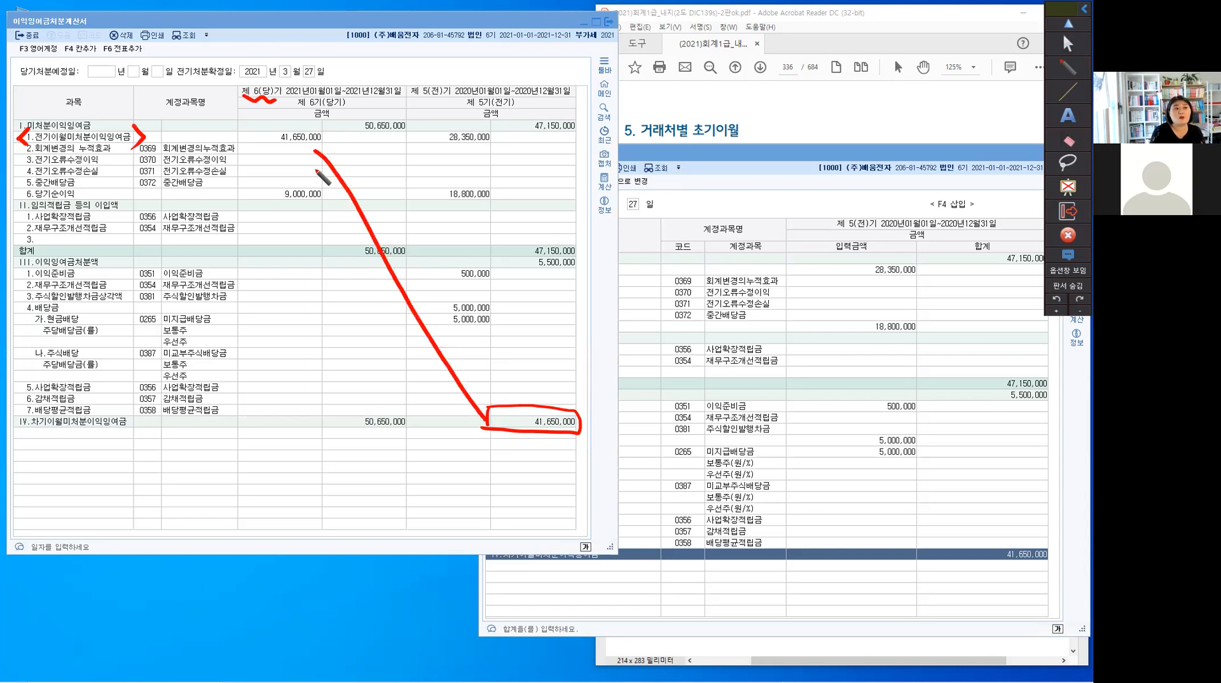
left_click_drag(314, 168, 336, 153)
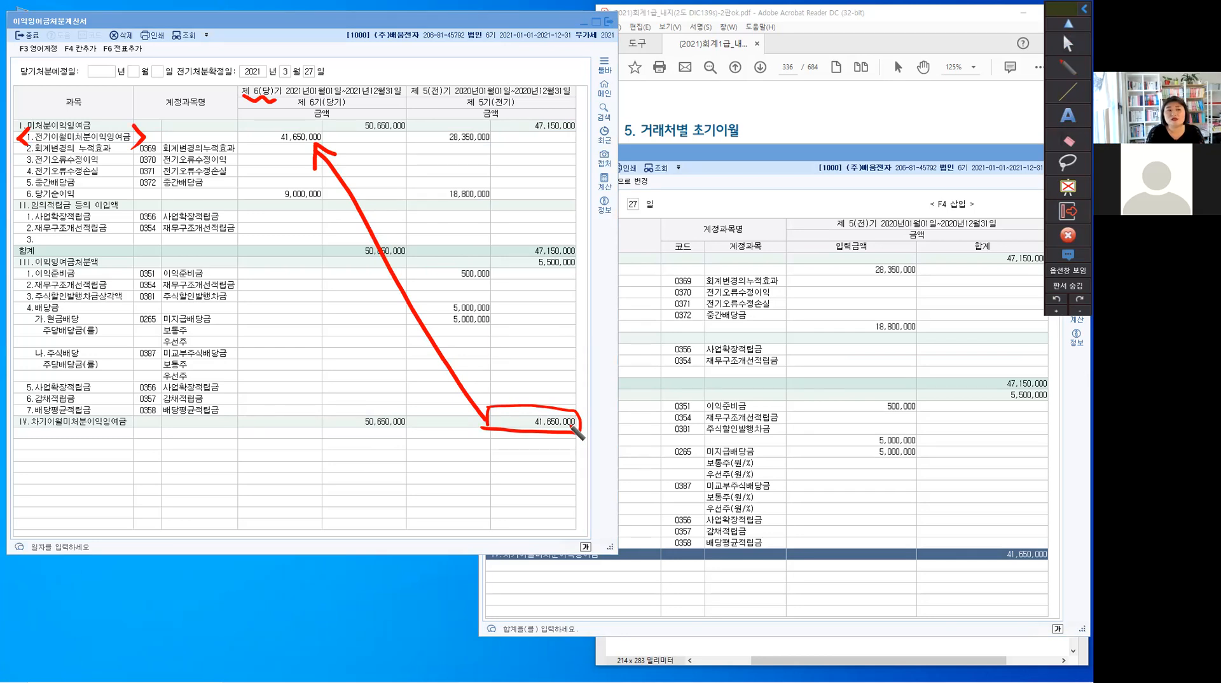
Handwrite 2020.12.31 beside the 전기 미처분이익잉여금 total and 2021.3.27 beside the 전기 차기이월미처분이익잉여금 amount
left_click(537, 135)
left_click_drag(551, 139, 593, 134)
left_click_drag(598, 122, 638, 138)
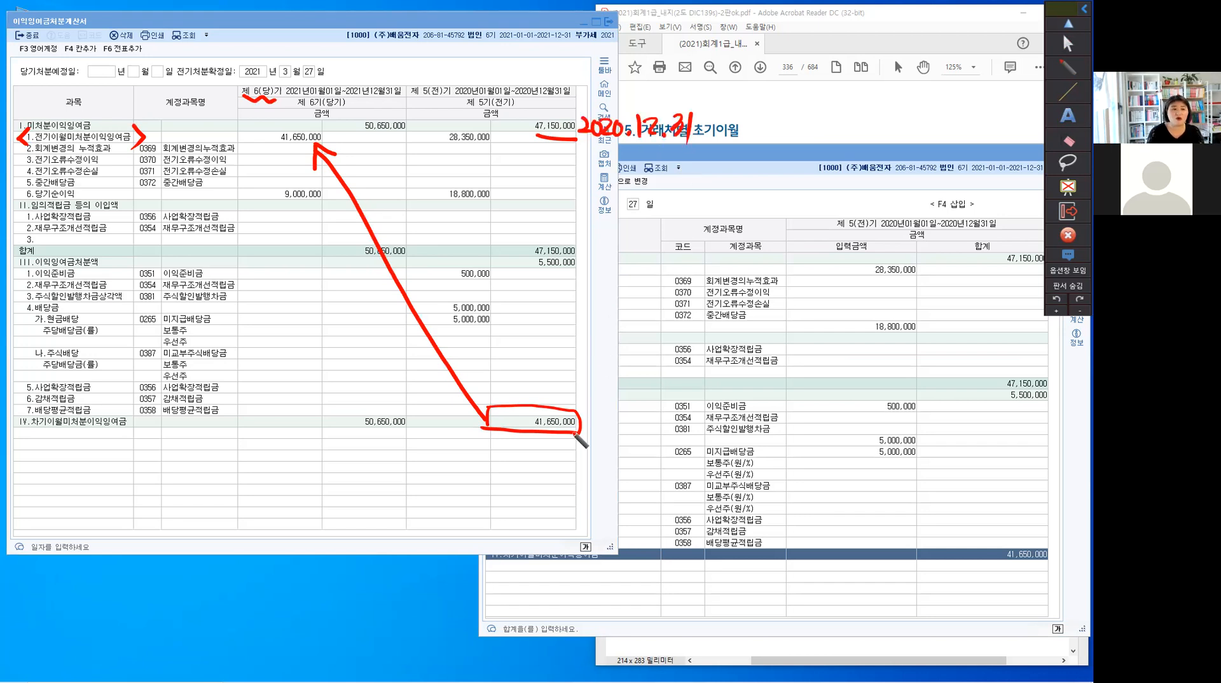
left_click_drag(588, 419, 664, 439)
left_click_drag(675, 436, 694, 438)
left_click_drag(695, 417, 706, 445)
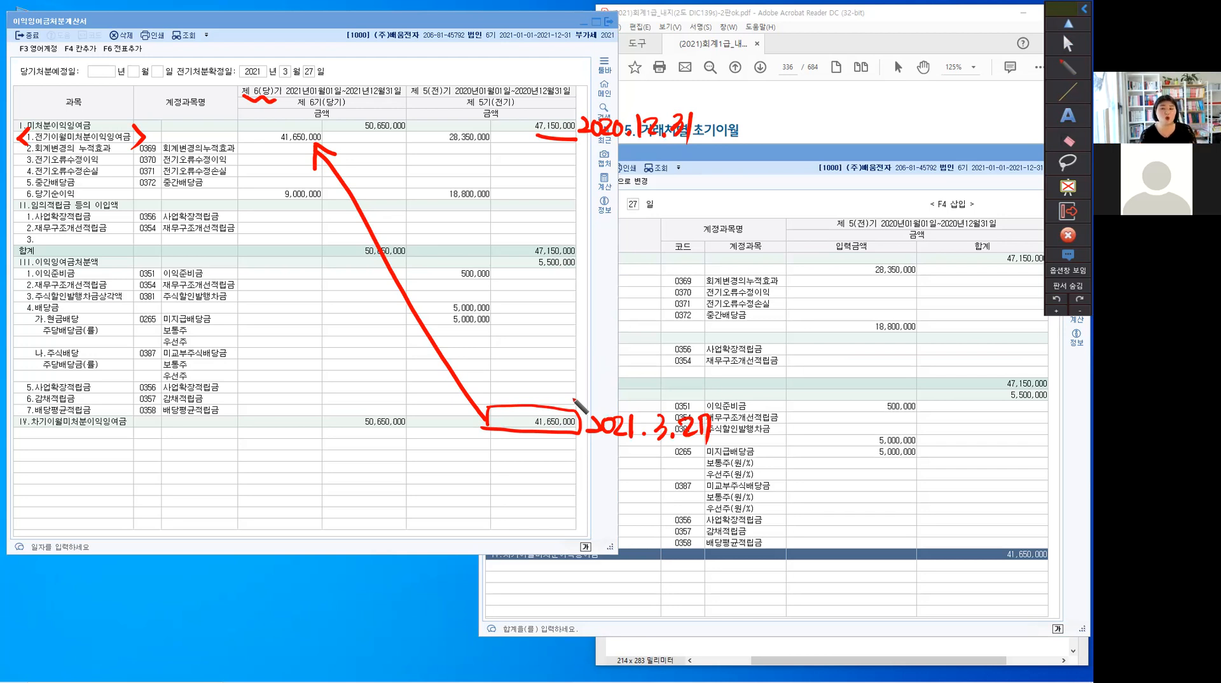
Box the 당기 전기이월미처분이익잉여금 amount, bracket the 당기 rows of sections II and III, and handwrite a circled 입력X beside them
mouse_move(232, 145)
left_mouse_down()
mouse_move(232, 120)
mouse_move(320, 119)
left_mouse_up()
left_click_drag(233, 147, 320, 120)
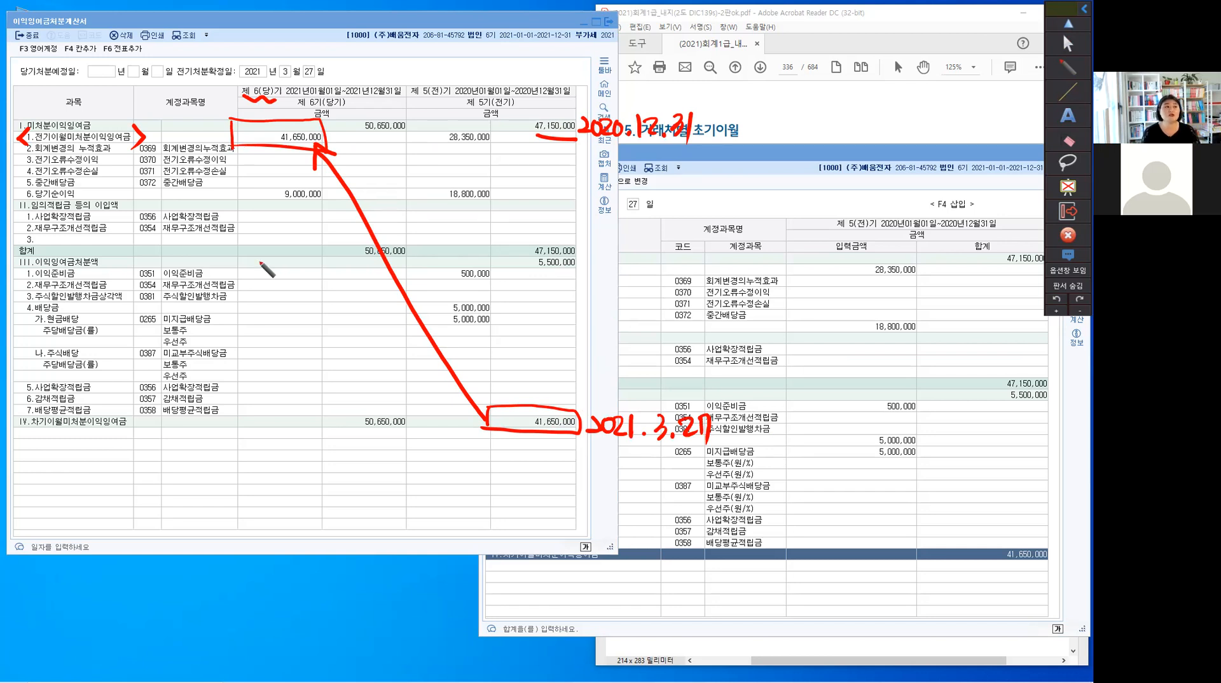
mouse_move(253, 216)
left_mouse_down()
mouse_move(276, 264)
mouse_move(247, 409)
left_mouse_up()
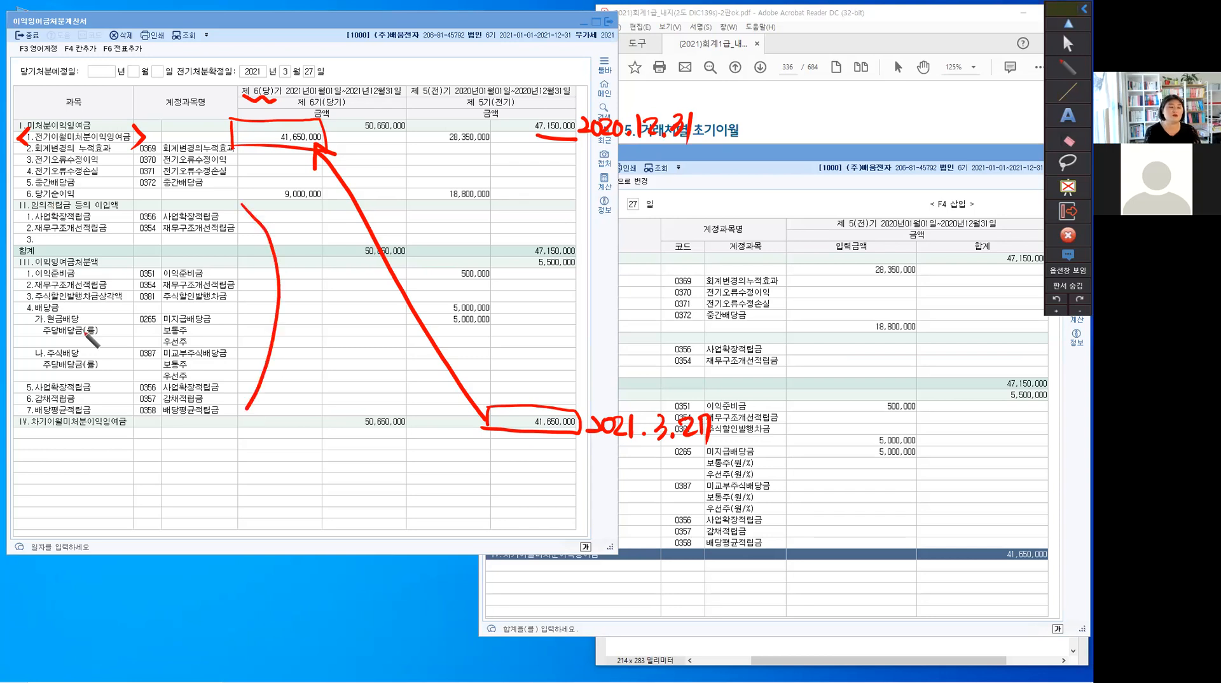
left_click_drag(332, 292, 329, 303)
left_click_drag(342, 290, 342, 323)
left_click_drag(348, 296, 353, 312)
left_click_drag(357, 296, 364, 322)
left_click_drag(370, 292, 384, 313)
left_click_drag(383, 294, 372, 322)
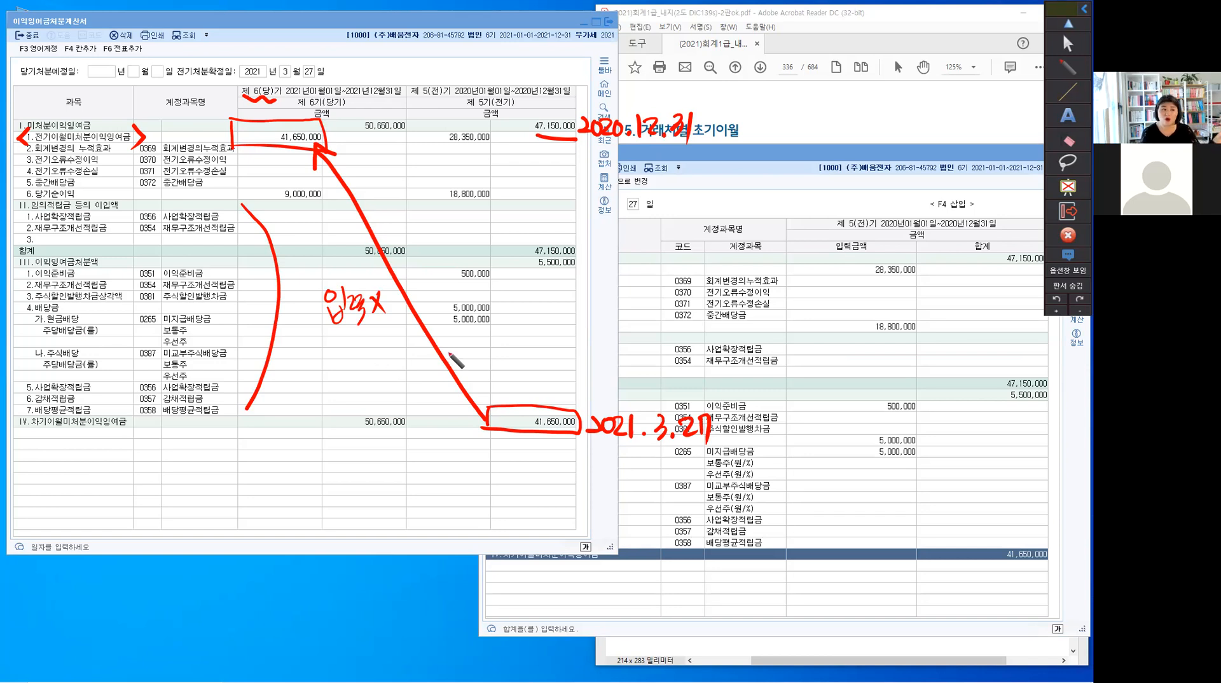
mouse_move(407, 309)
left_mouse_down()
mouse_move(341, 456)
mouse_move(251, 255)
mouse_move(261, 62)
left_mouse_up()
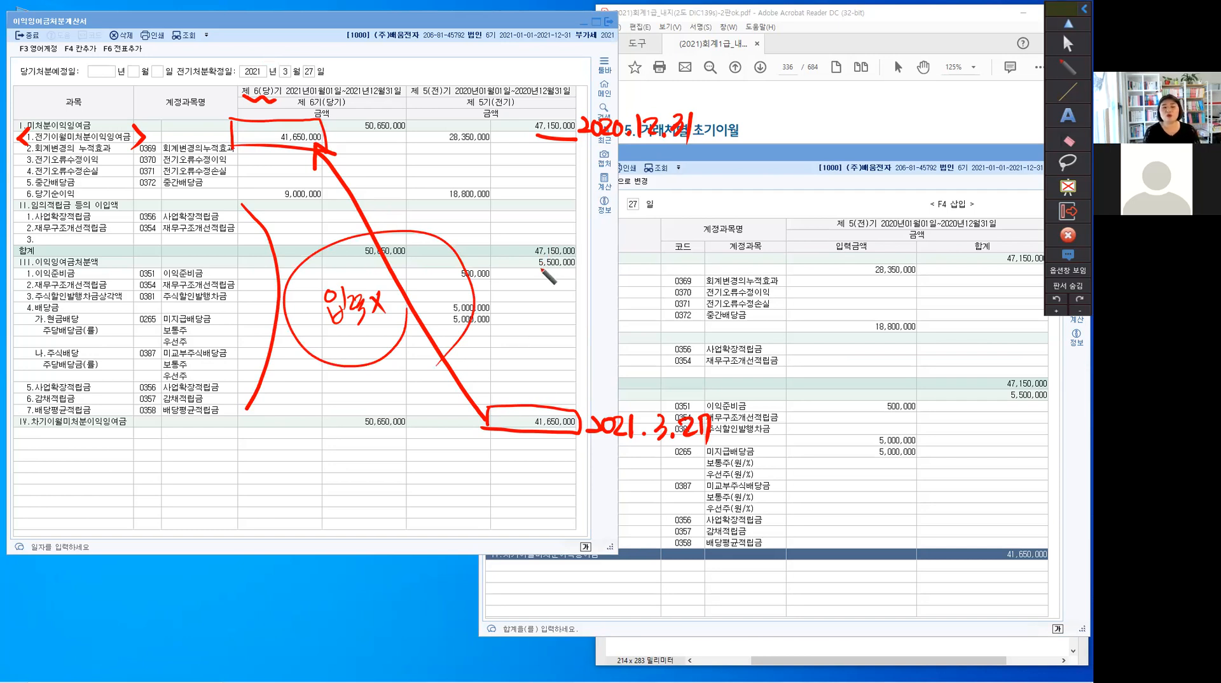
Cross out the 전기 이익잉여금처분액 amounts with the pen, and erase all pen marks from the screen
left_click_drag(500, 294, 537, 341)
left_click_drag(530, 280, 472, 367)
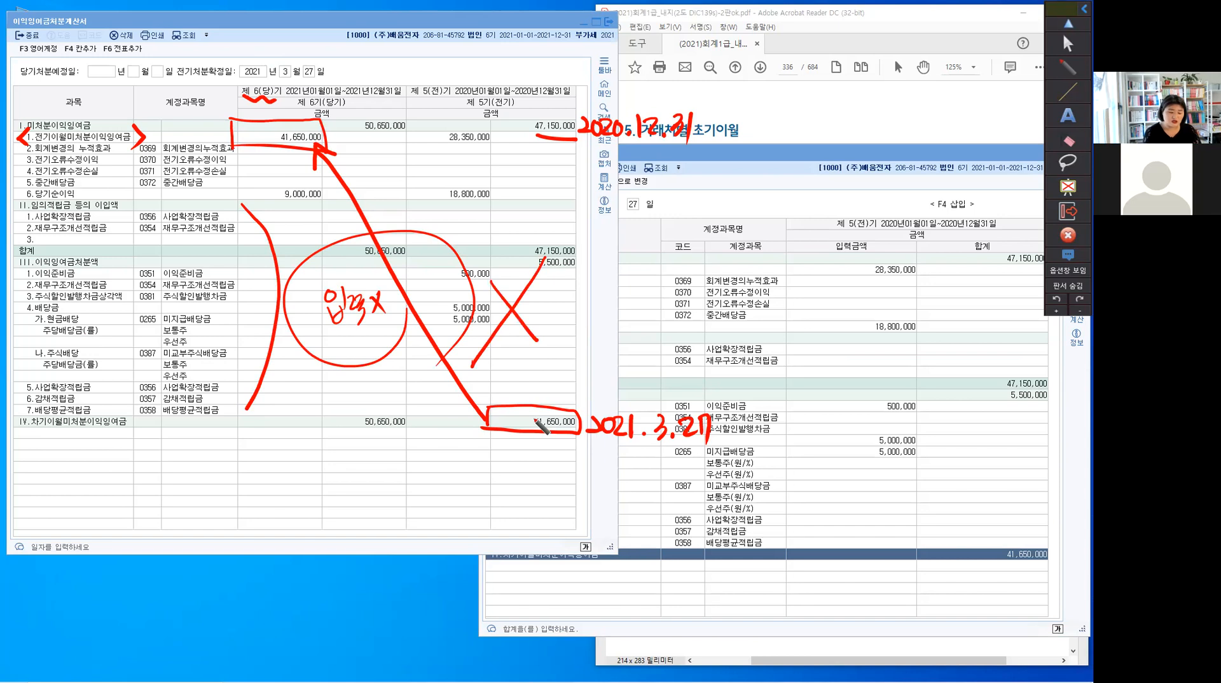
right_click(536, 421)
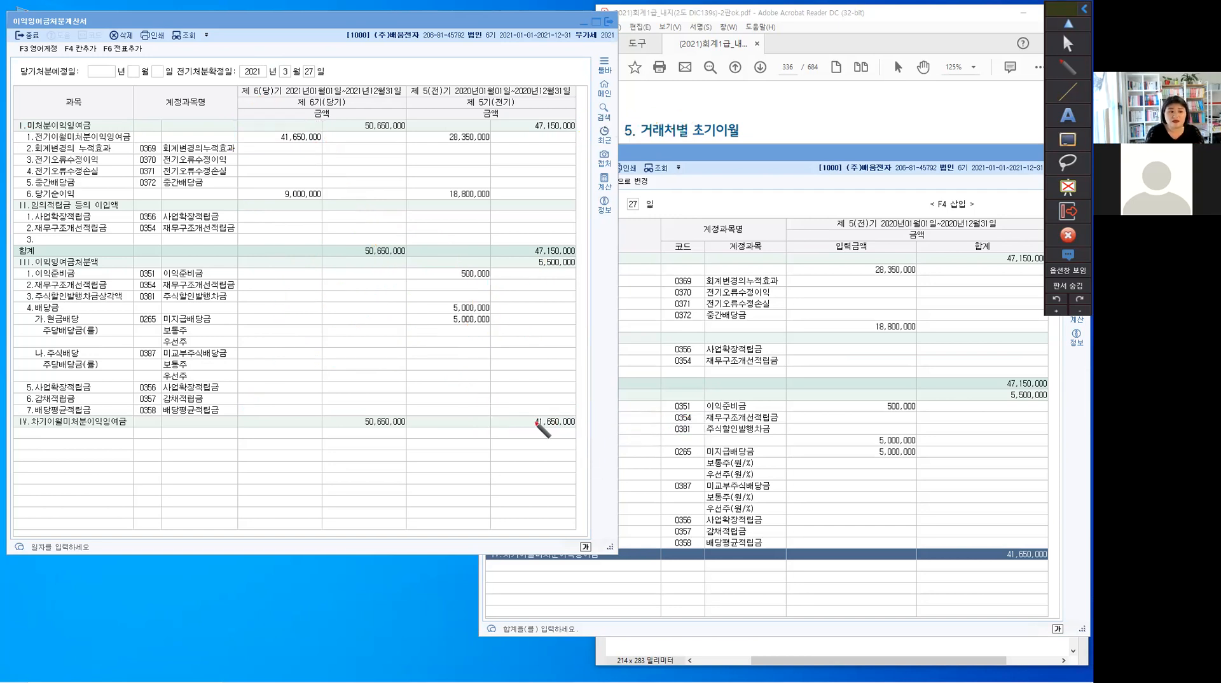
Strike through the 전기 차기이월미처분이익잉여금 amount, circle the 전기 미처분이익잉여금 total, and draw an arrow from the total down to the struck amount
left_click_drag(535, 421, 577, 425)
left_click_drag(575, 107, 564, 141)
mouse_move(564, 141)
left_mouse_down()
mouse_move(632, 196)
mouse_move(575, 397)
left_mouse_up()
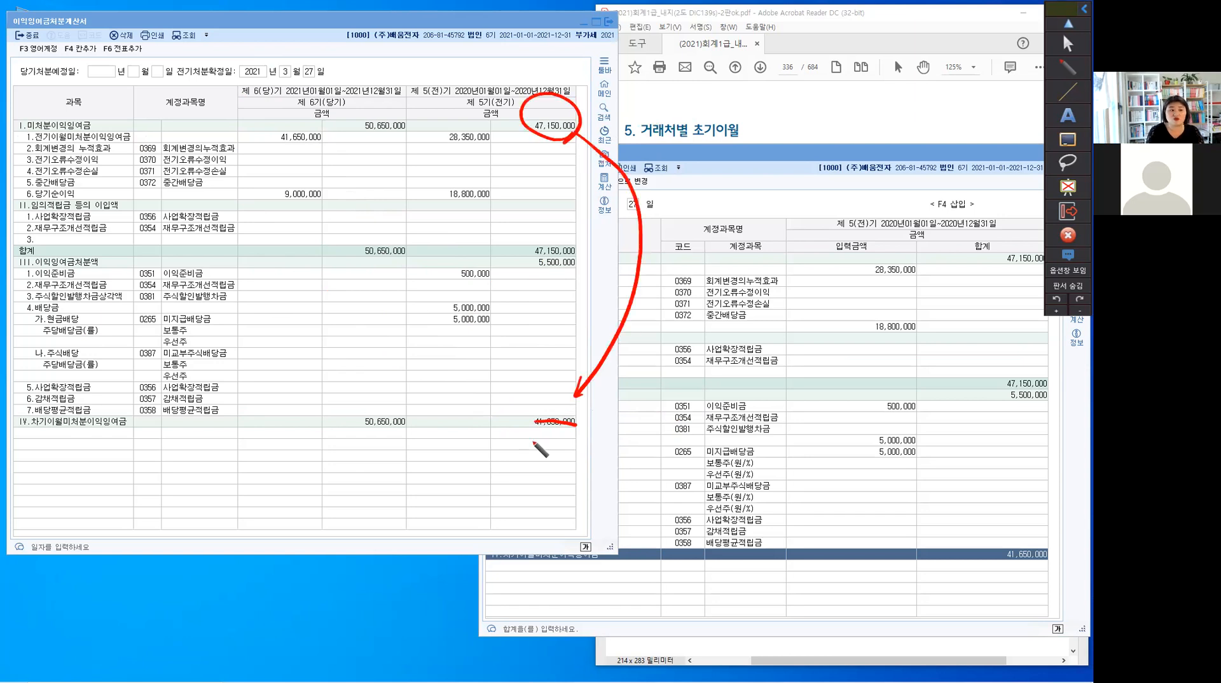
Handwrite 47,150.- below the struck amount and draw an arrow from it up to the 당기 전기이월미처분이익잉여금 amount
left_click_drag(532, 438, 531, 463)
left_click_drag(539, 445, 548, 461)
left_click(554, 461)
left_click_drag(563, 444, 562, 466)
left_click_drag(571, 446, 570, 464)
left_click_drag(586, 448, 626, 449)
left_click(598, 457)
mouse_move(520, 438)
left_mouse_down()
mouse_move(324, 147)
mouse_move(345, 141)
left_mouse_up()
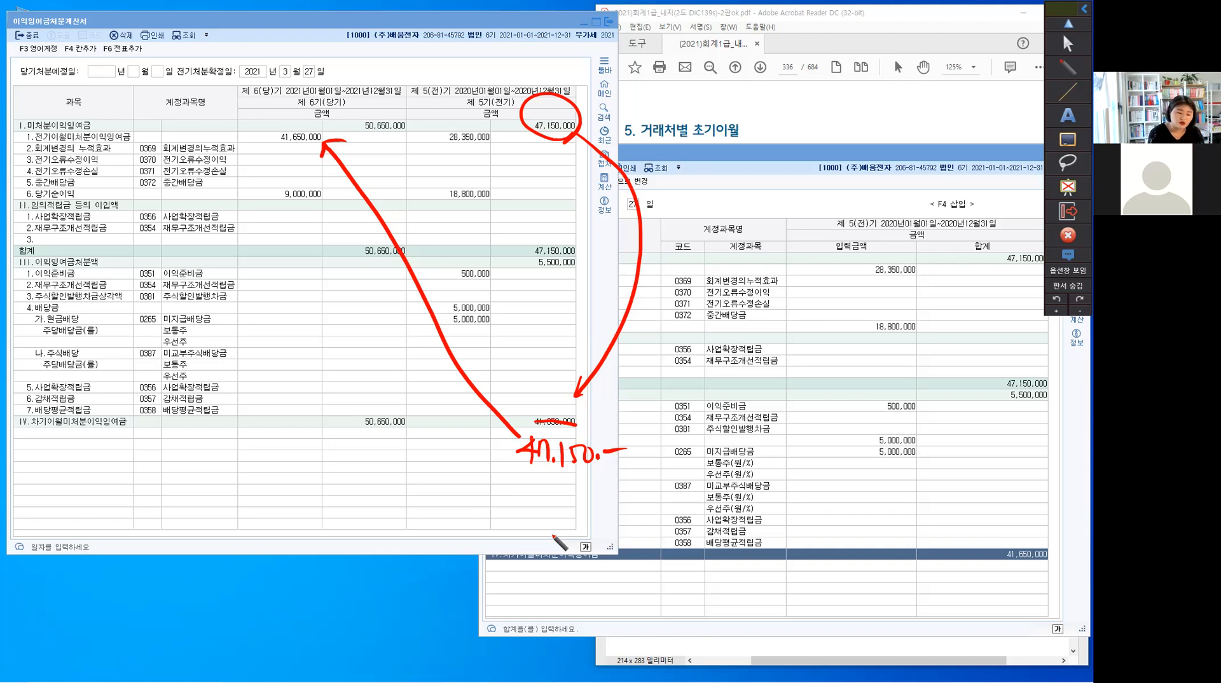
Erase all pen marks, exit drawing mode, and collapse the annotation toolbar
key("Delete")
key("Escape")
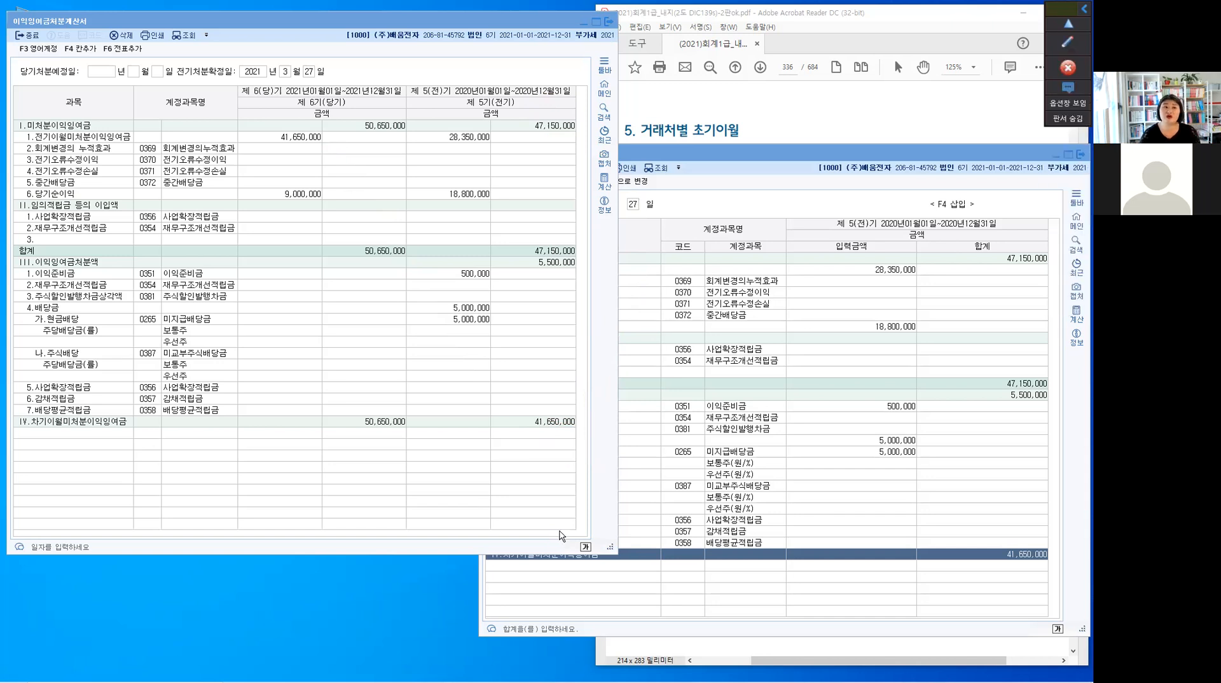
left_click(1072, 40)
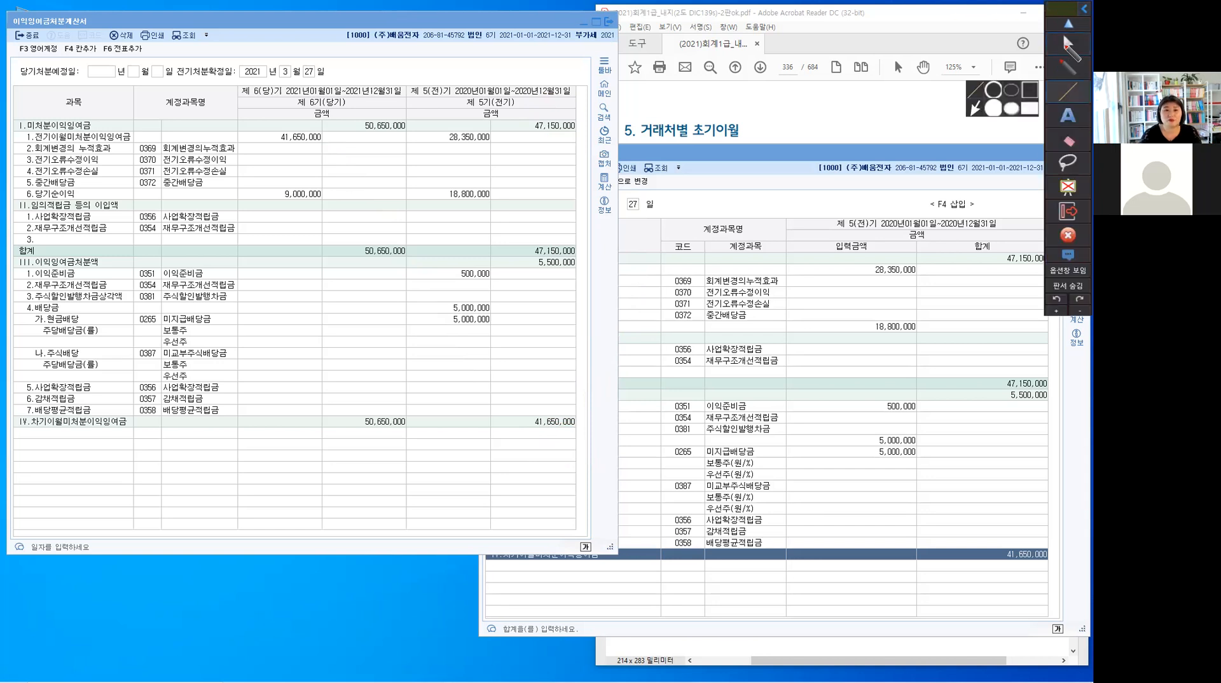
left_click(1083, 9)
left_click(1084, 11)
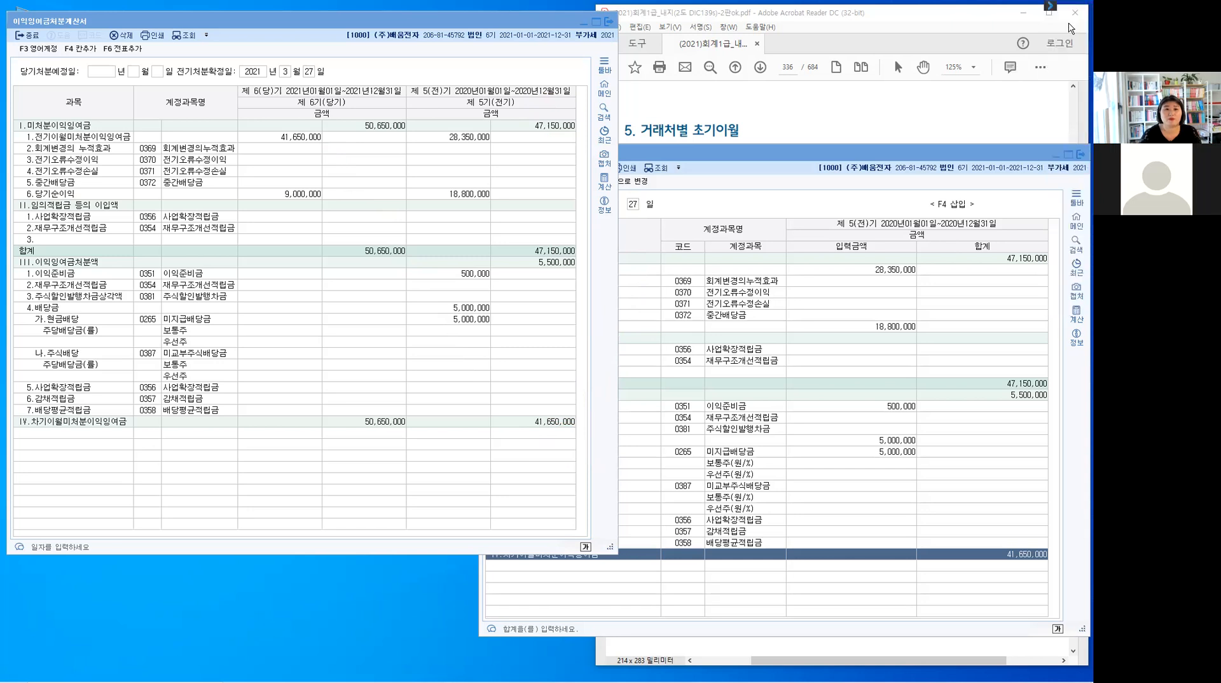
Close both the 이익잉여금처분계산서 and 전기분잉여금처분계산서 windows
left_click(608, 24)
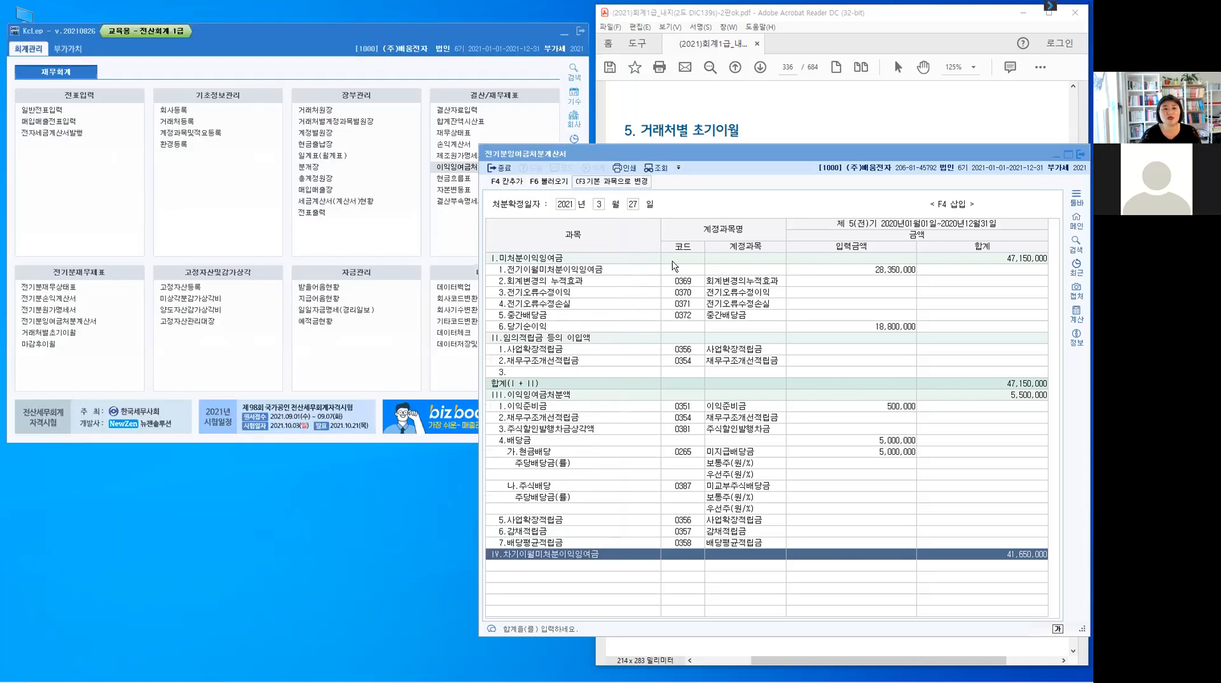
left_click_drag(917, 158, 726, 123)
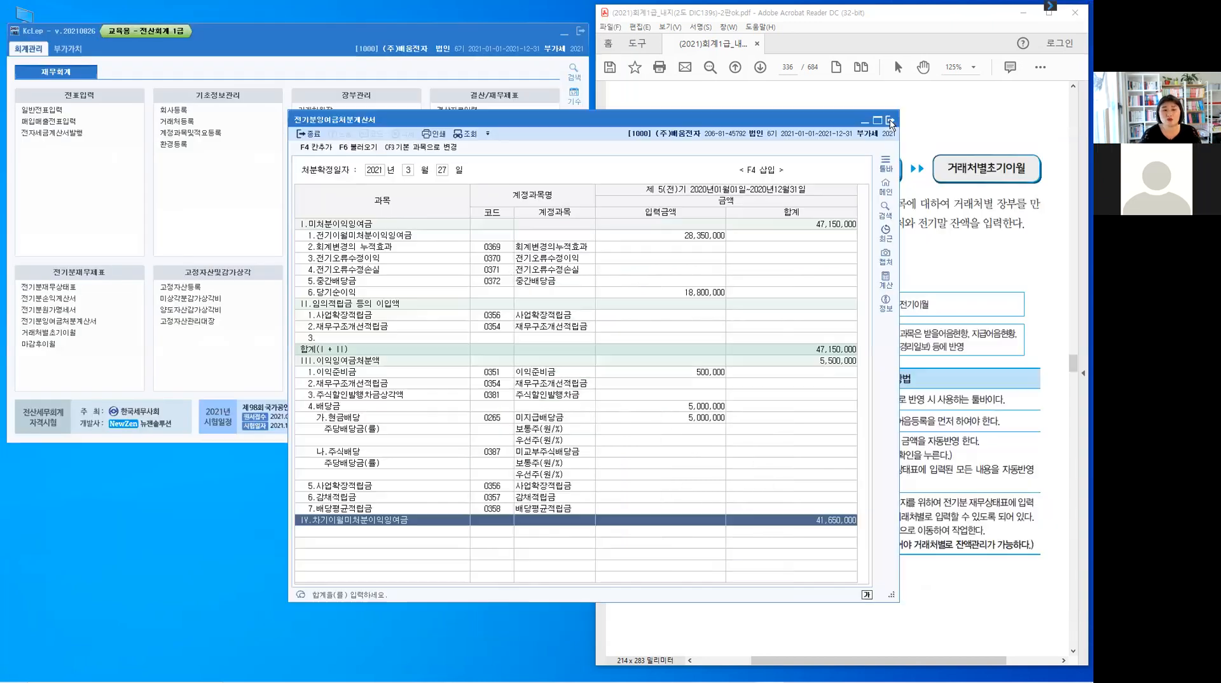
left_click(890, 120)
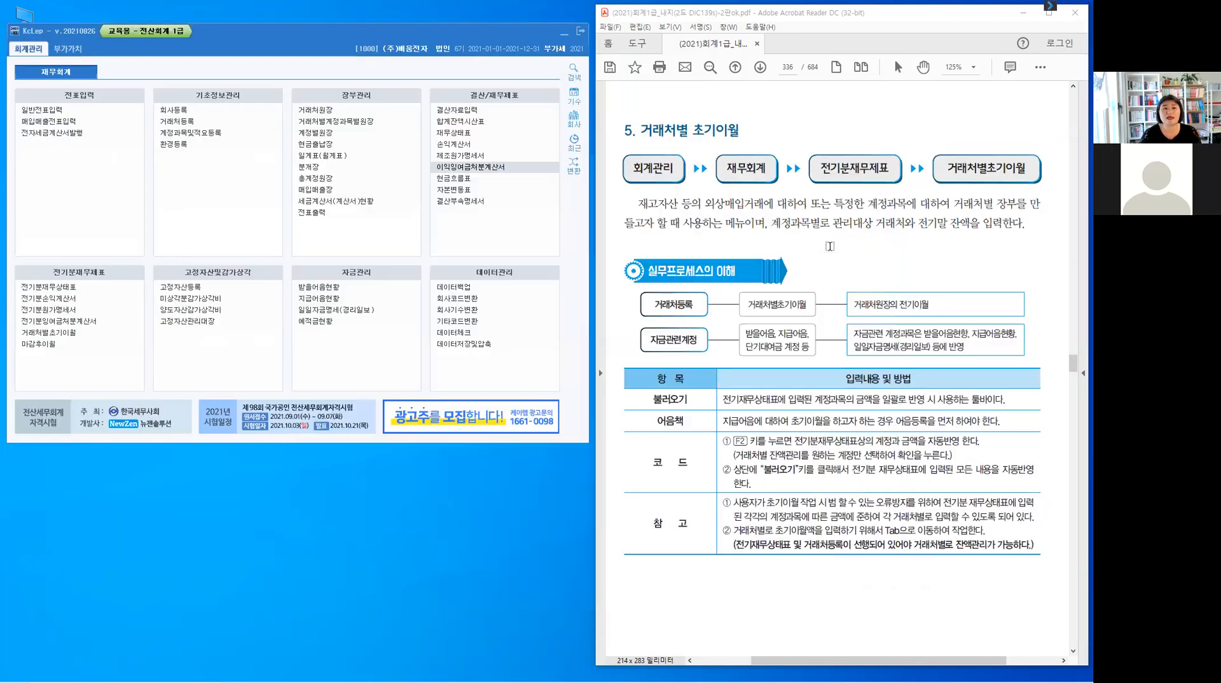
Open the 재무상태표 and query it for month 12 of 2021
left_click(448, 133)
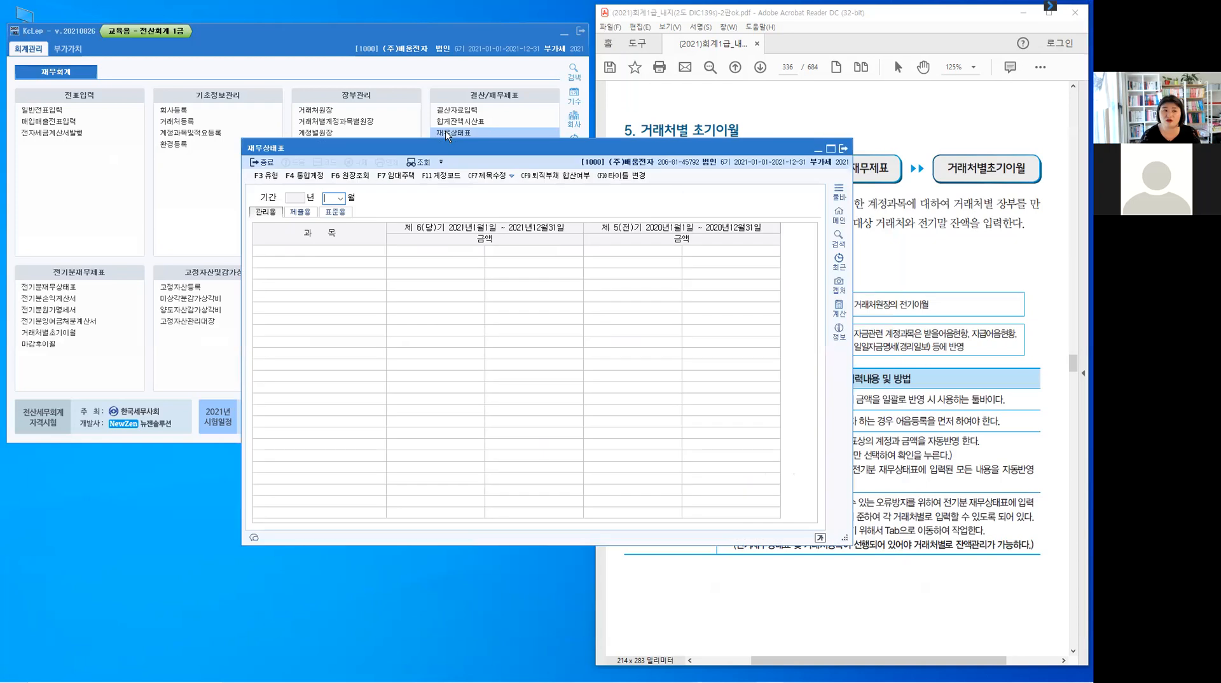
left_click(338, 199)
type("12")
key("Return")
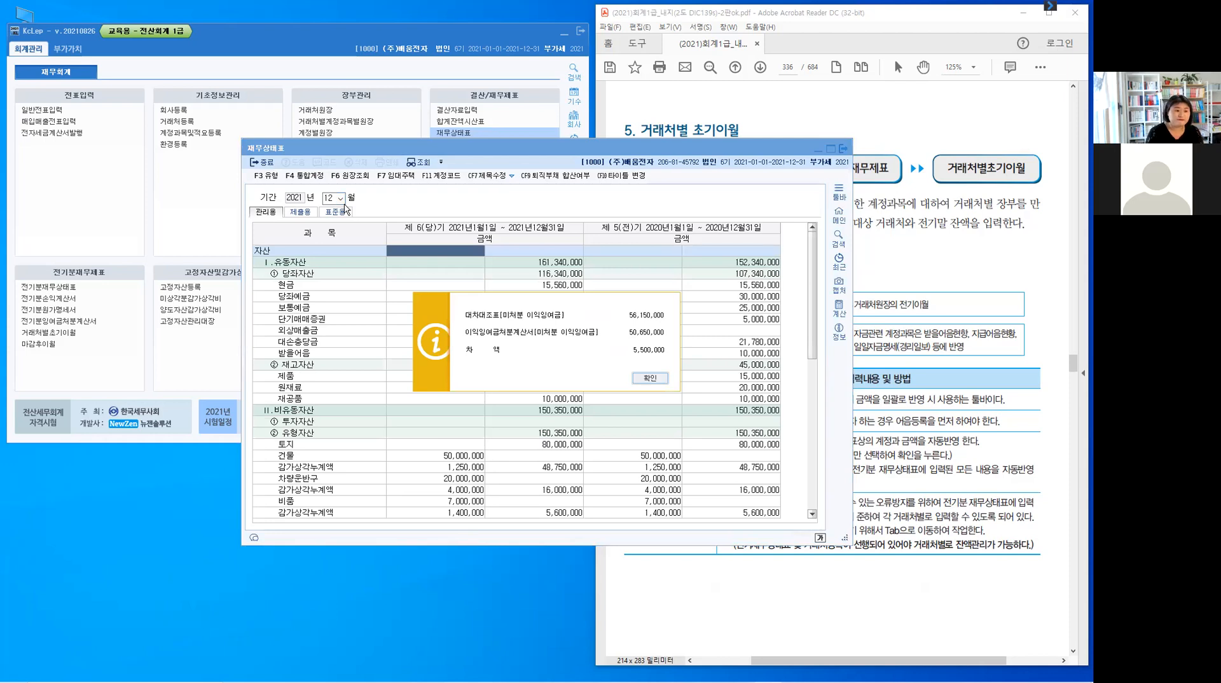
Examine the 미처분이익잉여금 difference notice, dismiss it, and close the 재무상태표 window
left_click_drag(475, 341, 473, 360)
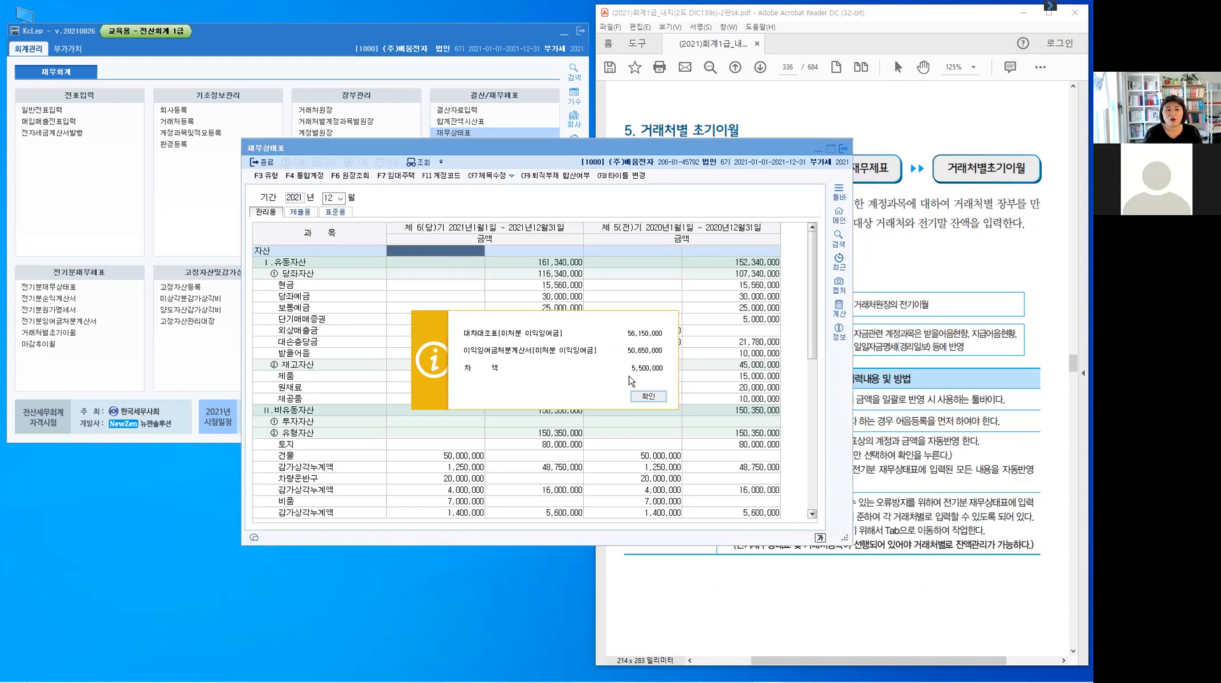
left_click_drag(627, 369, 641, 370)
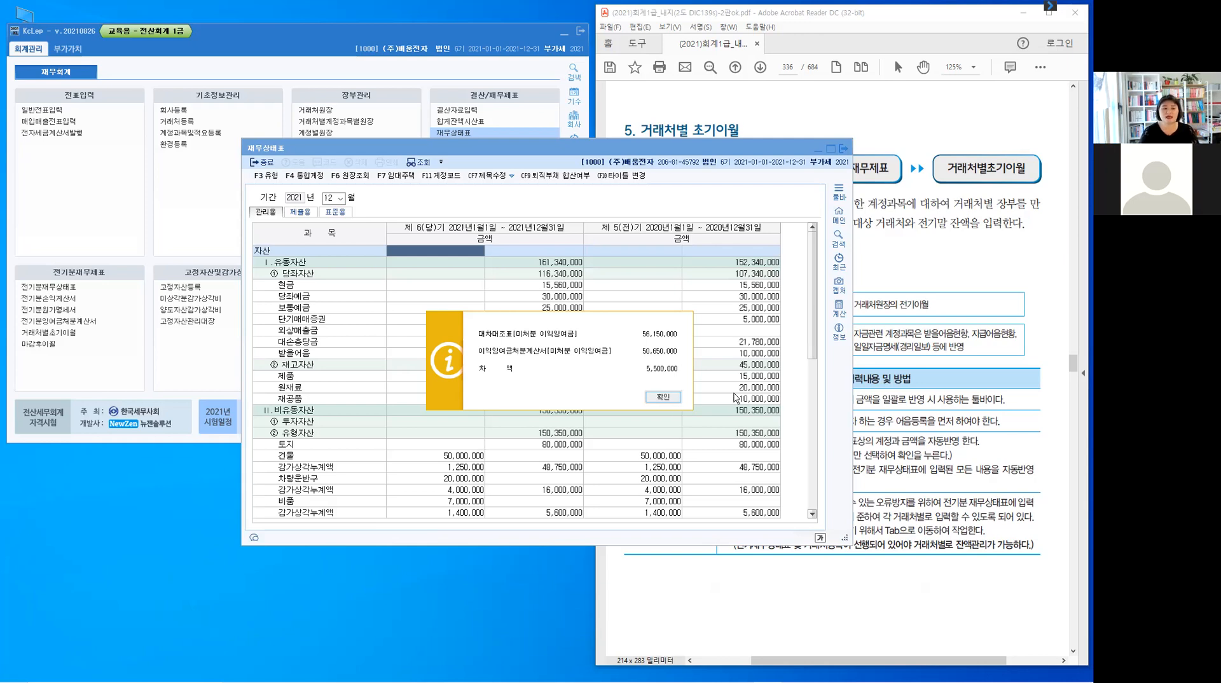
left_click(675, 400)
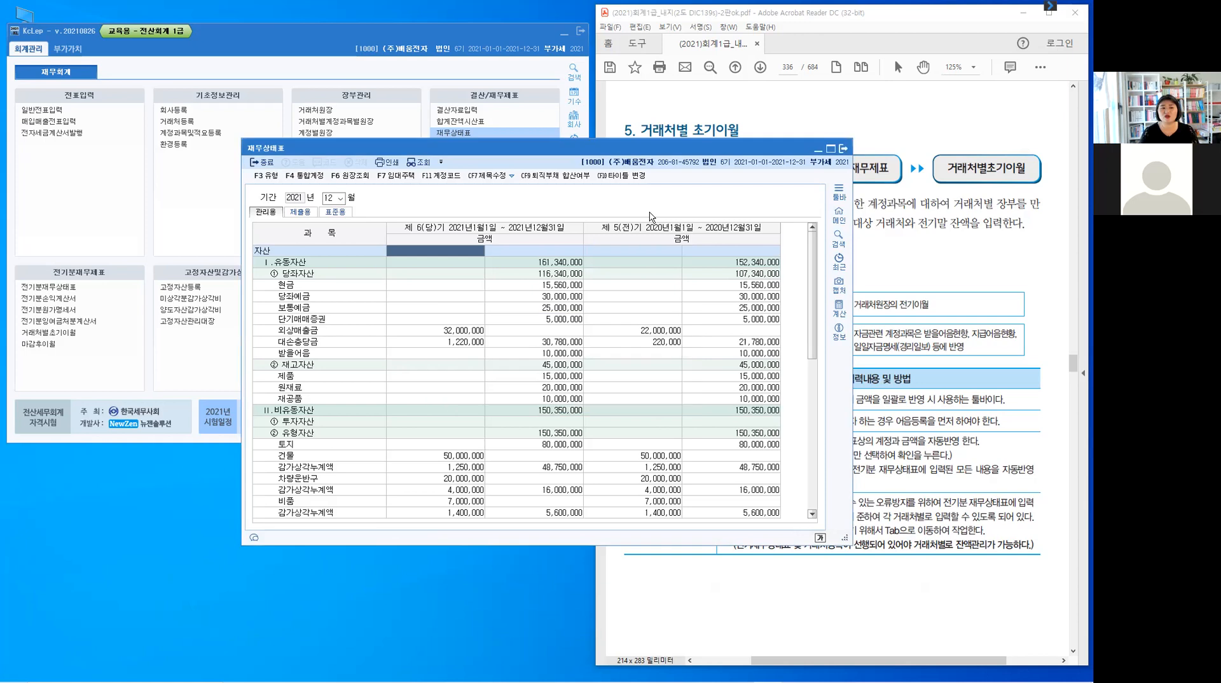
left_click(266, 167)
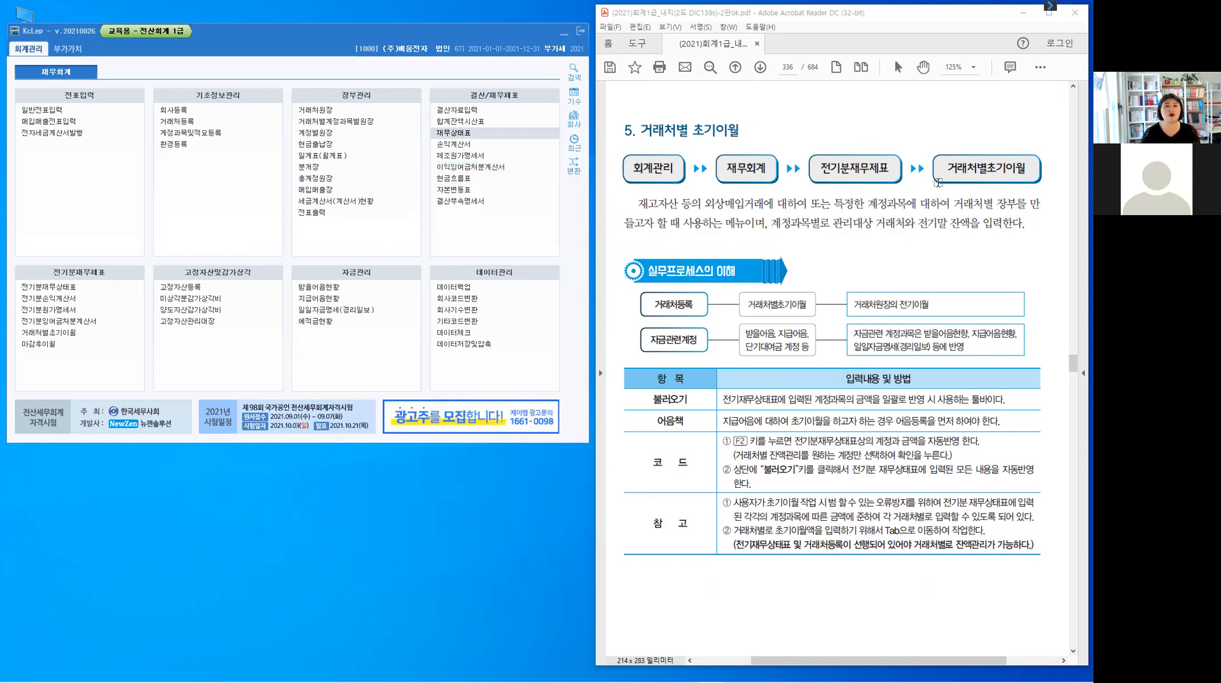
Expand the annotation toolbar and point out 거래처원장 under 장부관리
left_click(1051, 9)
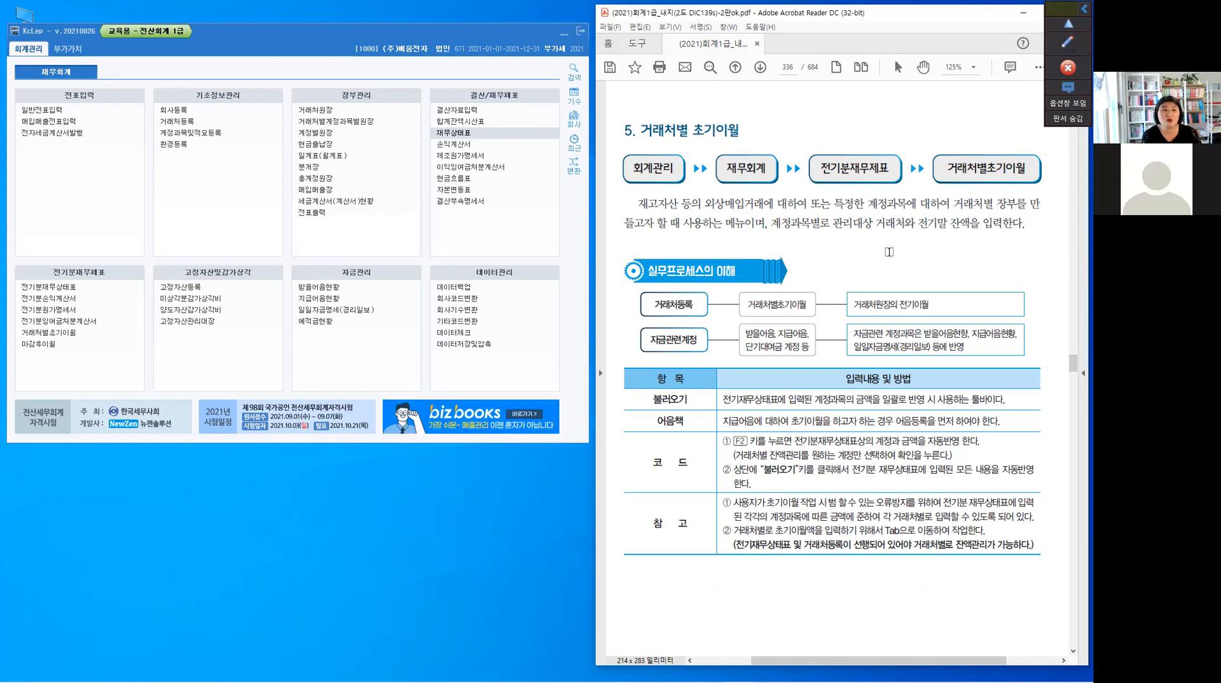
left_click(334, 109)
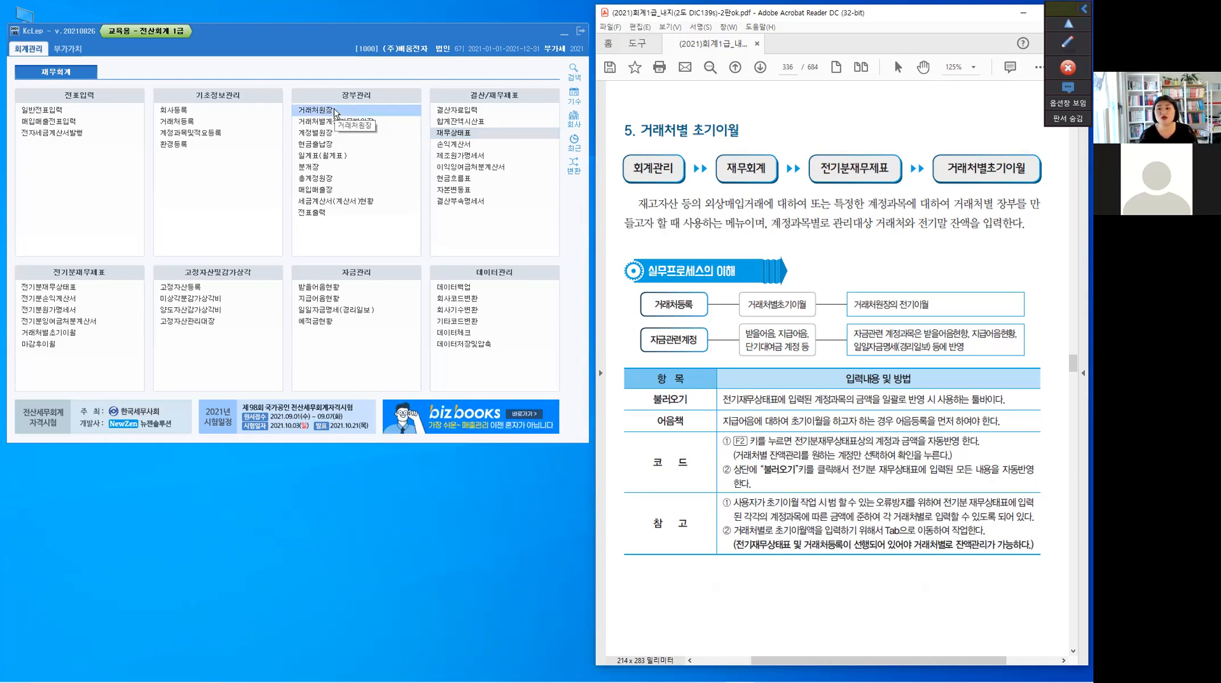
left_click(335, 113)
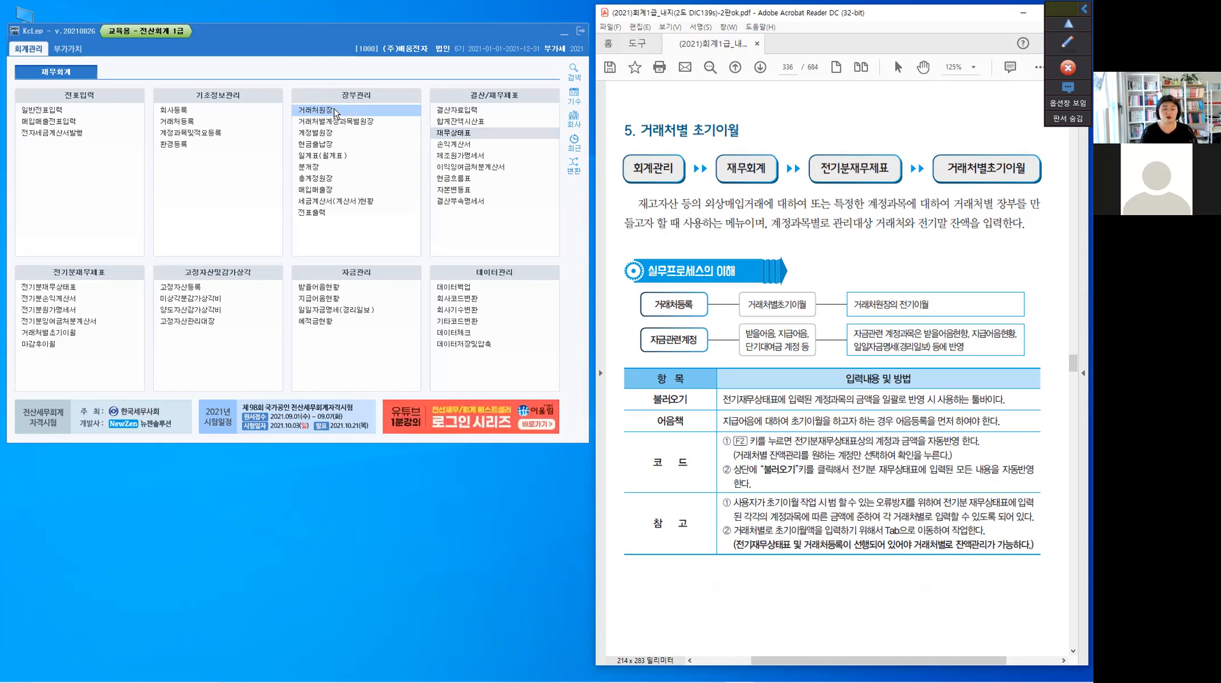
Open 전기분재무상태표, point out the 외상매출금 and 외상매입금 balances, and close the window
left_click(72, 288)
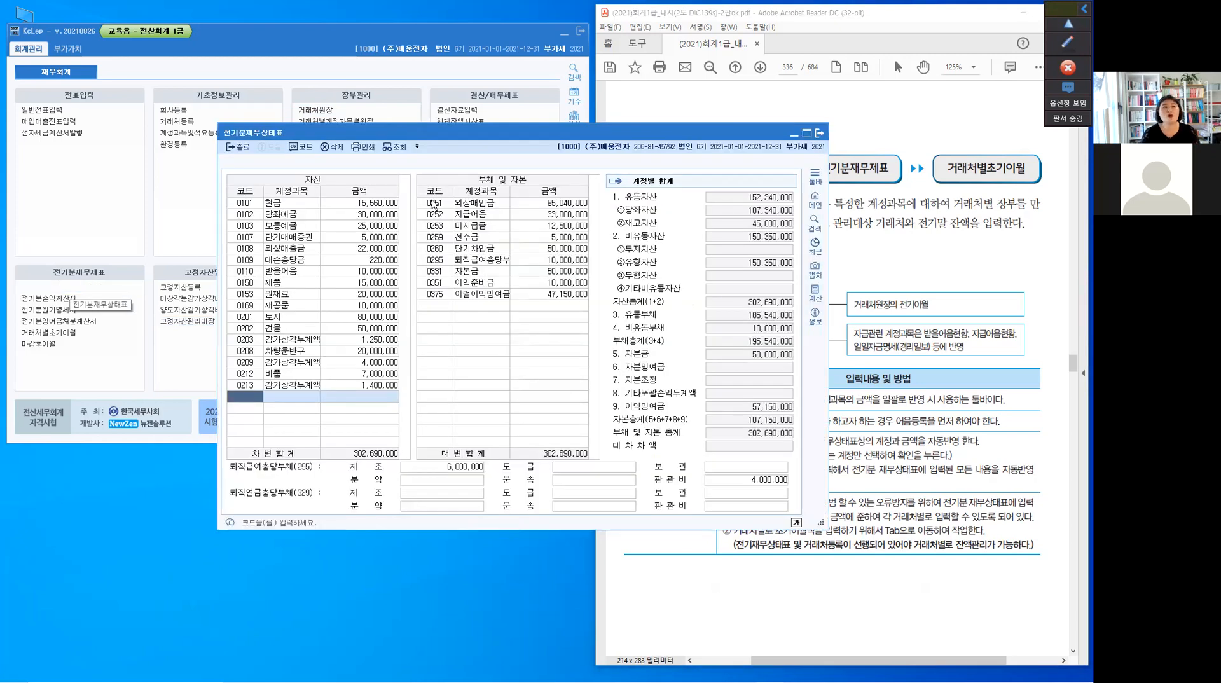
left_click(299, 251)
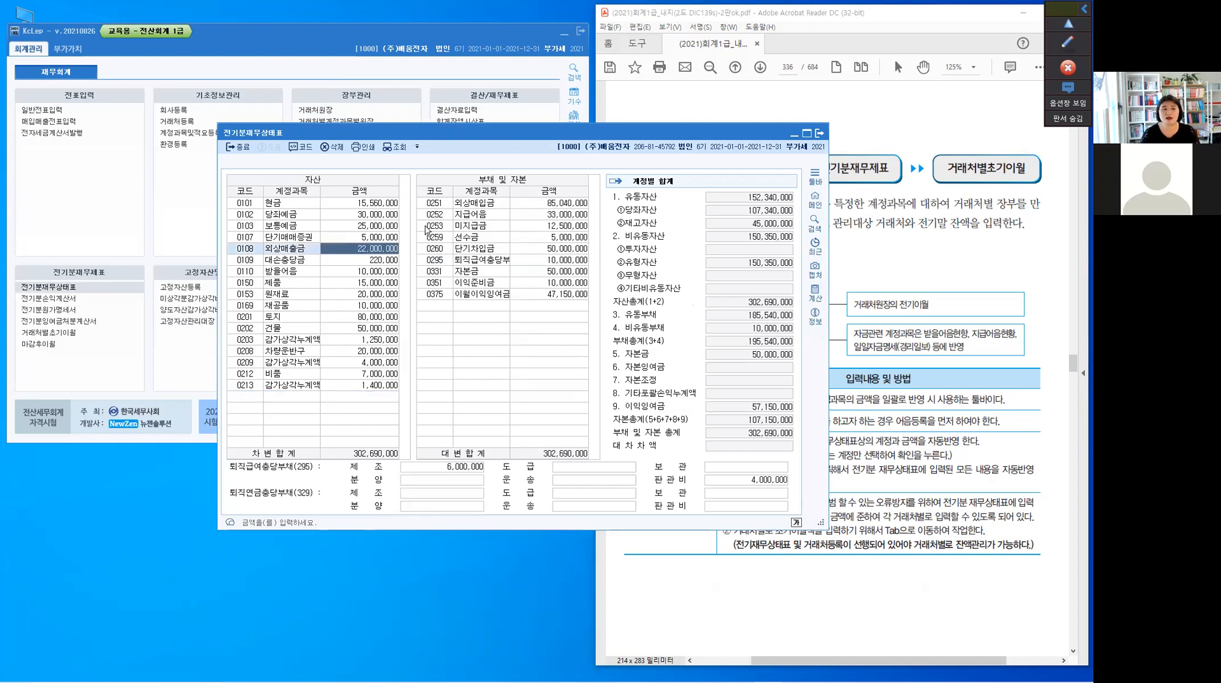
left_click(483, 207)
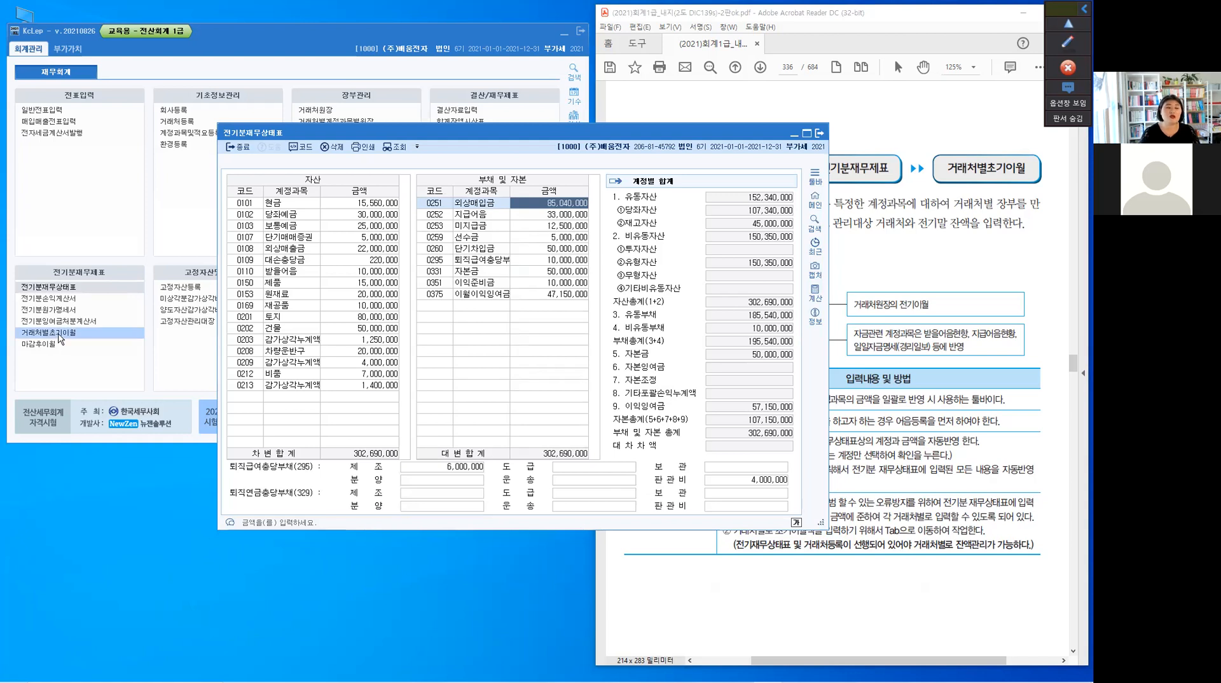
left_click(820, 134)
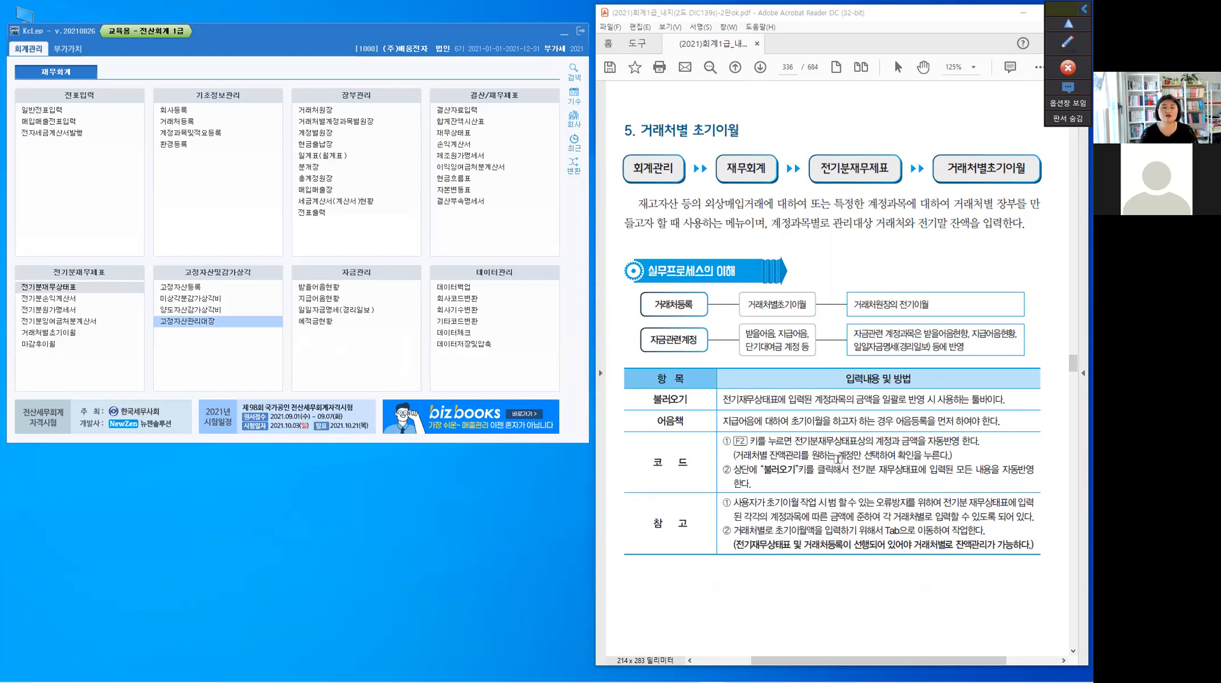
Highlight the note requiring prior 전기재무상태표 and 거래처등록 entry in the PDF, and bring the 실무예제 table on page 337 into view
left_click_drag(731, 547, 835, 582)
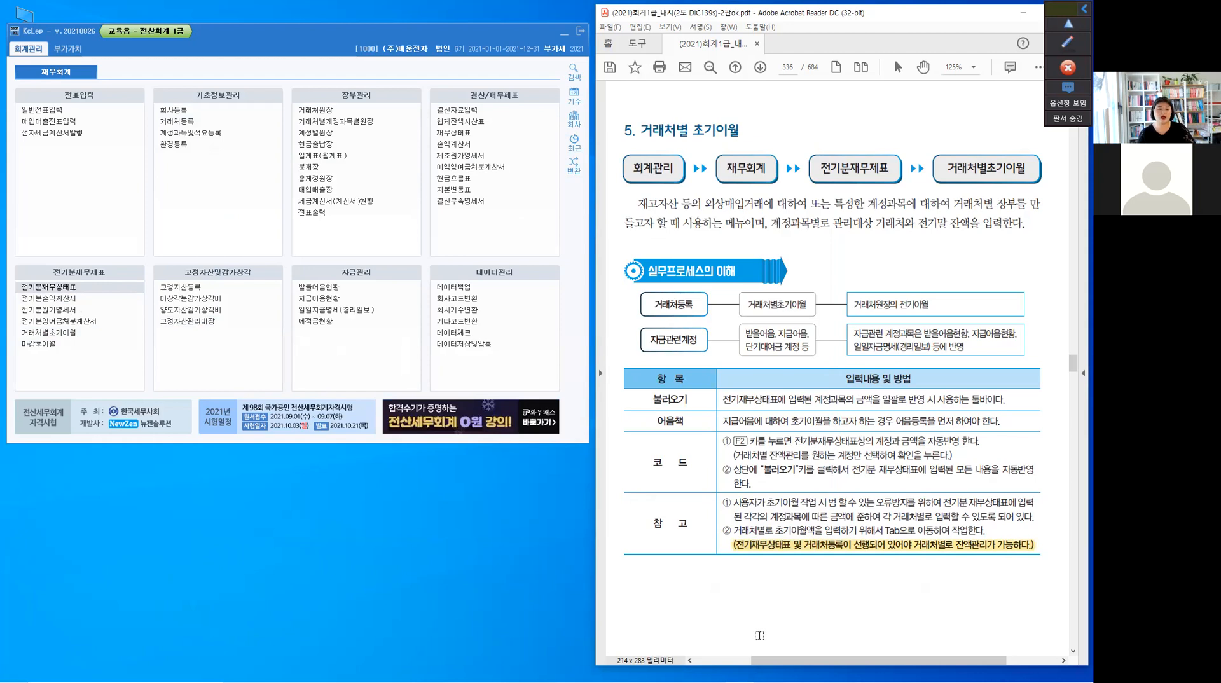
scroll(759, 635, "down", 1)
scroll(759, 635, "down", 10)
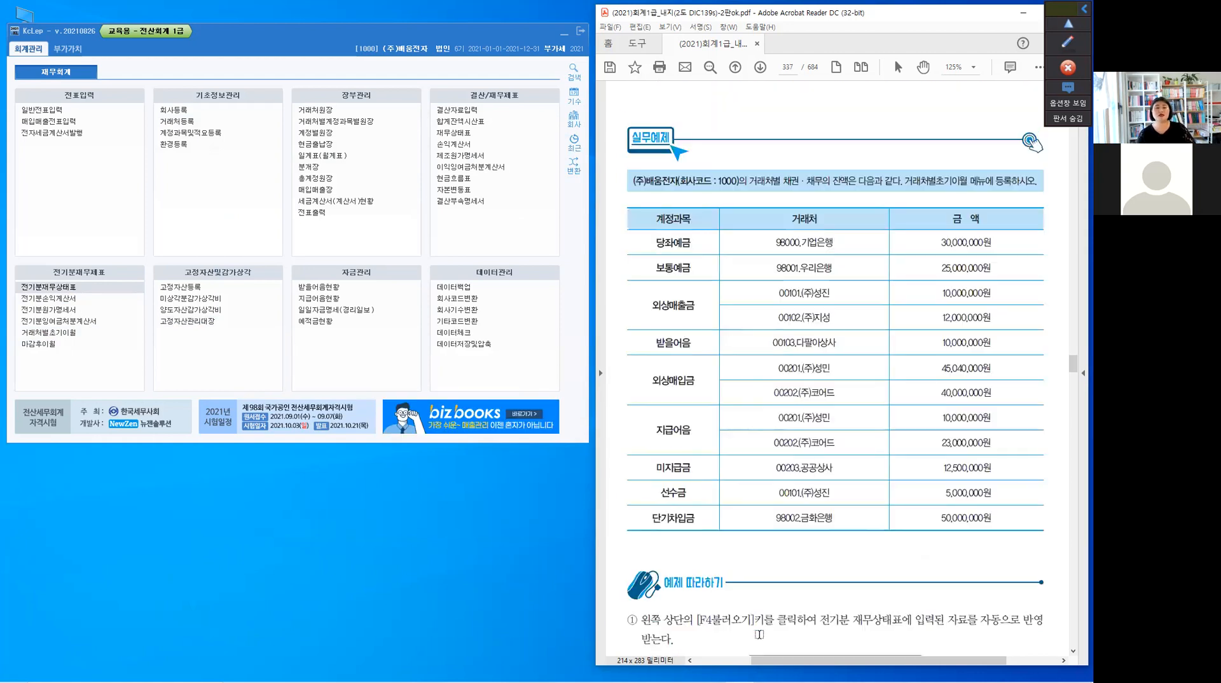
scroll(727, 385, "down", 1)
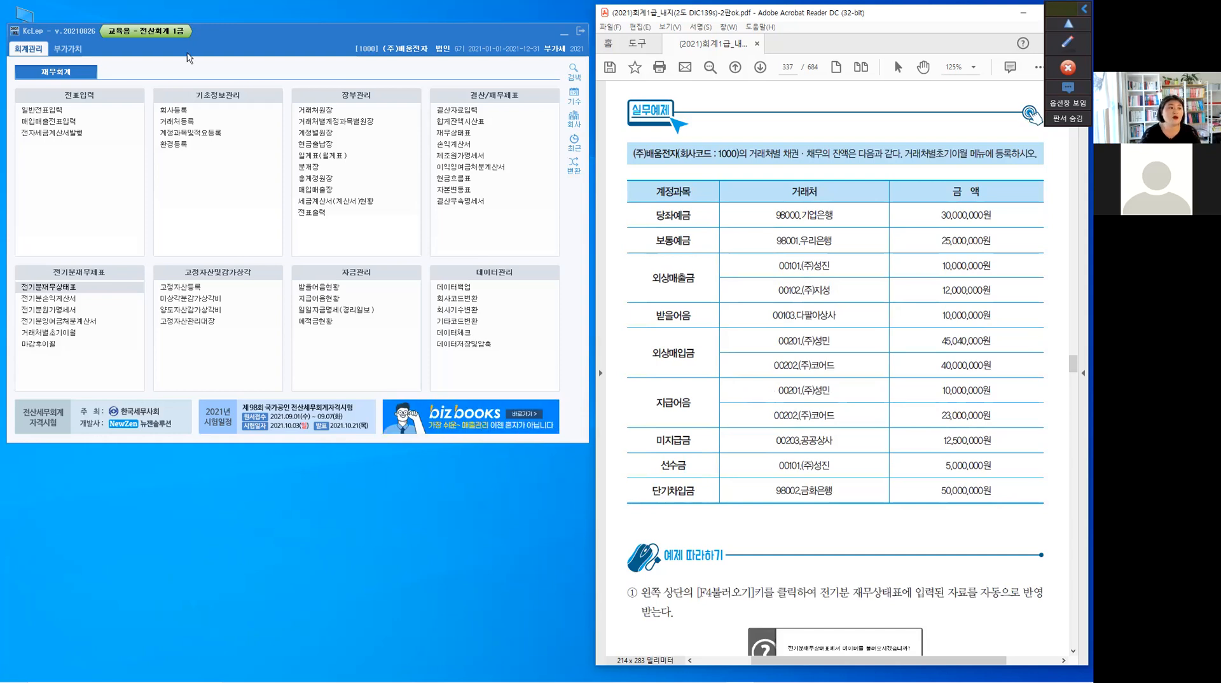
Open 거래처별초기이월 in KcLep and place its window so the PDF's customer and amount columns stay readable
left_click(59, 334)
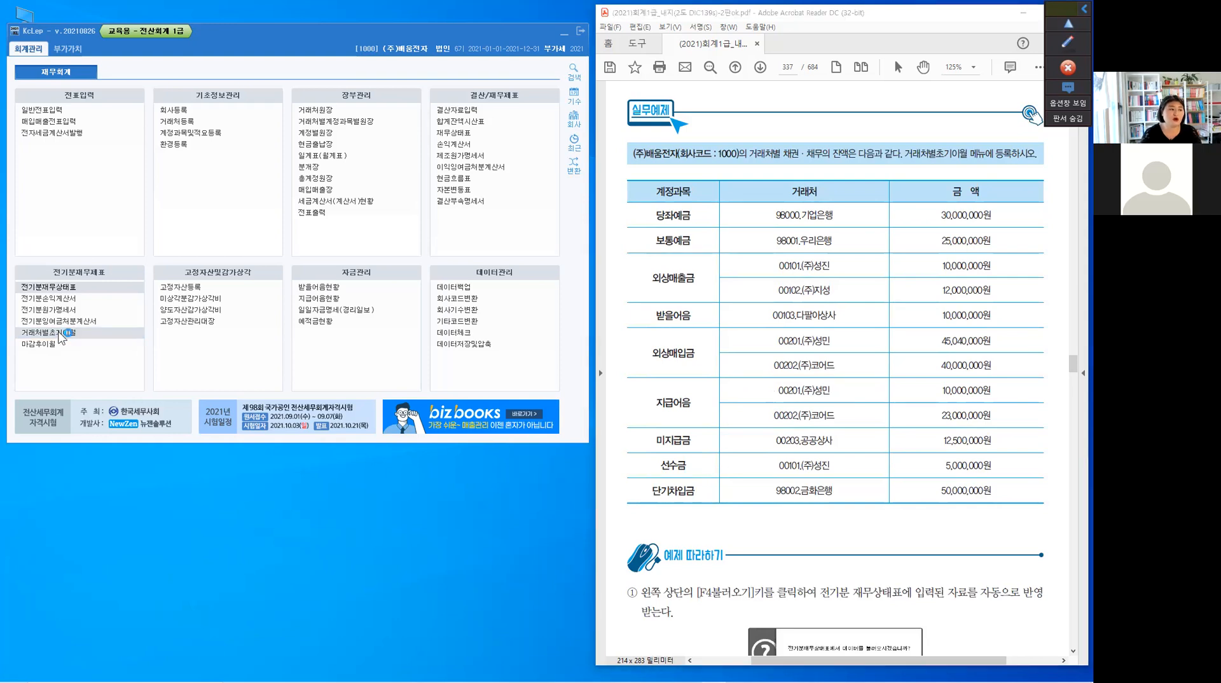
left_click(59, 337)
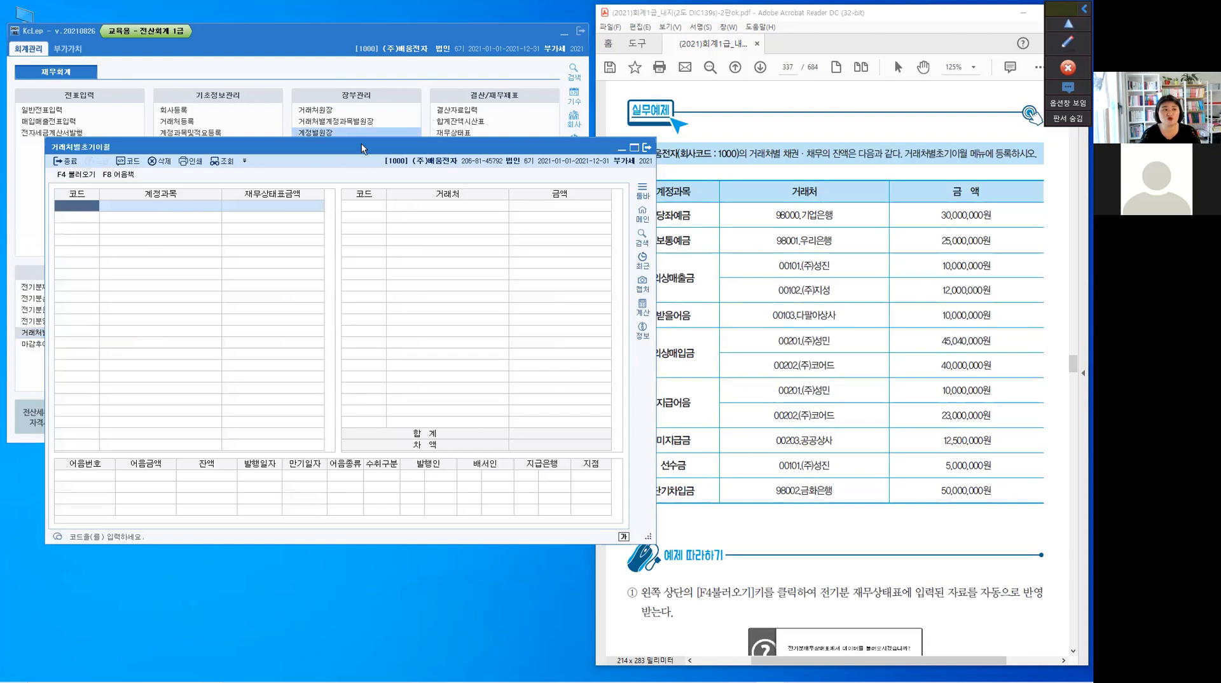
left_click_drag(362, 146, 325, 139)
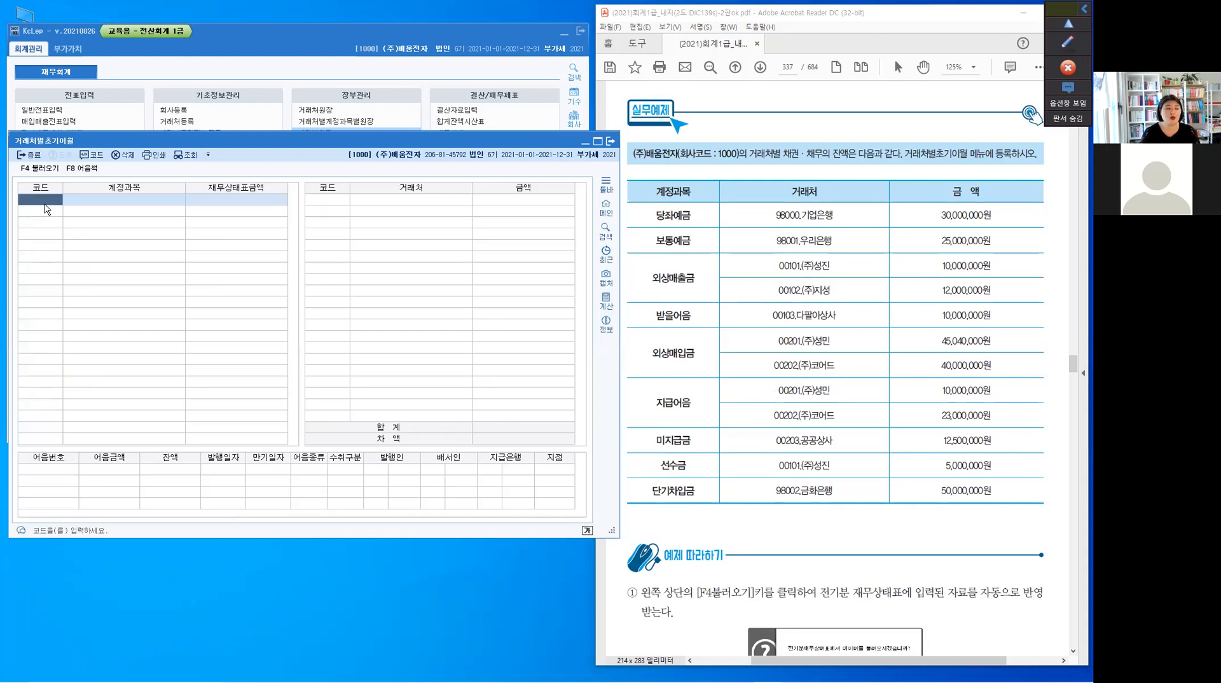
Add account 0102 당좌예금 to the first row of 거래처별초기이월 from the account code lookup
left_click(46, 208)
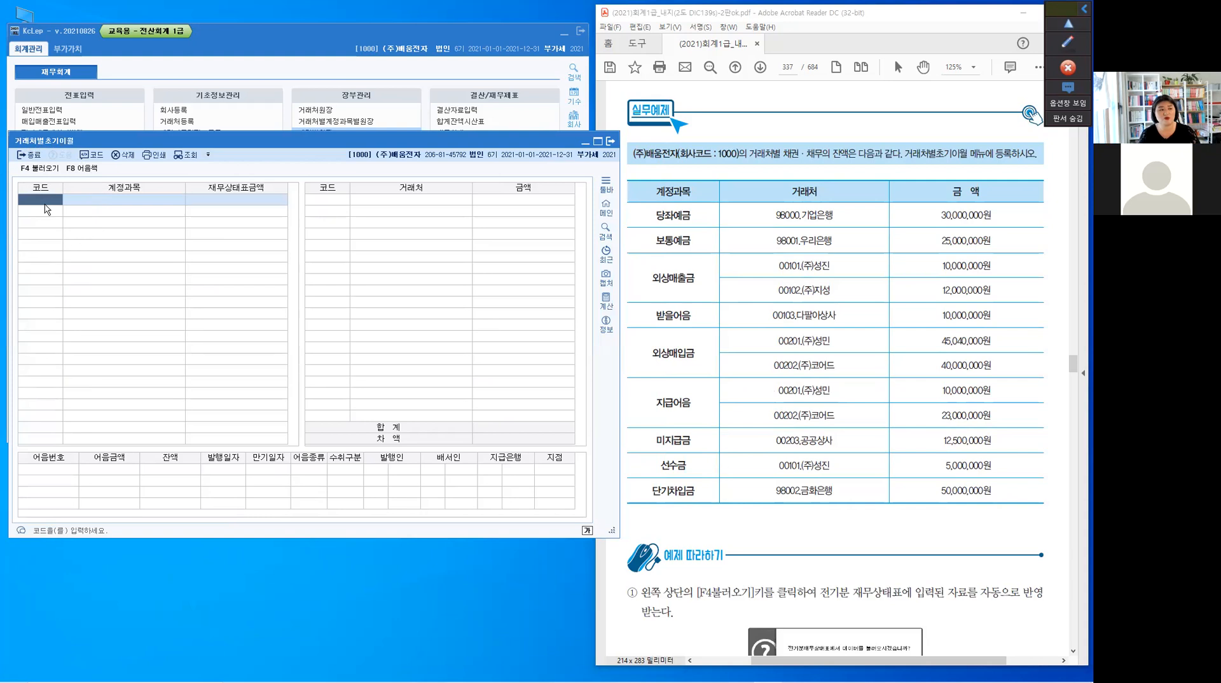
key("F2")
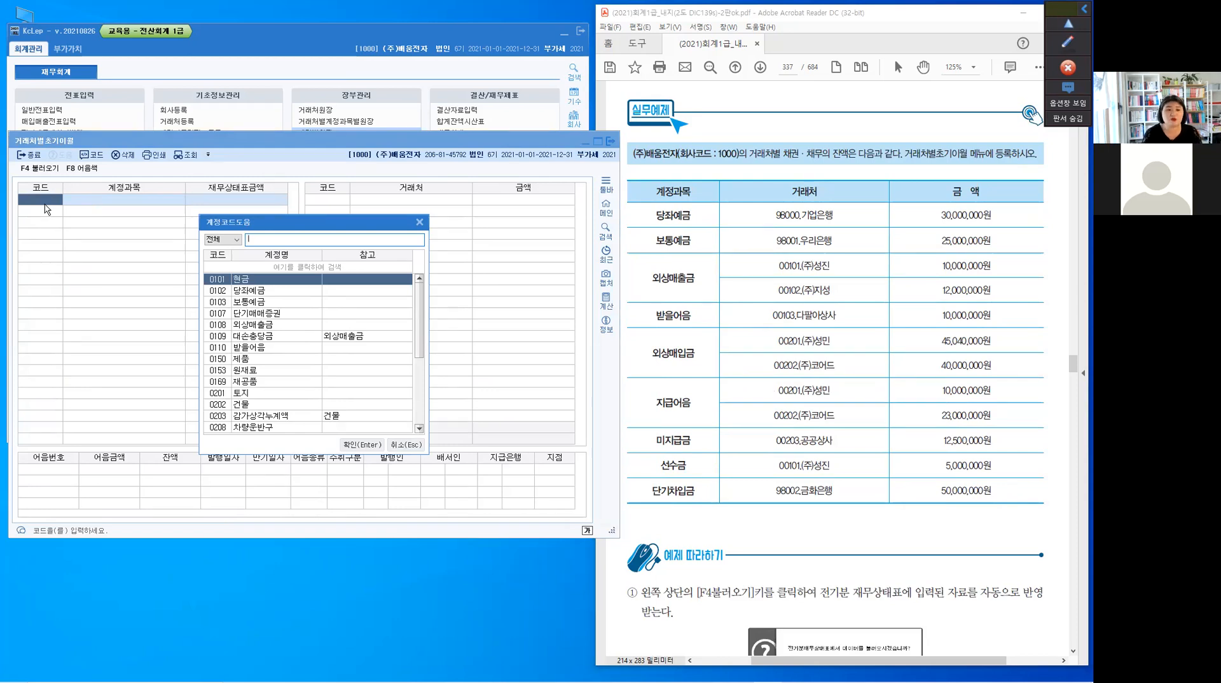
key("Down")
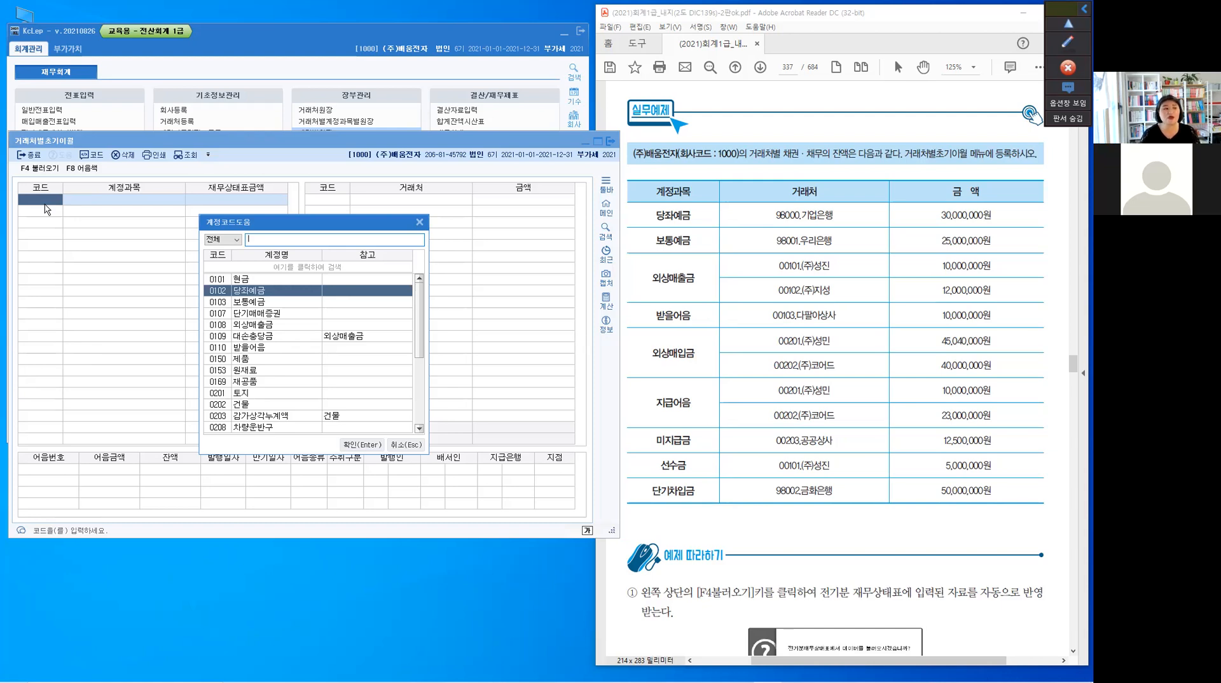
key("Return")
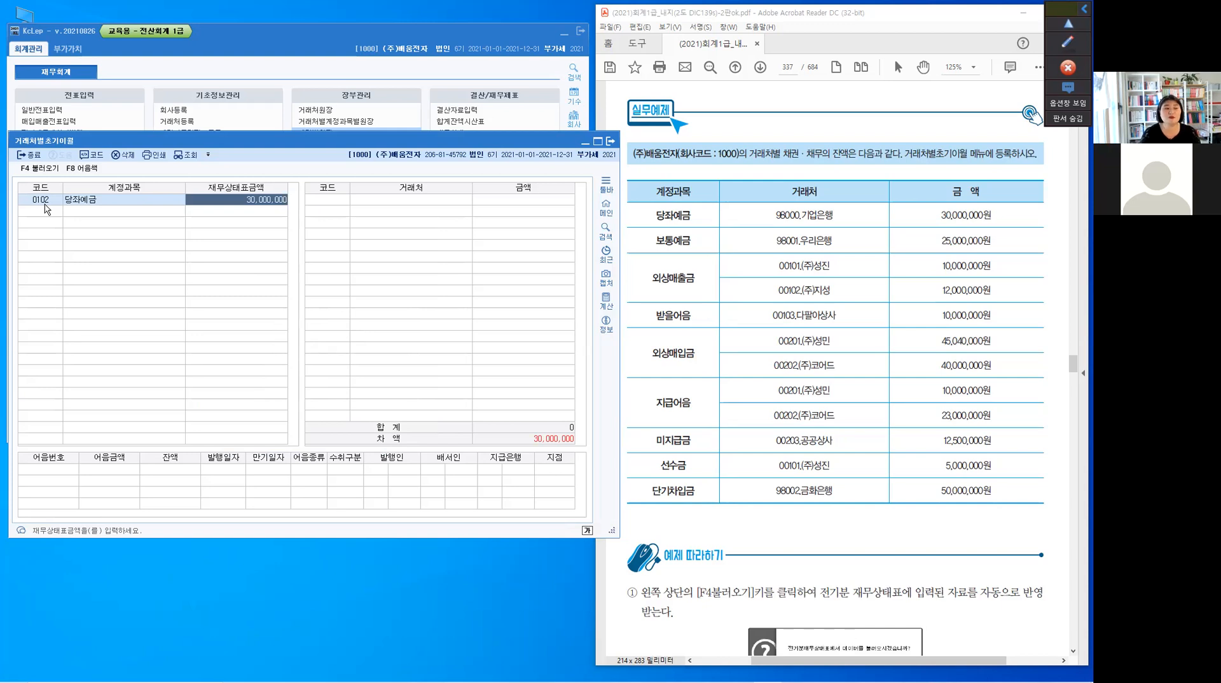
left_click(273, 205)
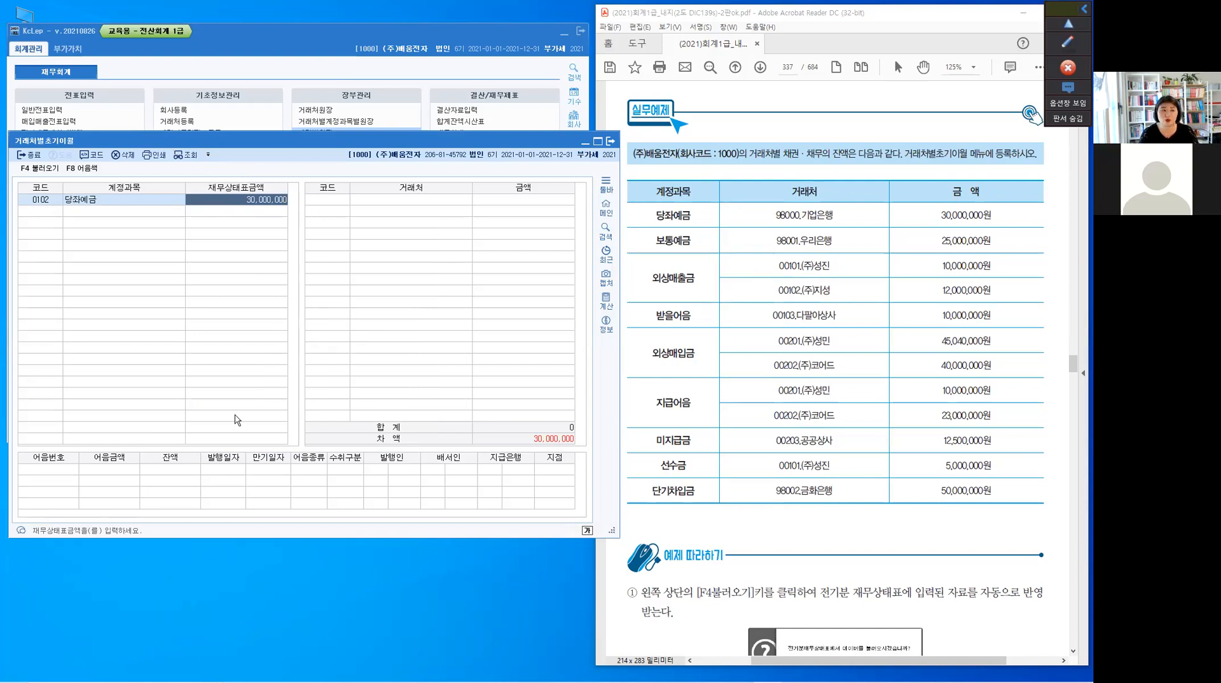
left_click(185, 369)
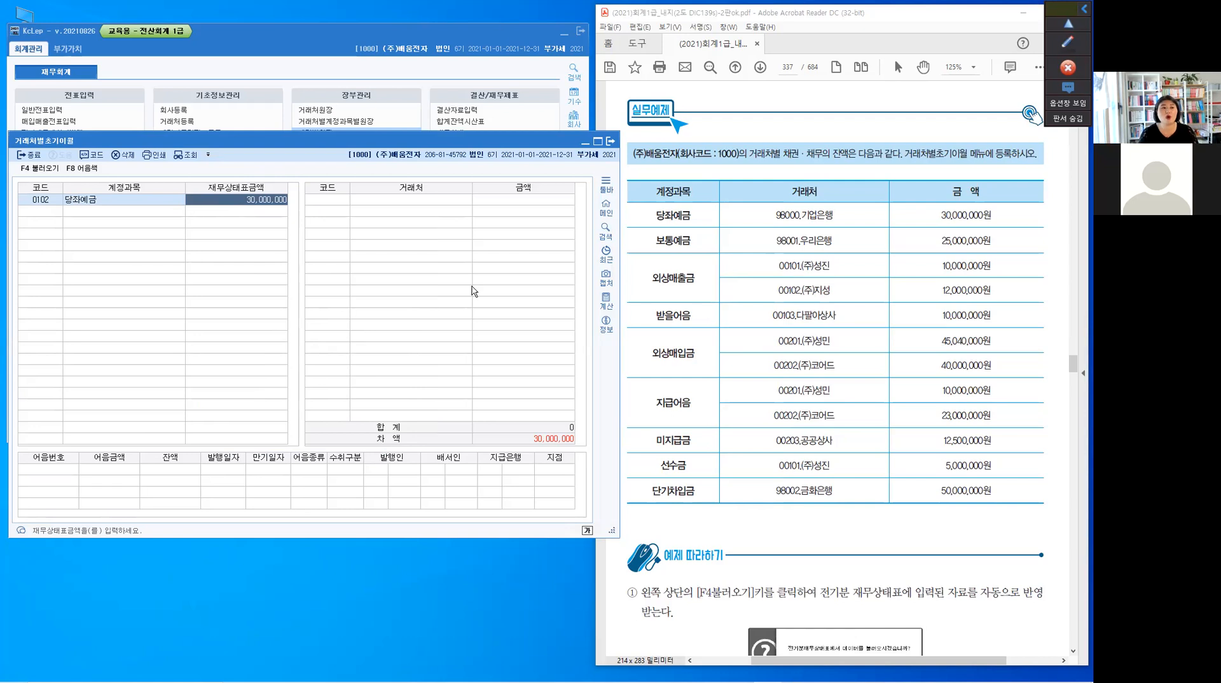
left_click(403, 192)
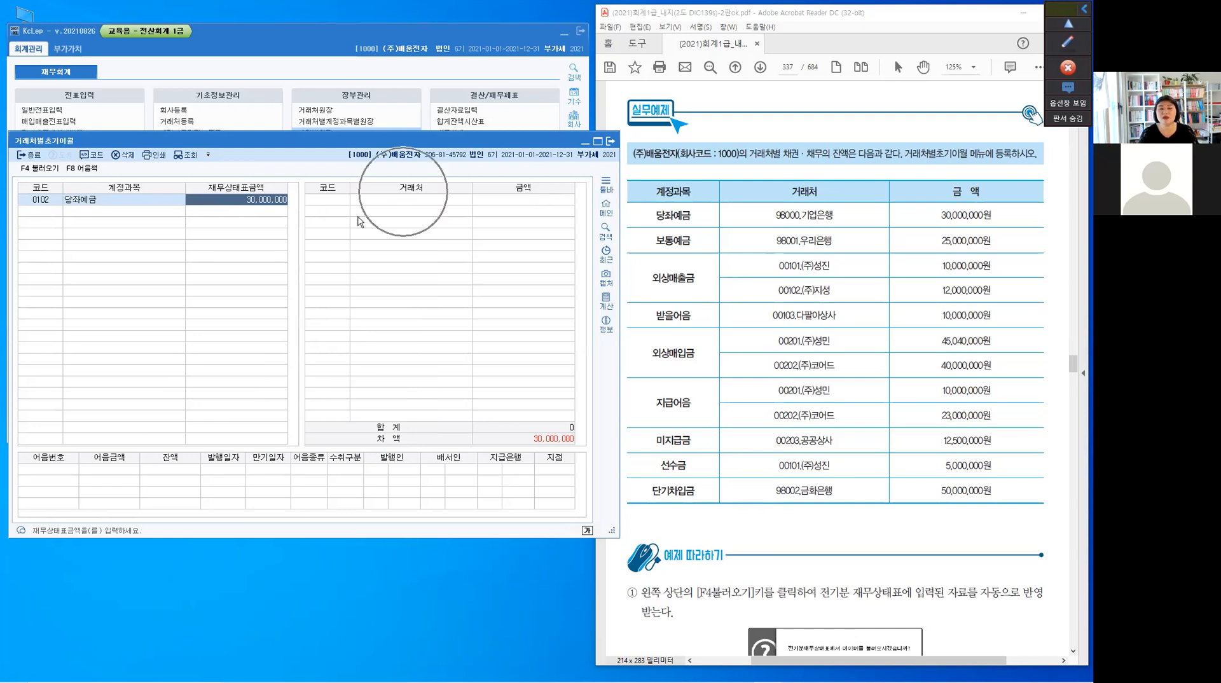
Register 98000 기업은행 with an amount of 30,000,000 as the 거래처 for 당좌예금, looking it up by 기업
left_click(329, 200)
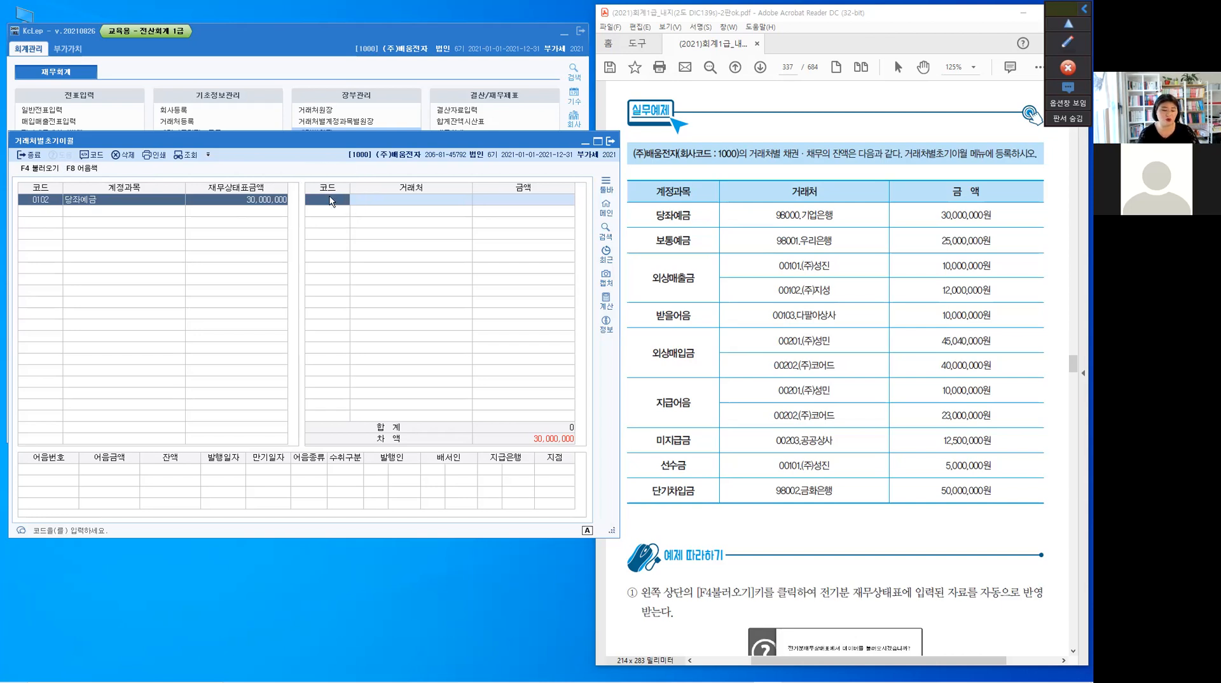
key("F2")
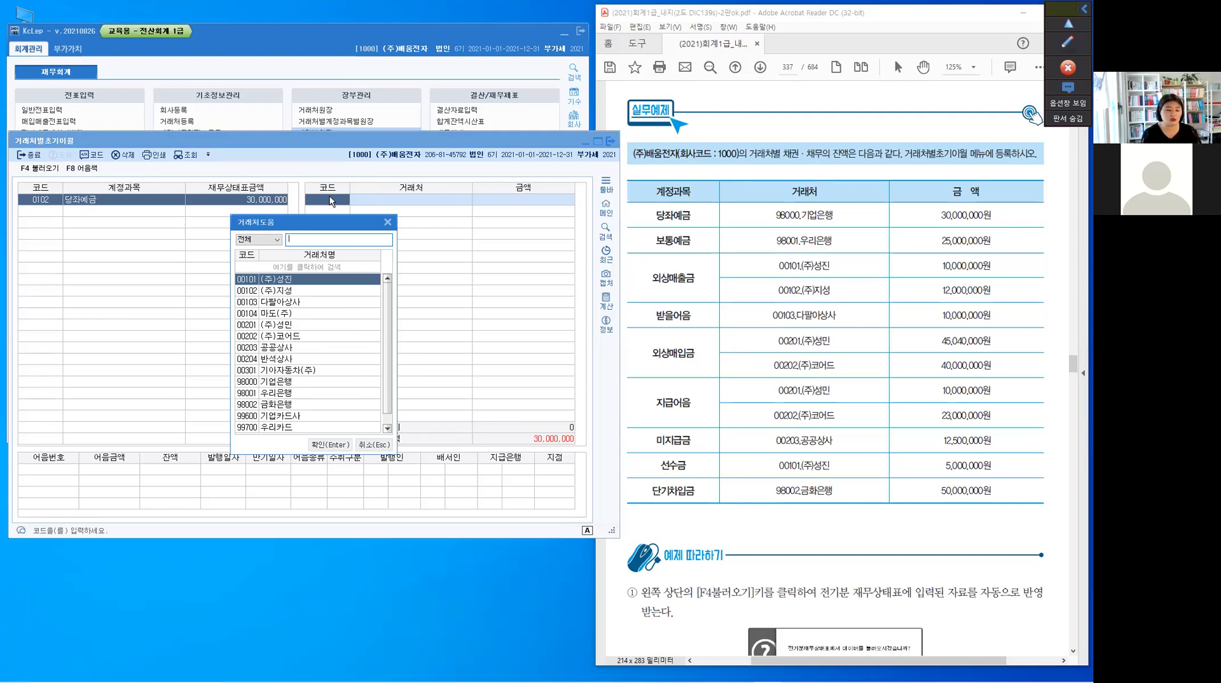
type("기업")
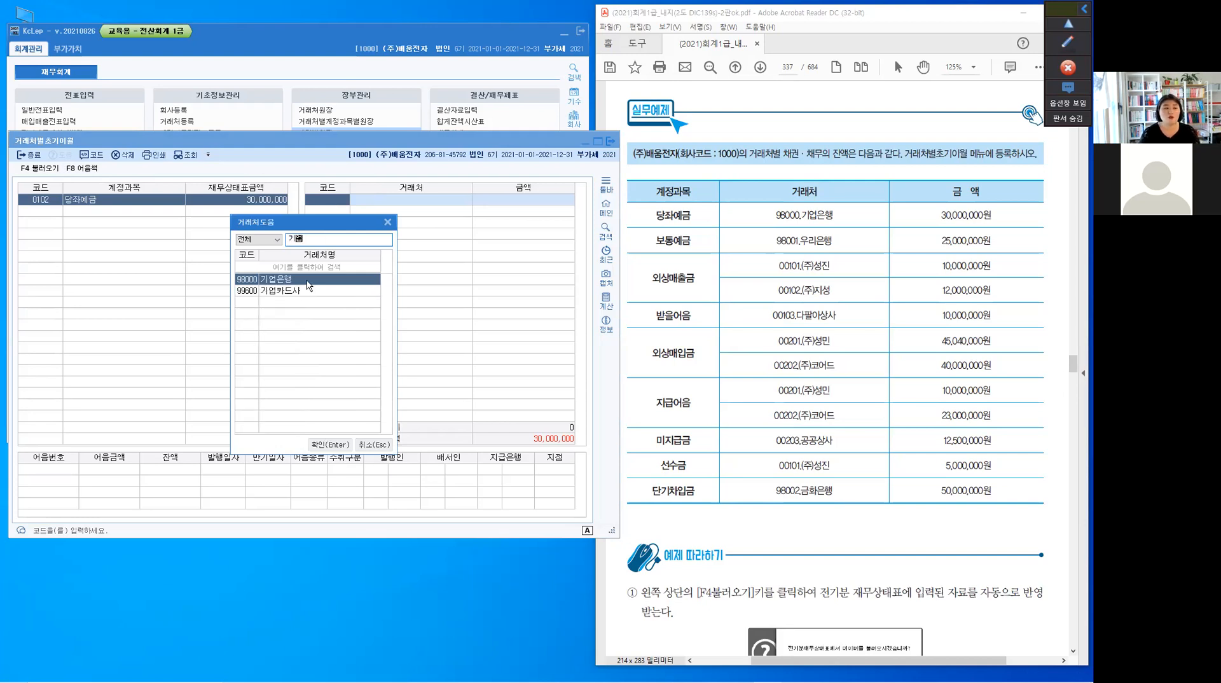
left_click(331, 445)
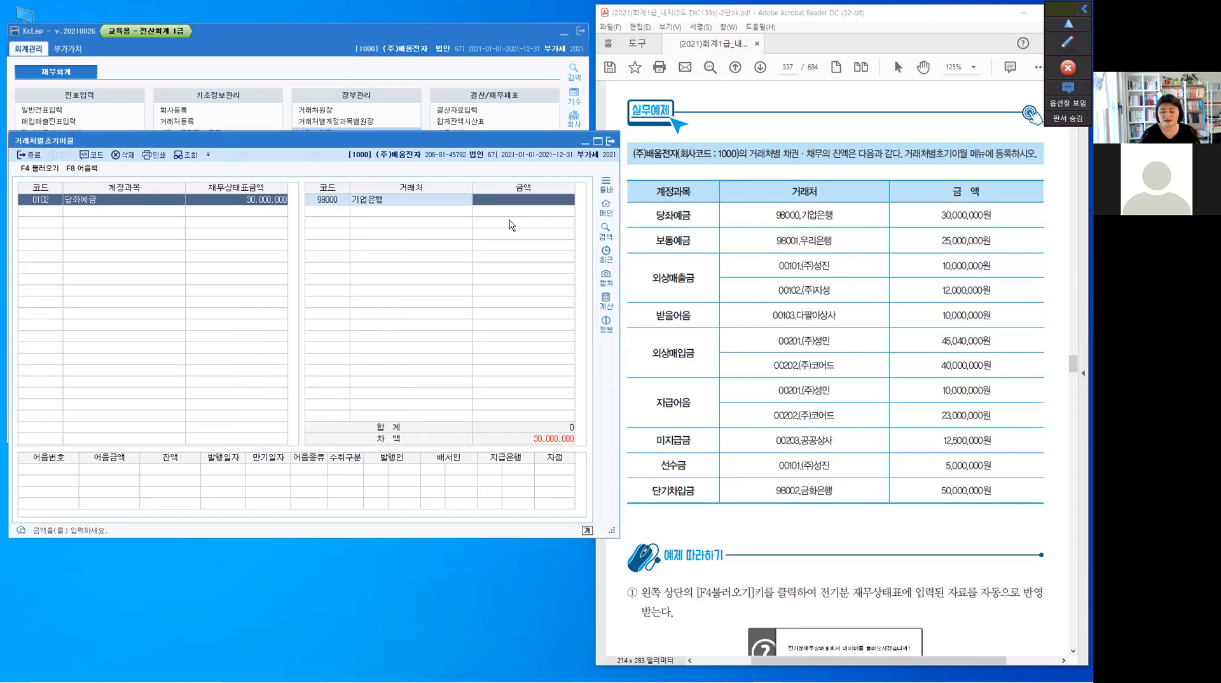
type("30")
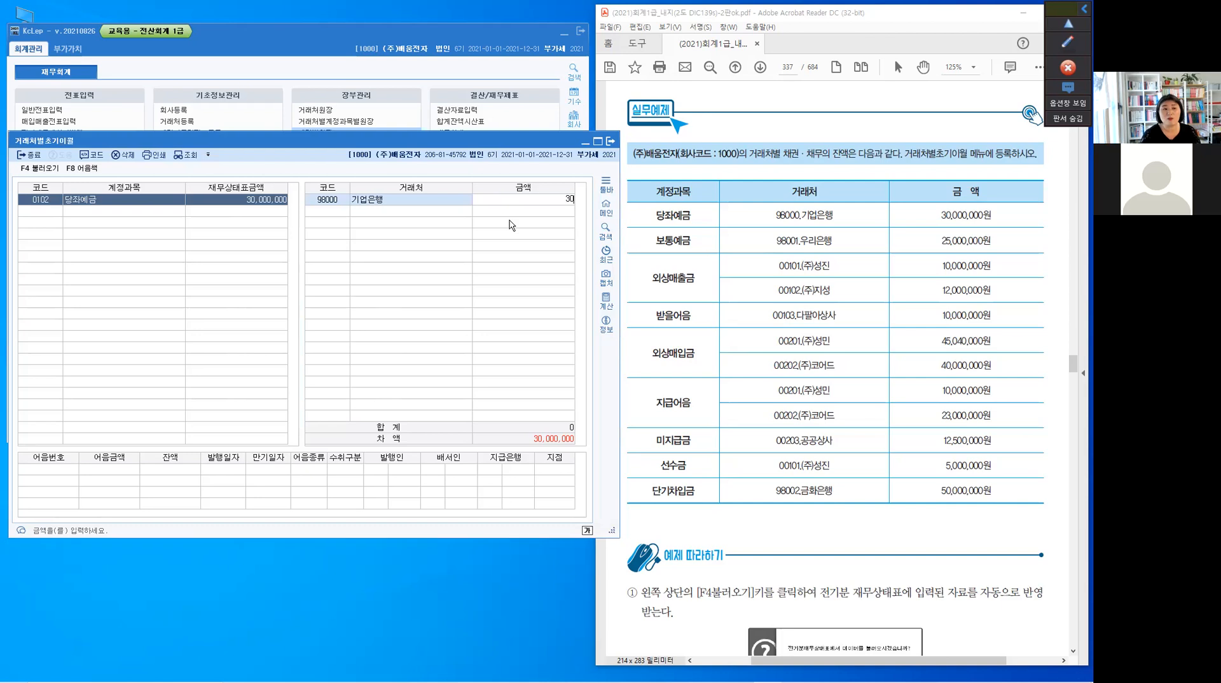
type(",000,")
type("000")
key("Return")
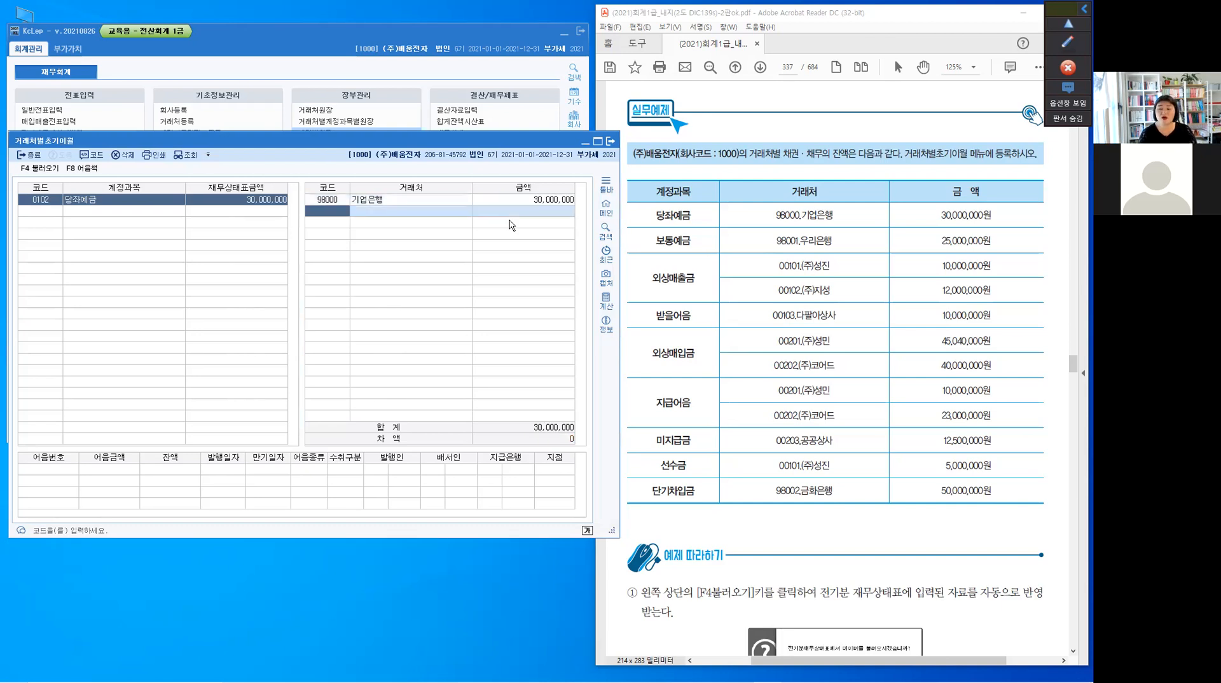
Add account 103 보통예금 to the next row and select that row for its 거래처 entry
left_click(50, 214)
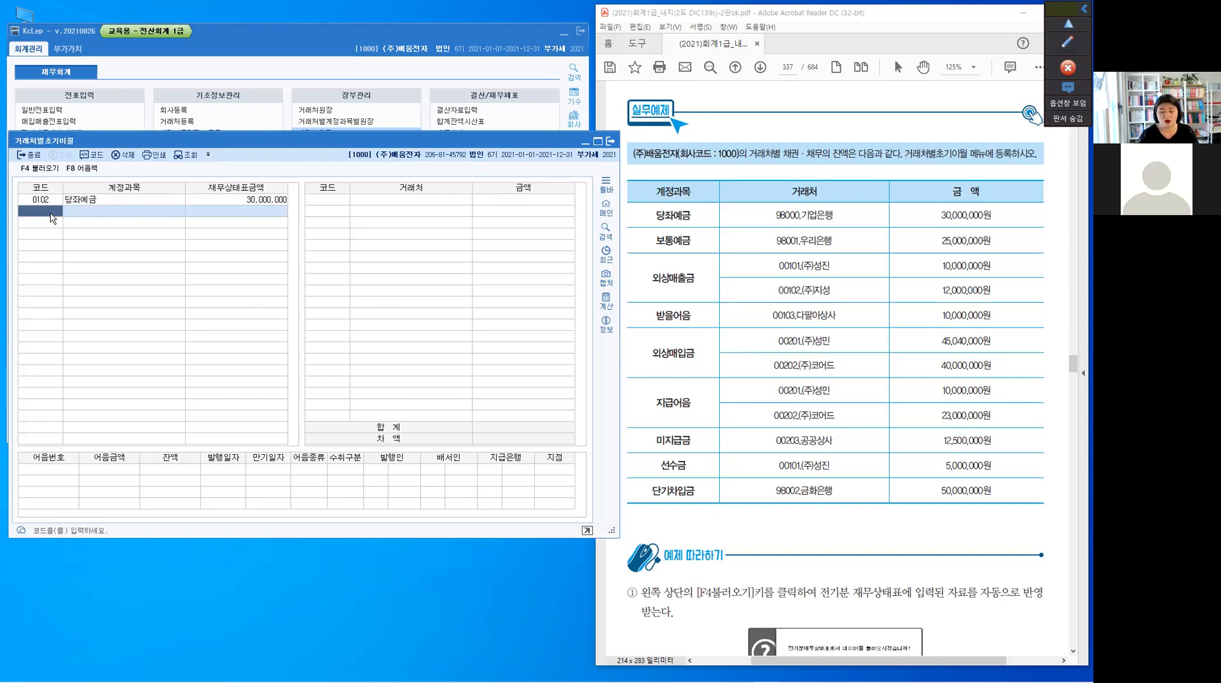
type("103")
key("Return")
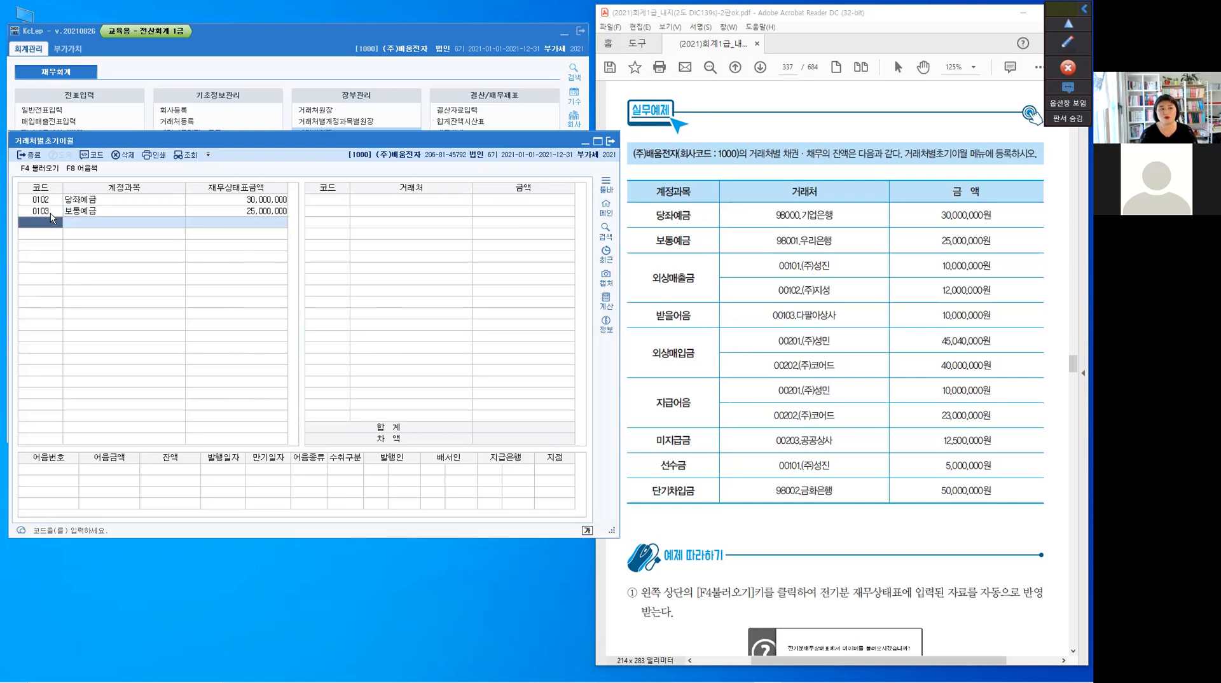
left_click(50, 214)
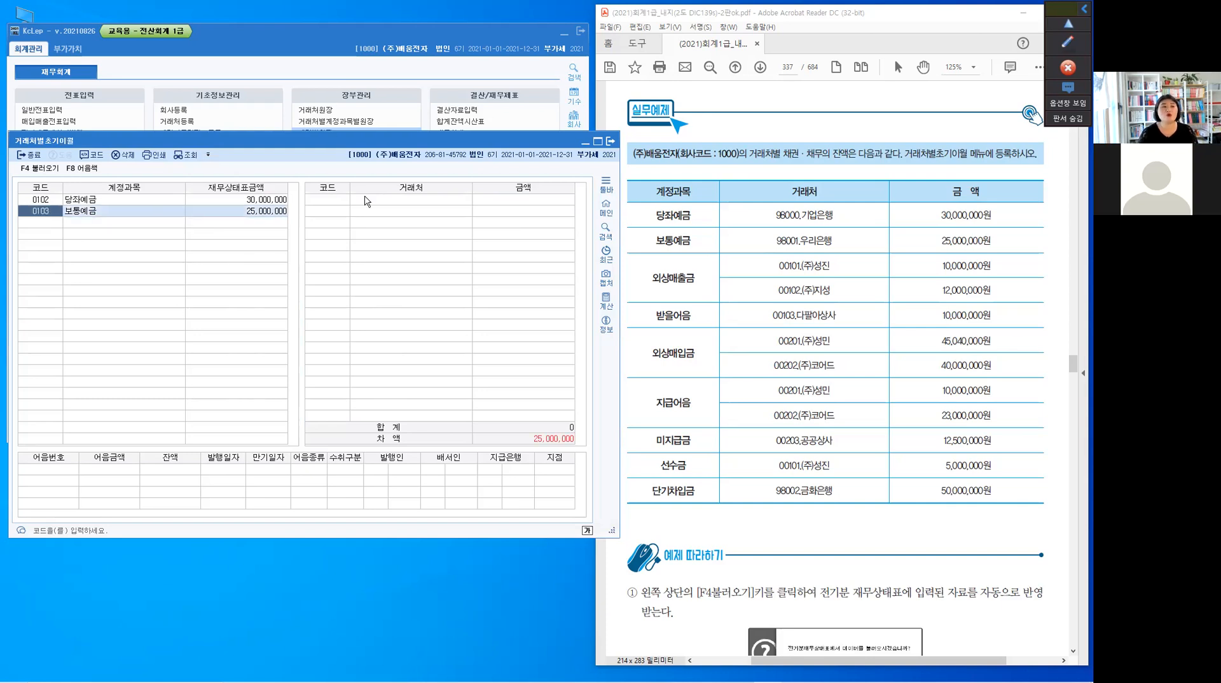
Register 98001 우리은행 with an amount of 25,000,000 as the 거래처 for 보통예금
left_click(336, 203)
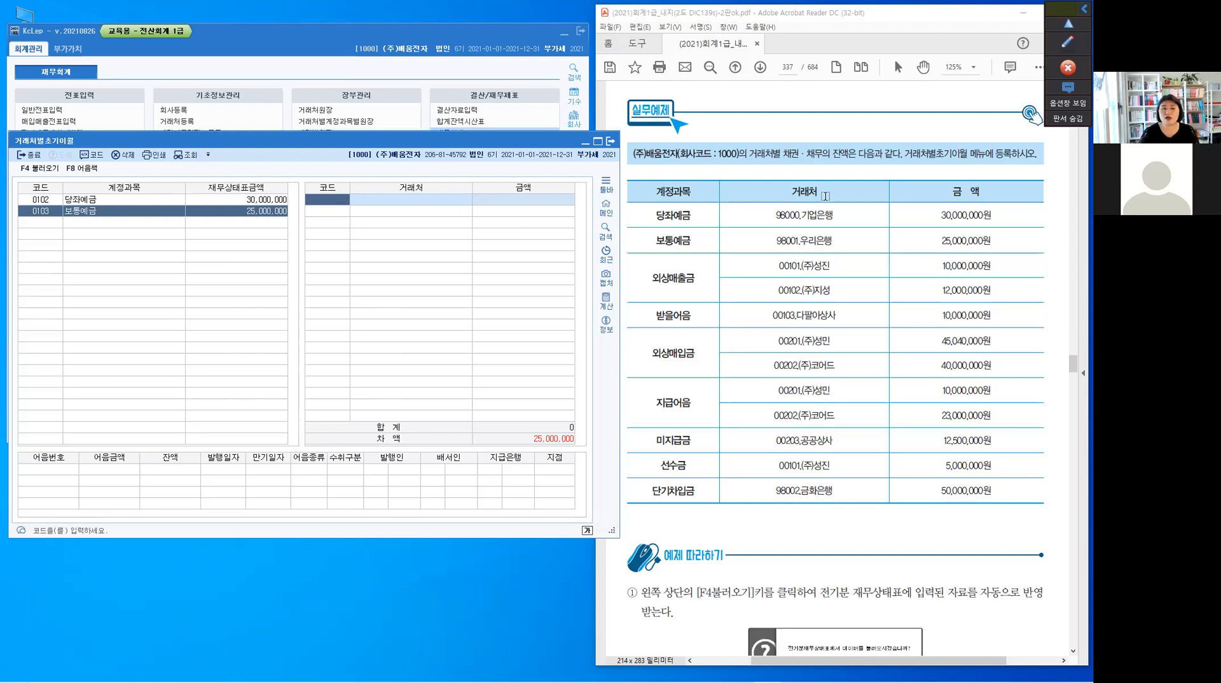
left_click(791, 253)
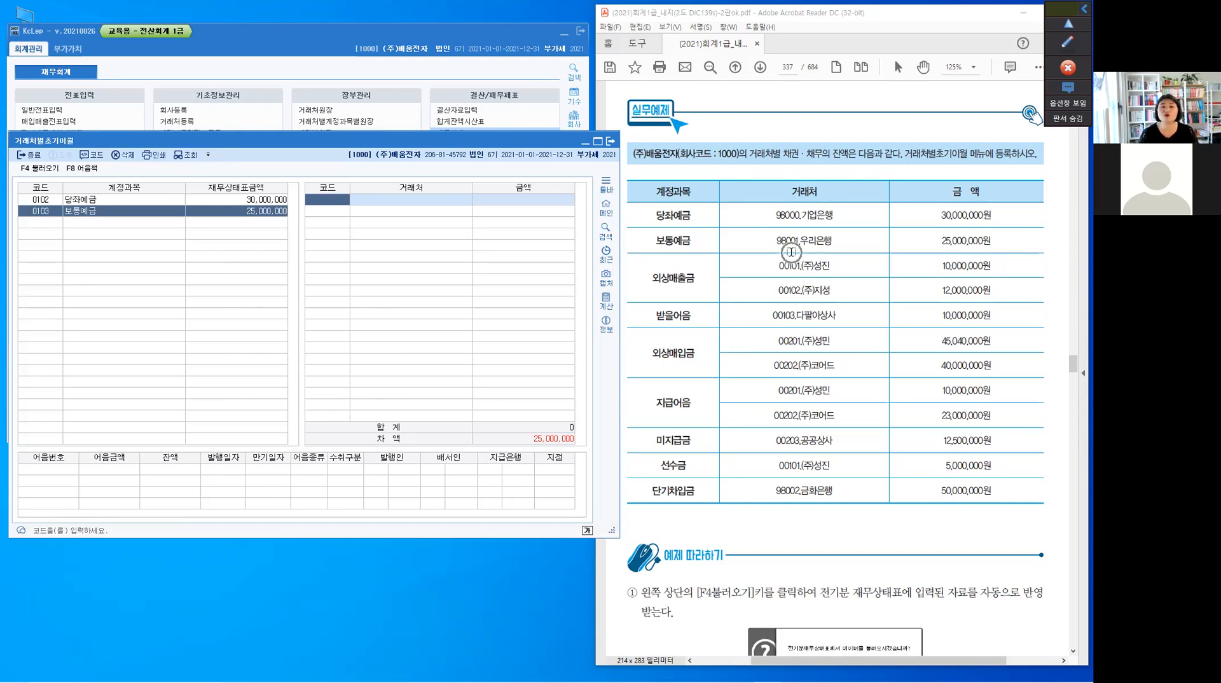
type("9")
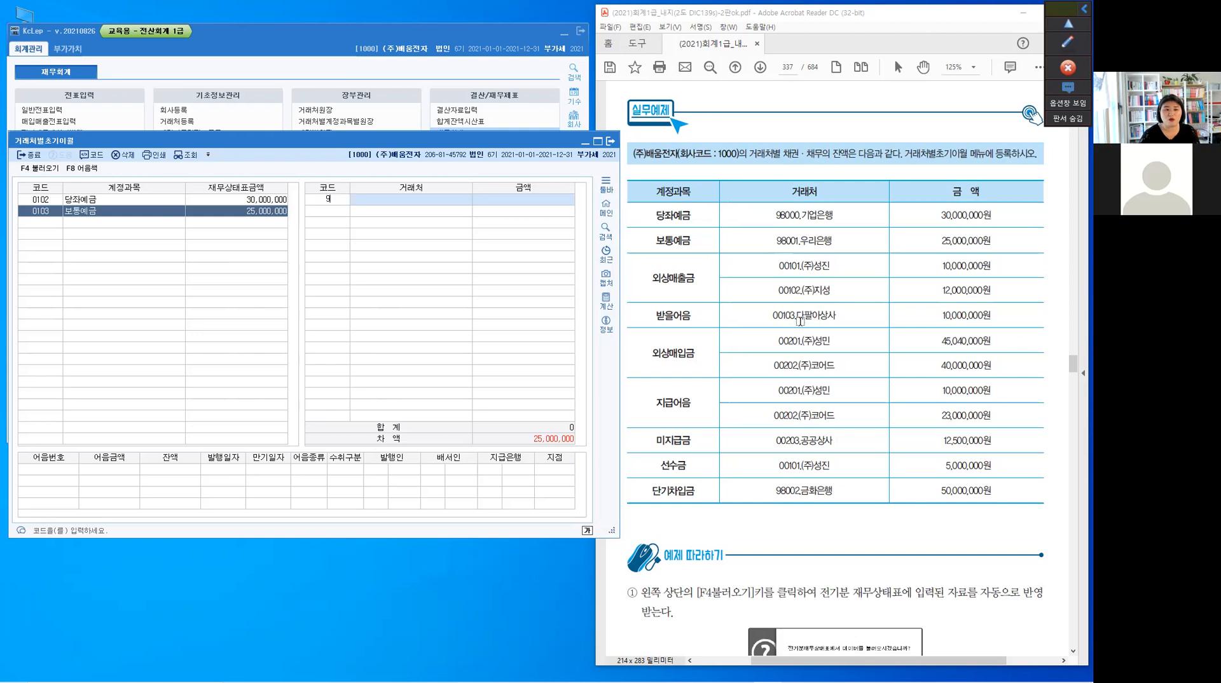
type("8001")
key("Return")
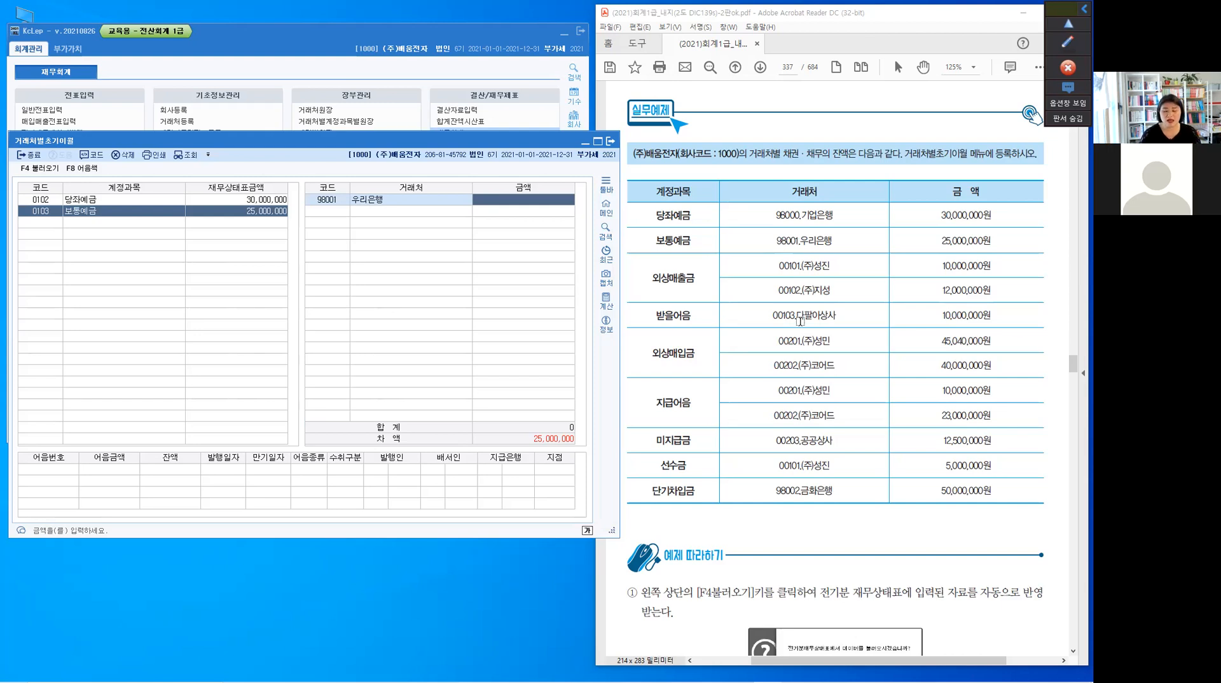
type("25,000,000")
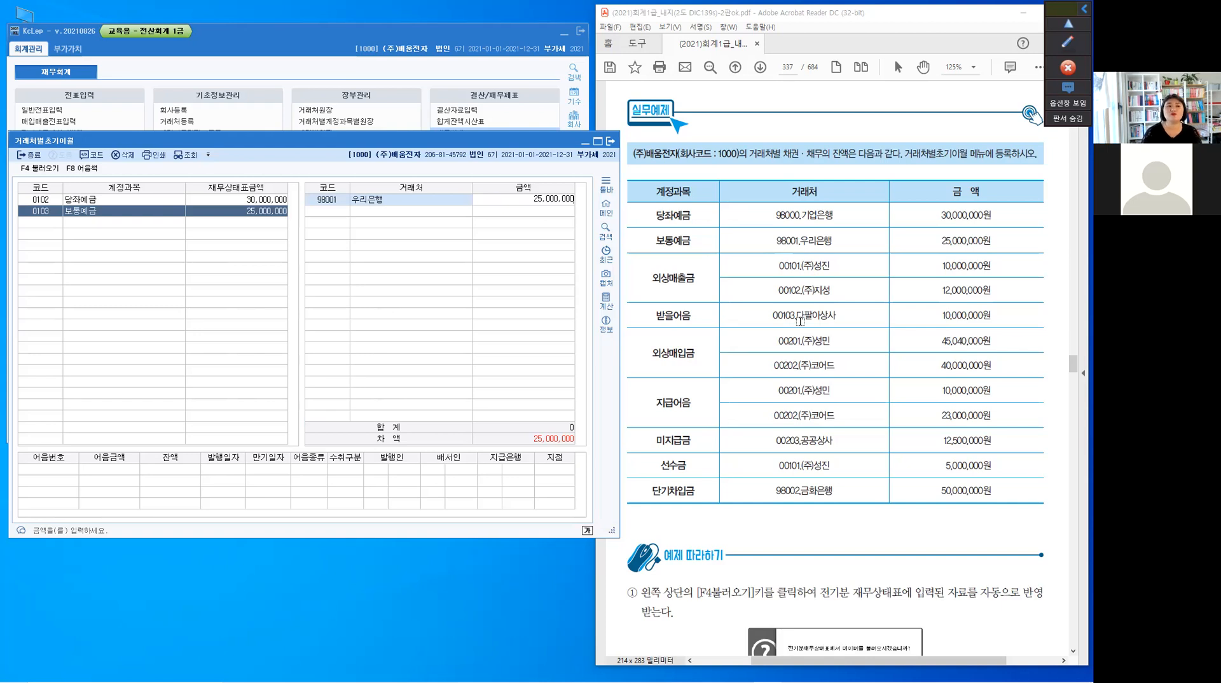
key("Return")
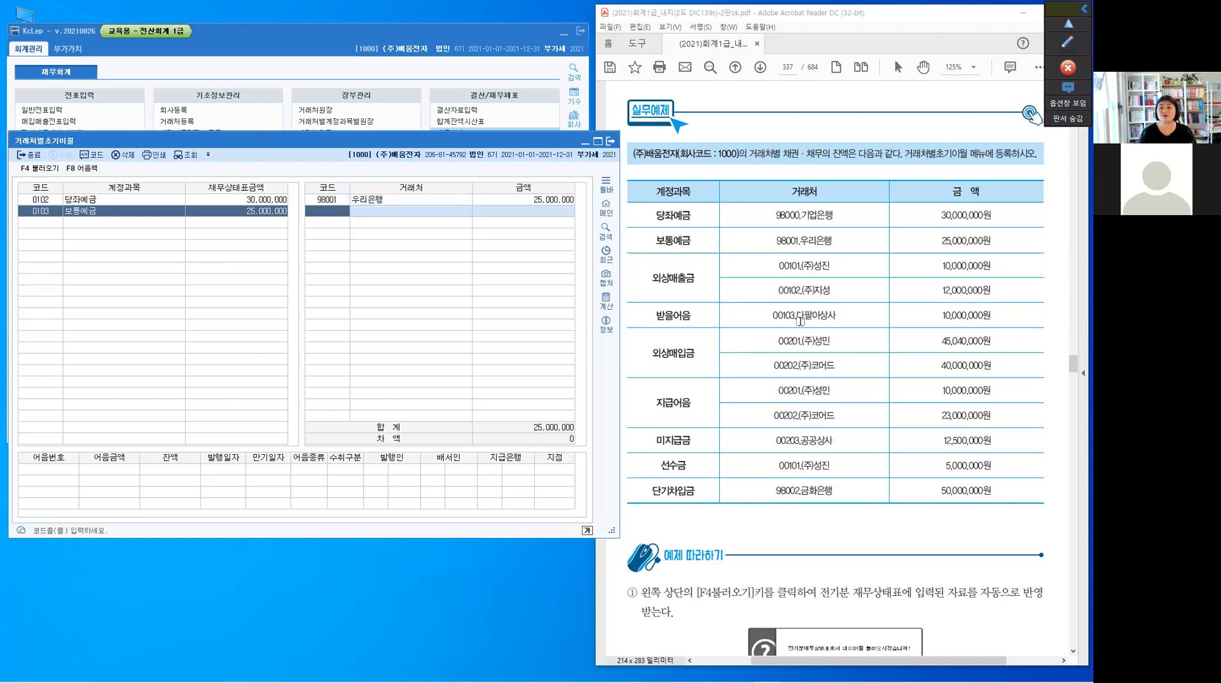
Load all account balances from 전기분재무상태표 into 거래처별초기이월 and move its window slightly upward
left_click(30, 223)
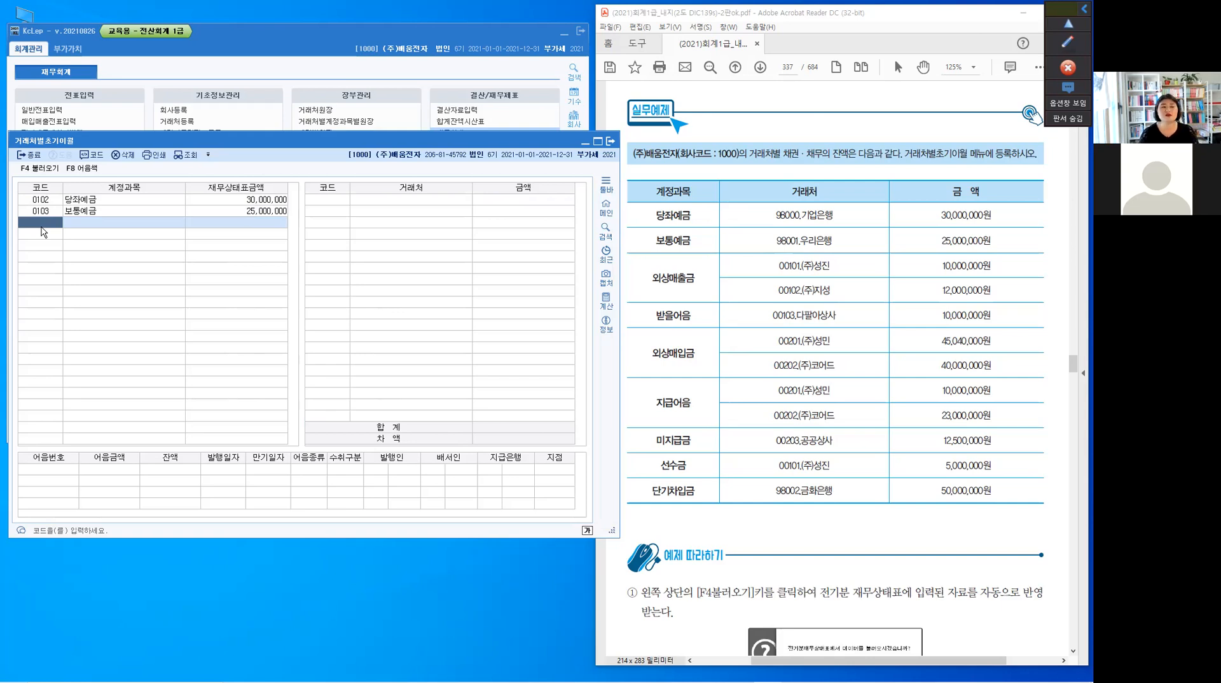
left_click(44, 171)
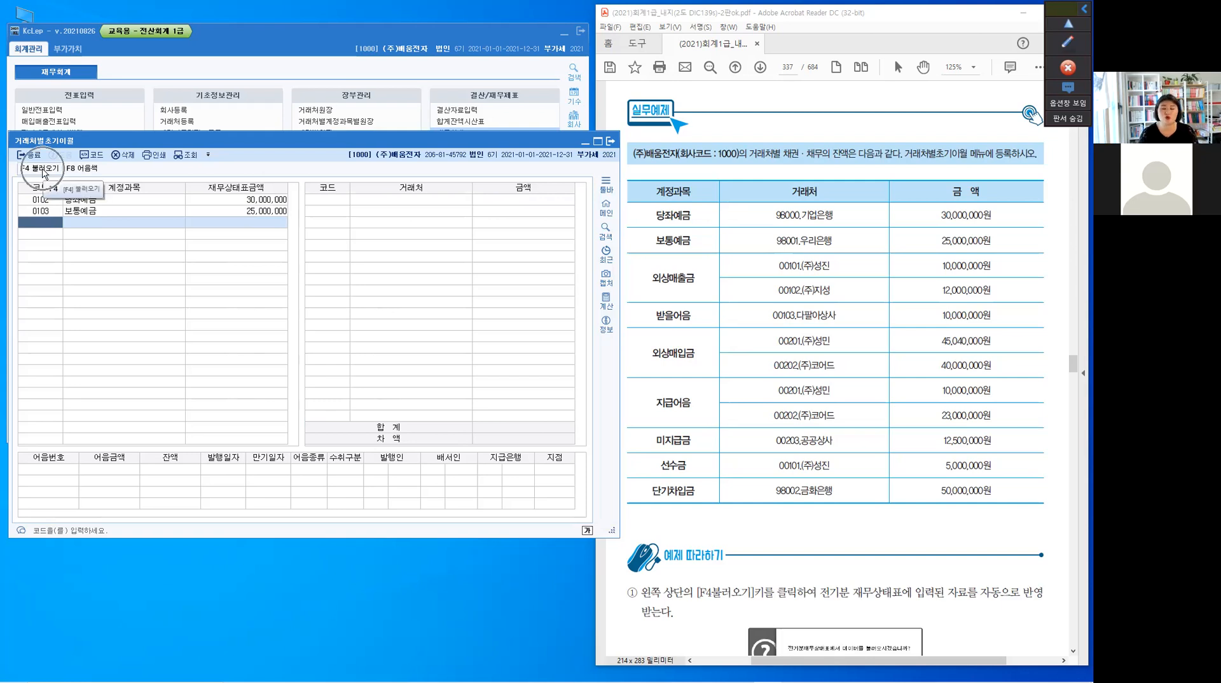
left_click(44, 170)
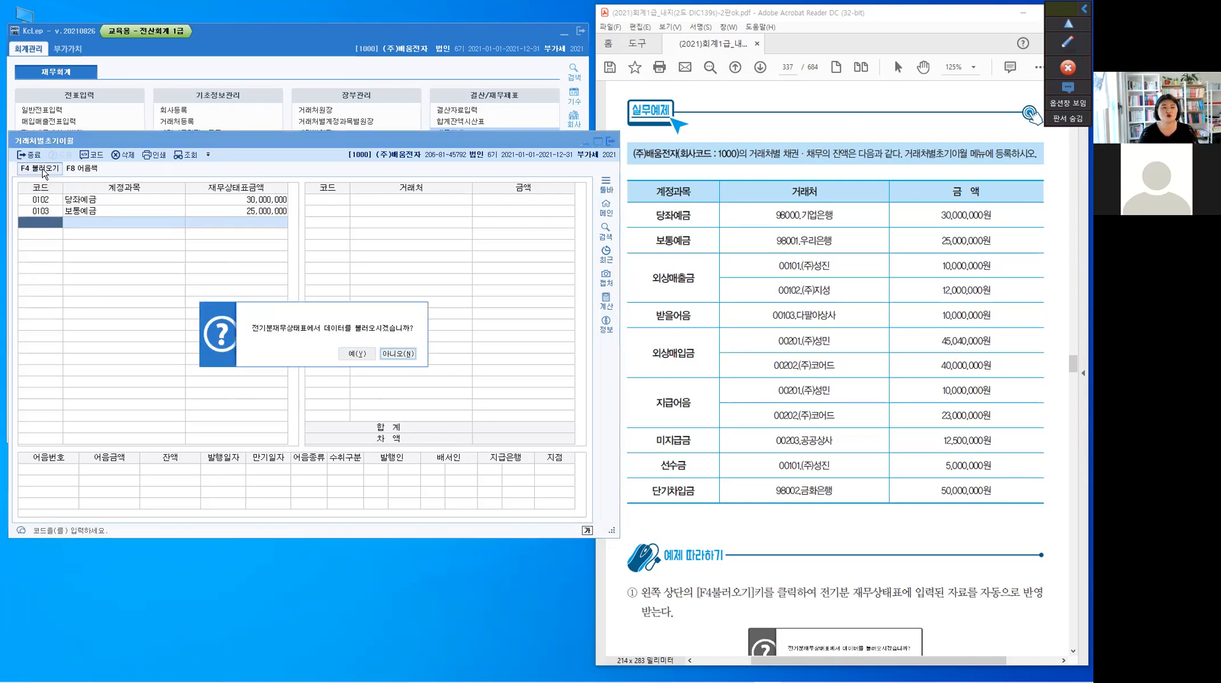
left_click_drag(289, 312, 325, 142)
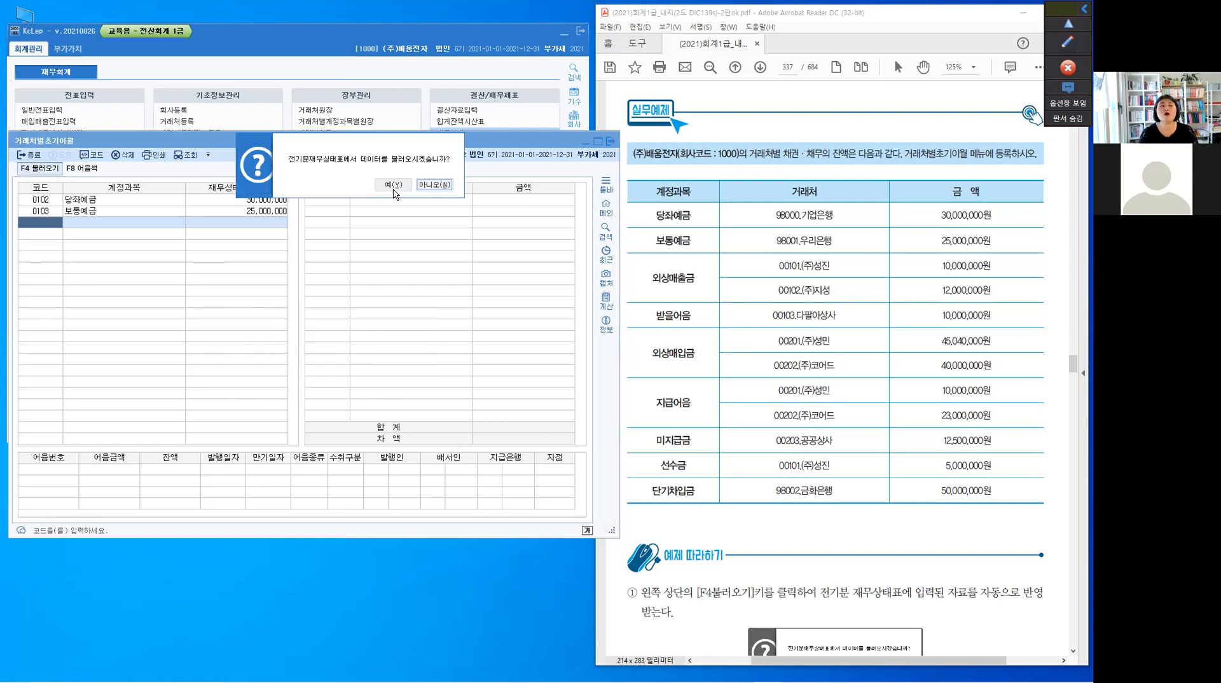
left_click(394, 186)
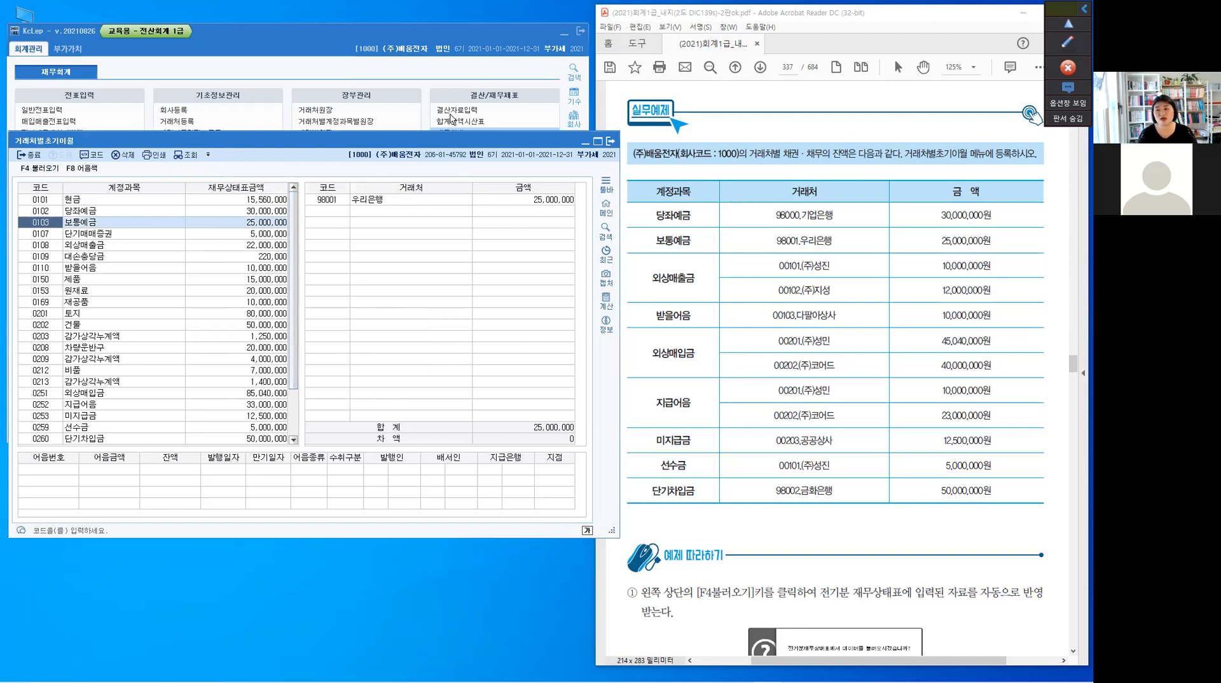
left_click_drag(451, 141, 451, 107)
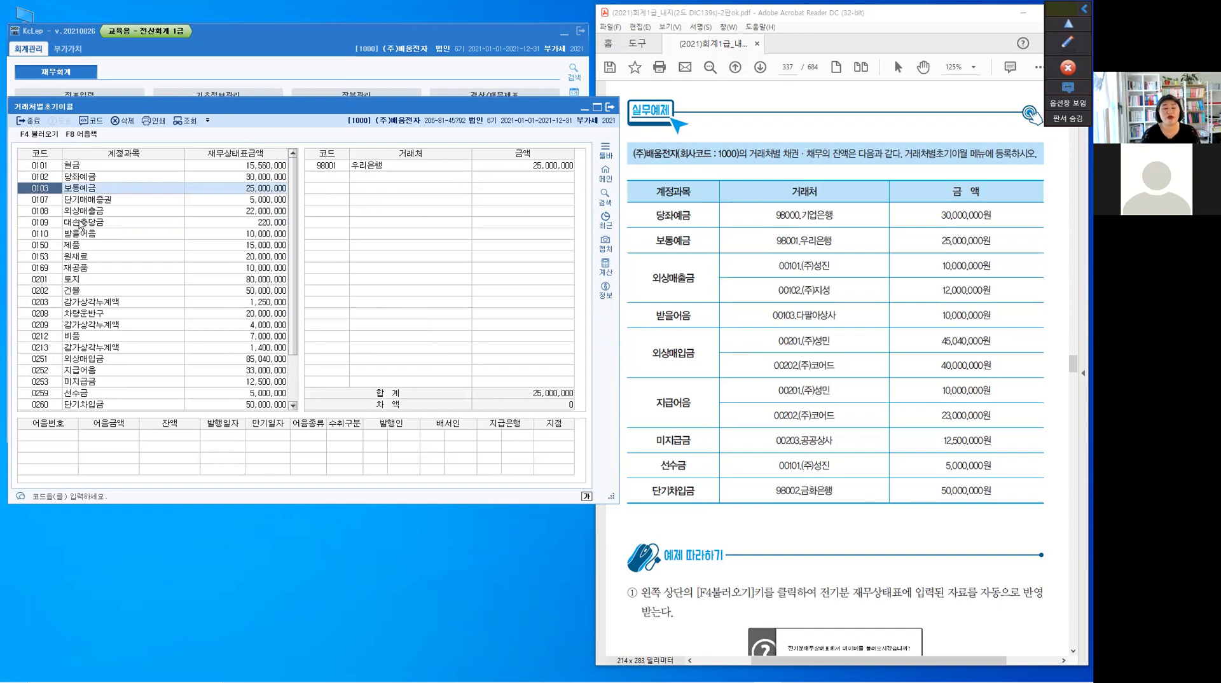
Register 00101 (주)성진 with an amount of 10,000,000 as the first 거래처 for 0108 외상매출금
left_click(46, 202)
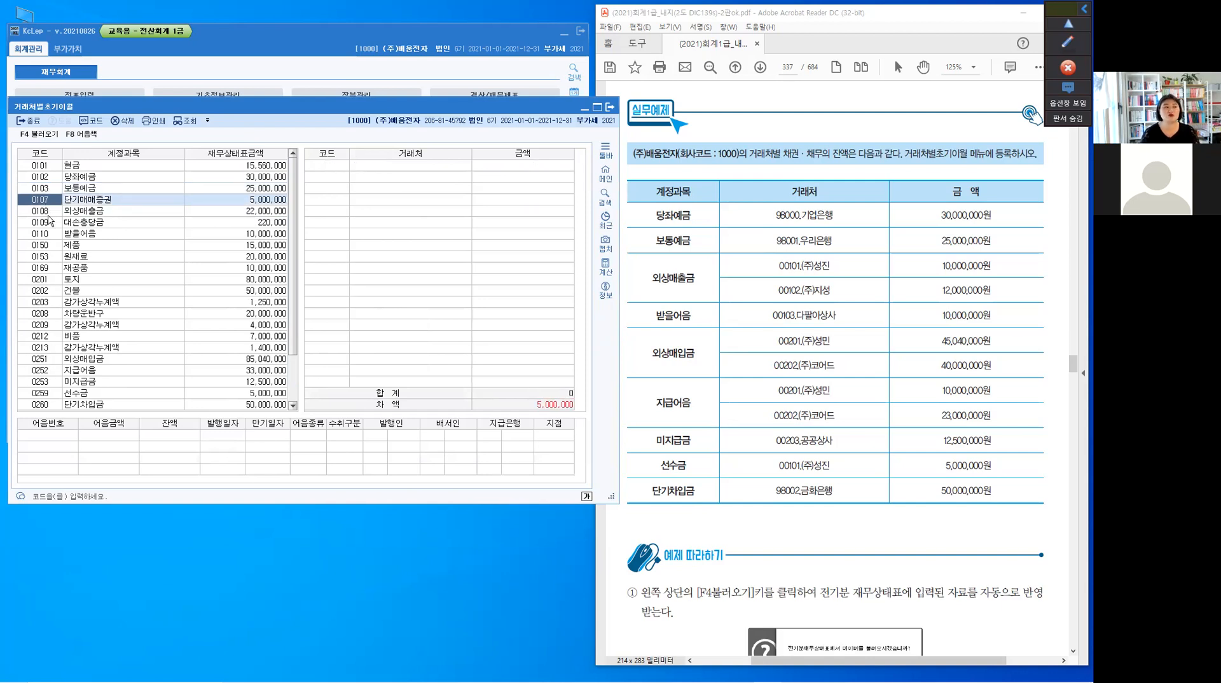
left_click(47, 214)
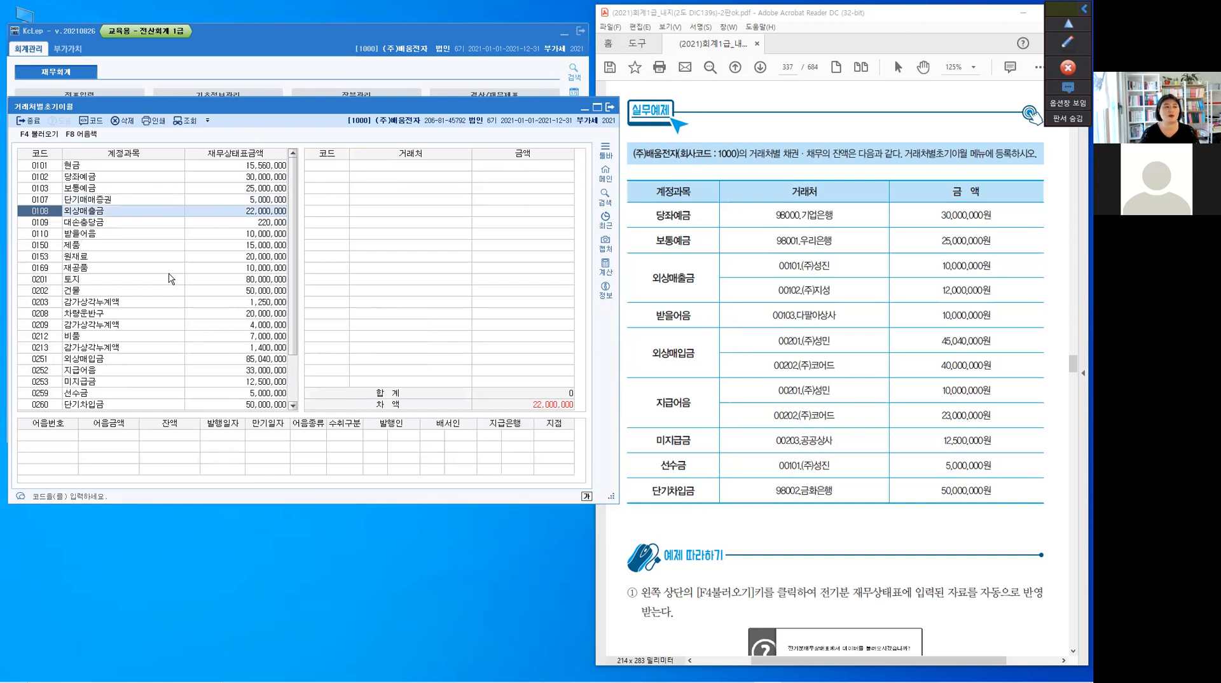
left_click(340, 169)
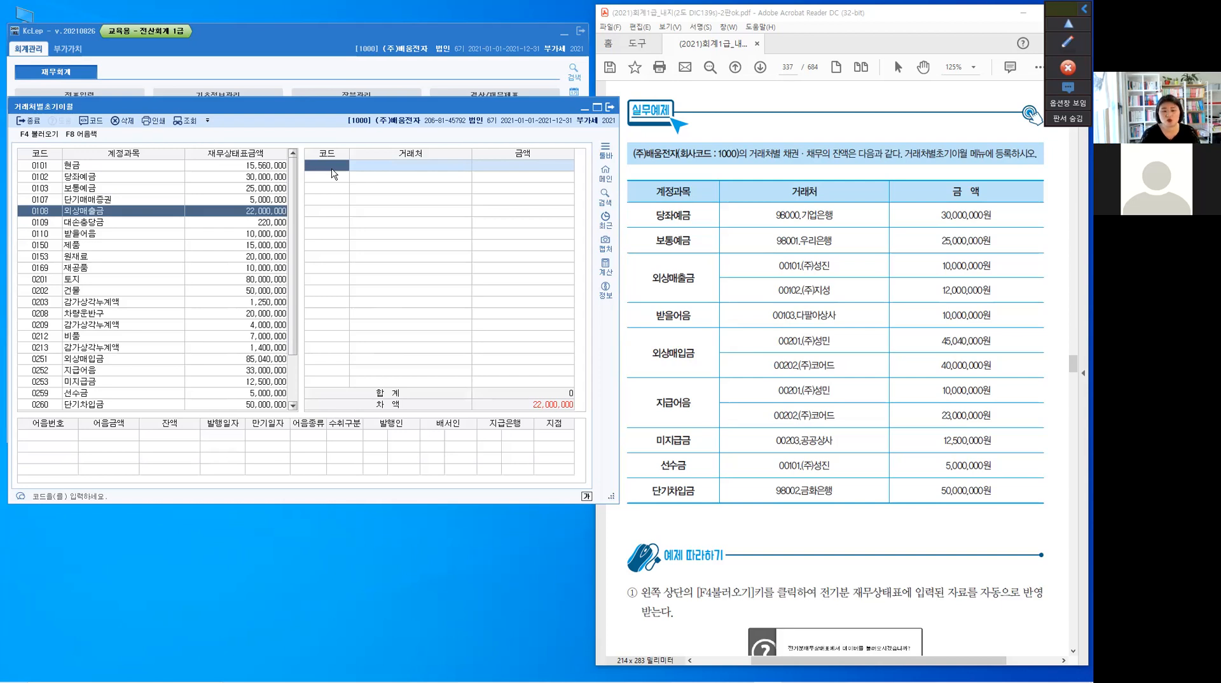
type("101")
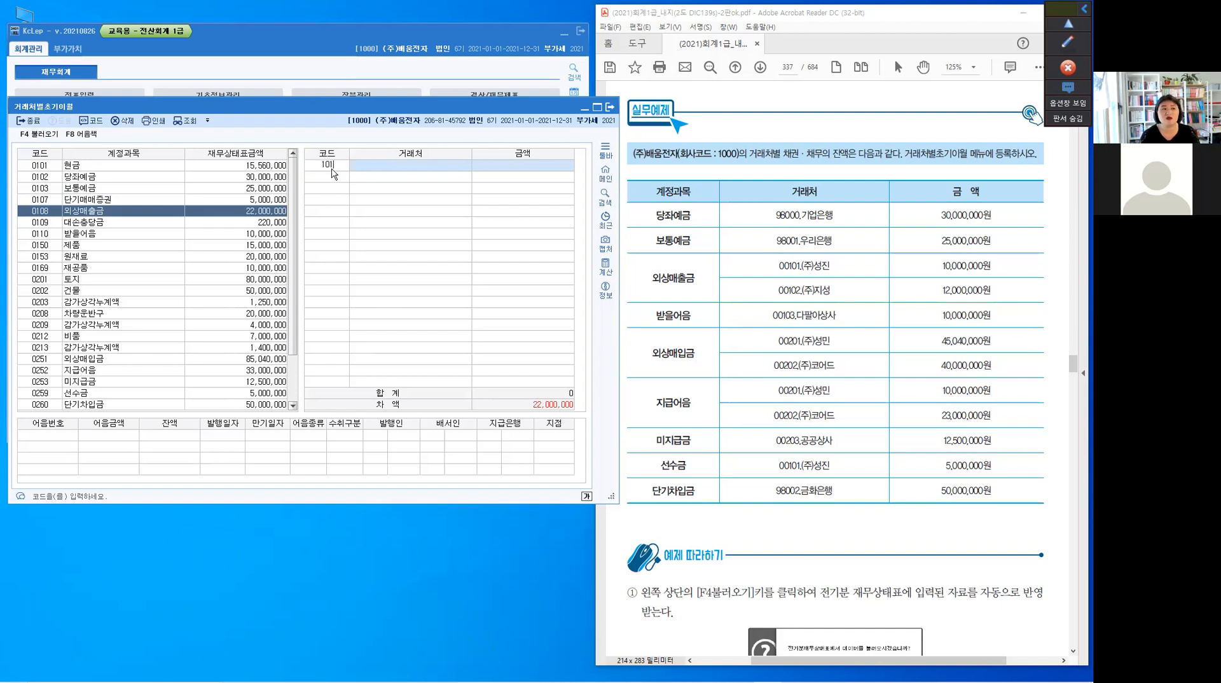
key("Return")
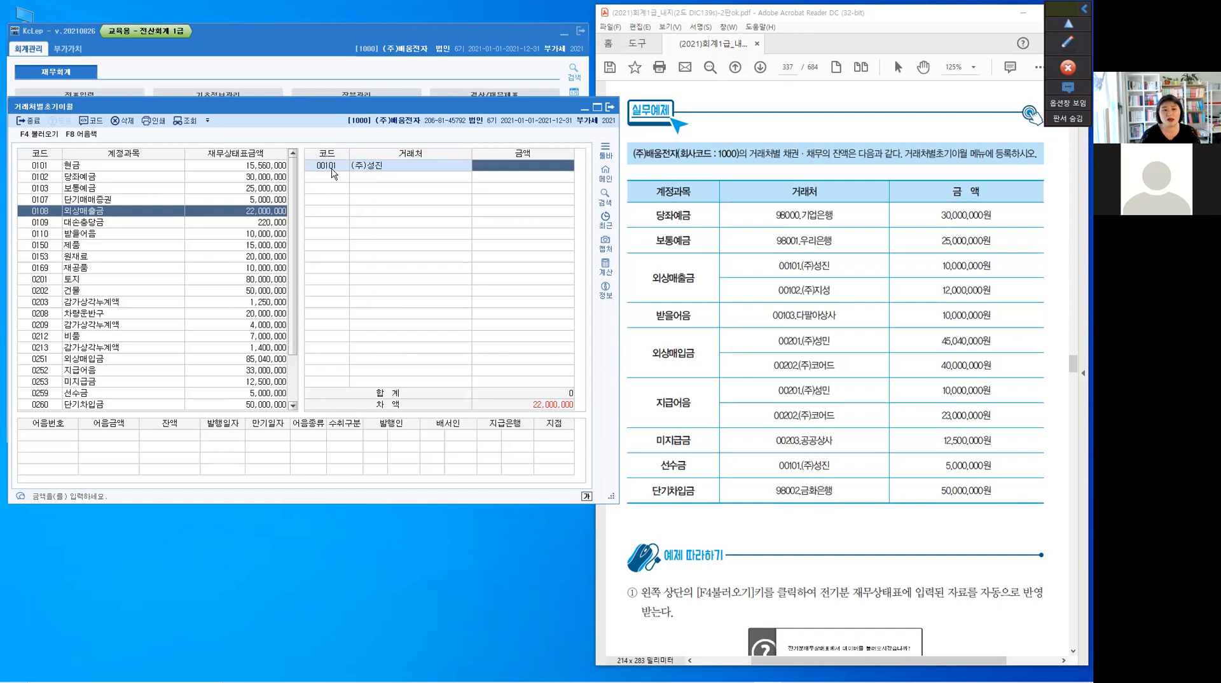
type("10000000")
key("Return")
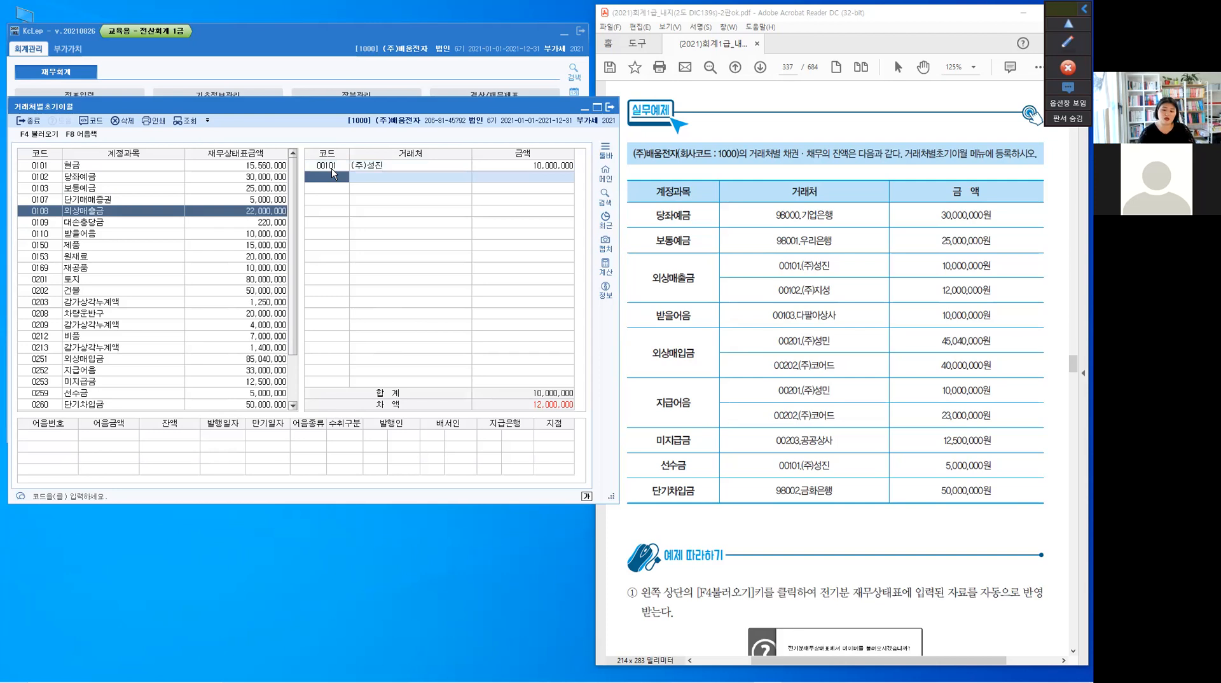
Mark the 외상매출금 balance, the (주)성진 amount, the 차액 row and the PDF's 외상매출금 lines with the screen pen, and clear the marks
key("F2")
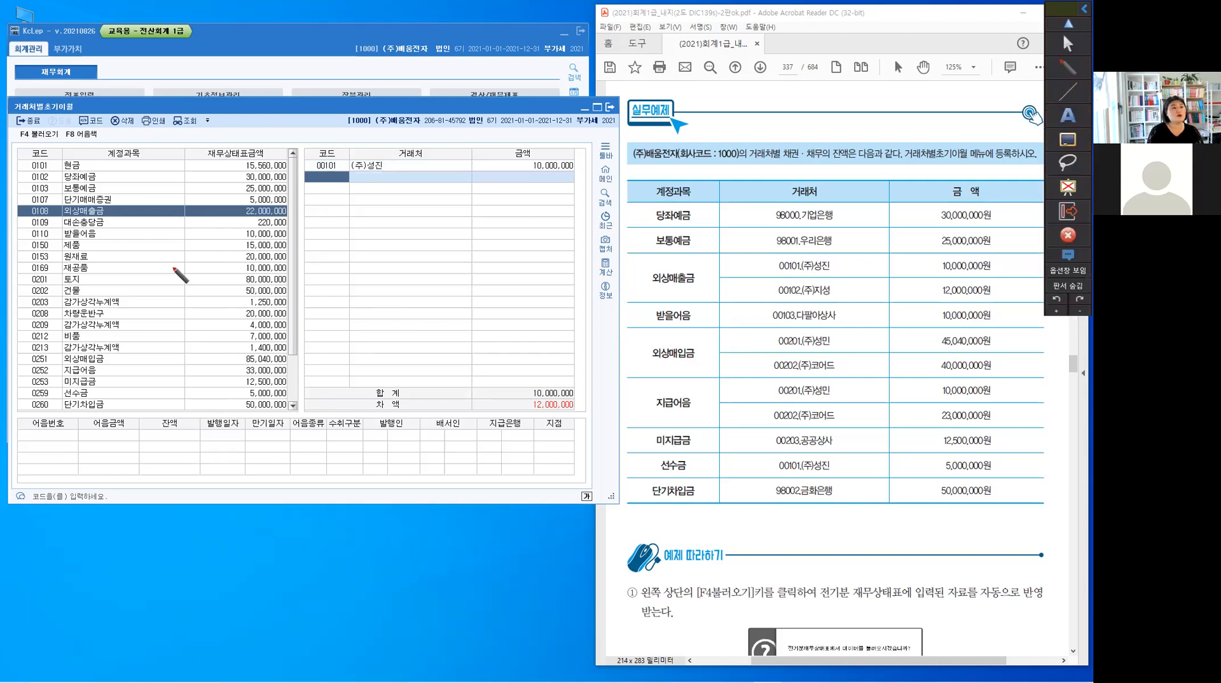
mouse_move(224, 196)
left_mouse_down()
mouse_move(224, 220)
mouse_move(284, 227)
left_mouse_up()
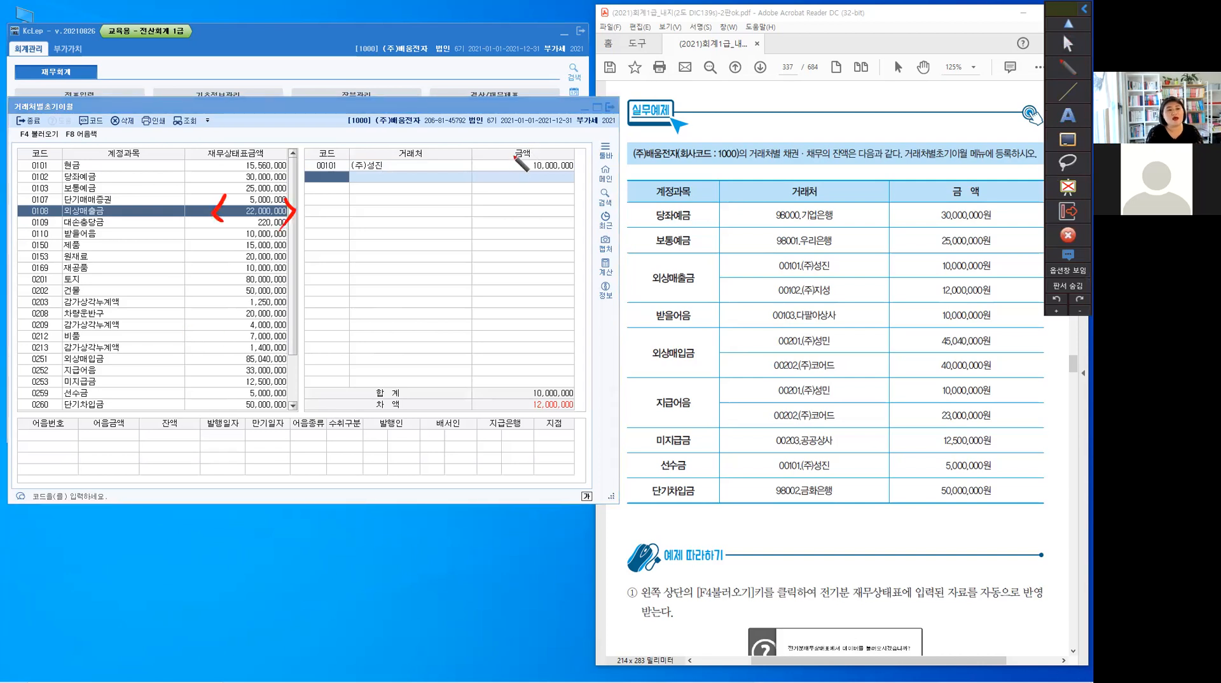
mouse_move(514, 153)
left_mouse_down()
mouse_move(505, 165)
mouse_move(574, 172)
left_mouse_up()
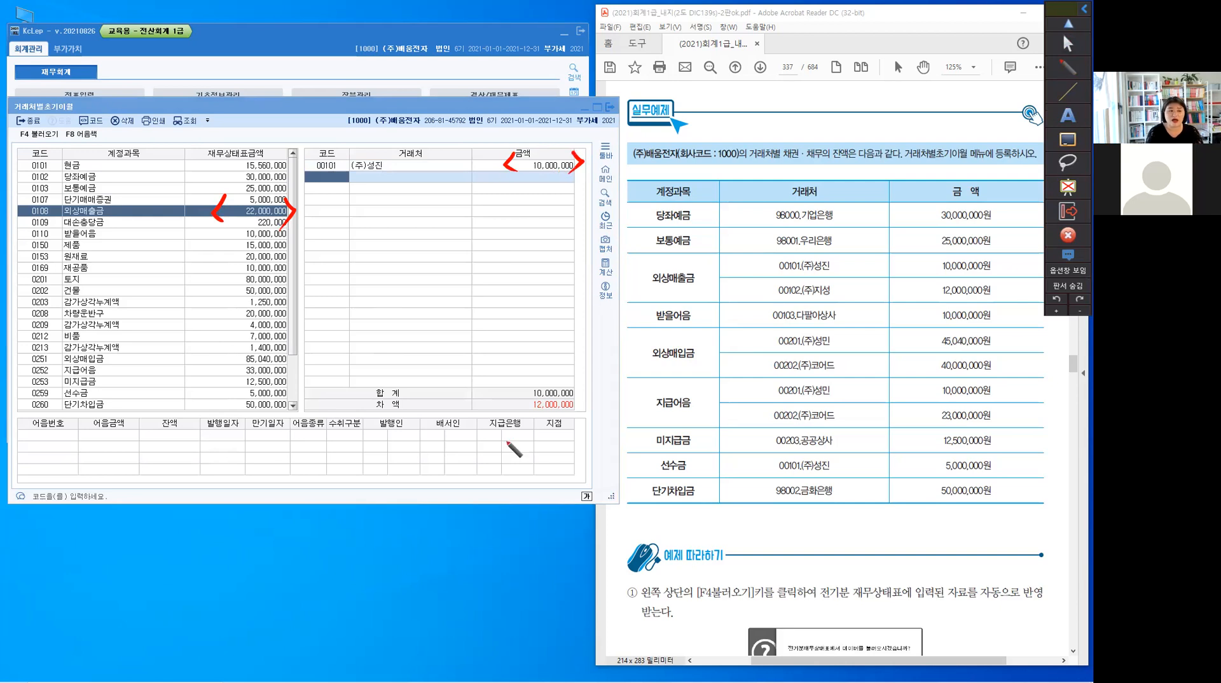
left_click_drag(416, 415, 583, 415)
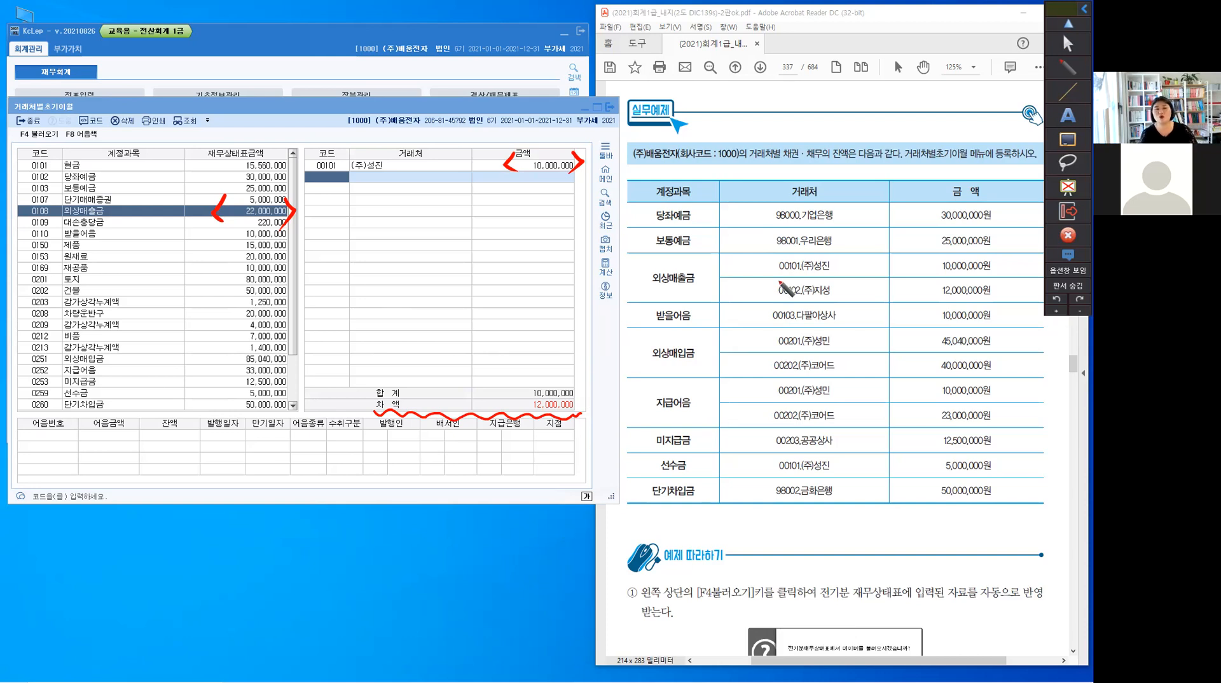
left_click_drag(646, 253, 650, 286)
left_click_drag(1010, 249, 1006, 297)
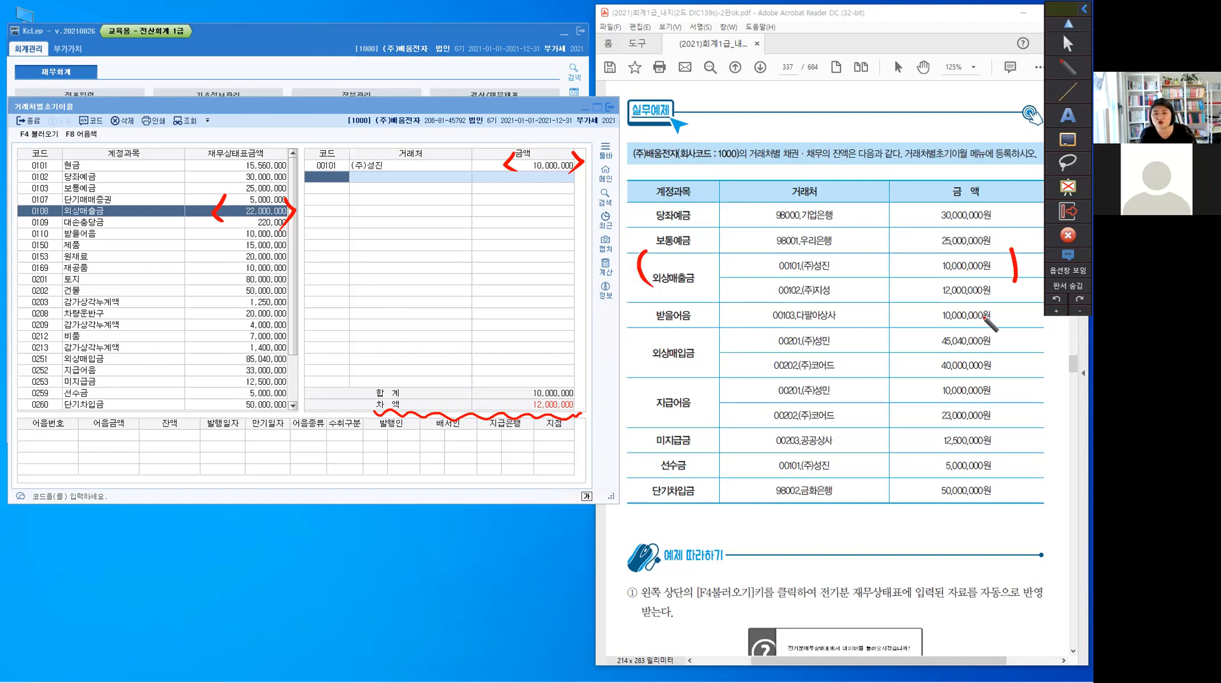
left_click_drag(884, 285, 911, 297)
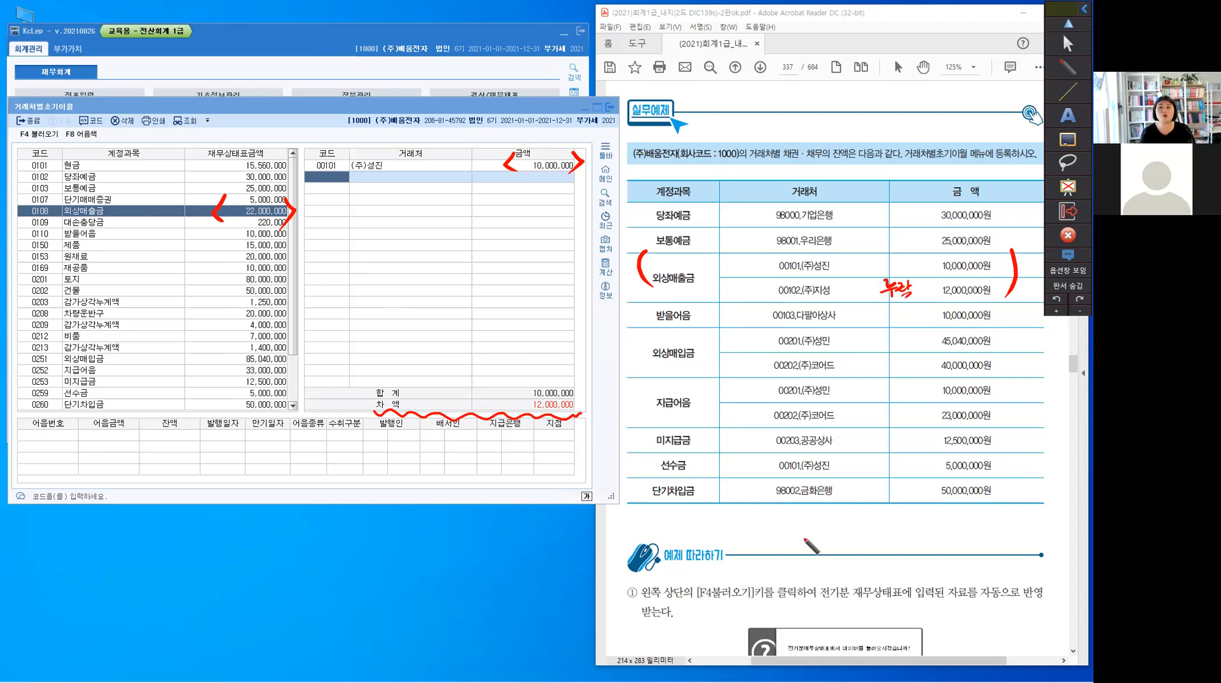
mouse_move(407, 422)
left_mouse_down()
mouse_move(382, 420)
mouse_move(407, 414)
left_mouse_up()
mouse_move(520, 393)
left_mouse_down()
mouse_move(515, 408)
mouse_move(522, 395)
left_mouse_up()
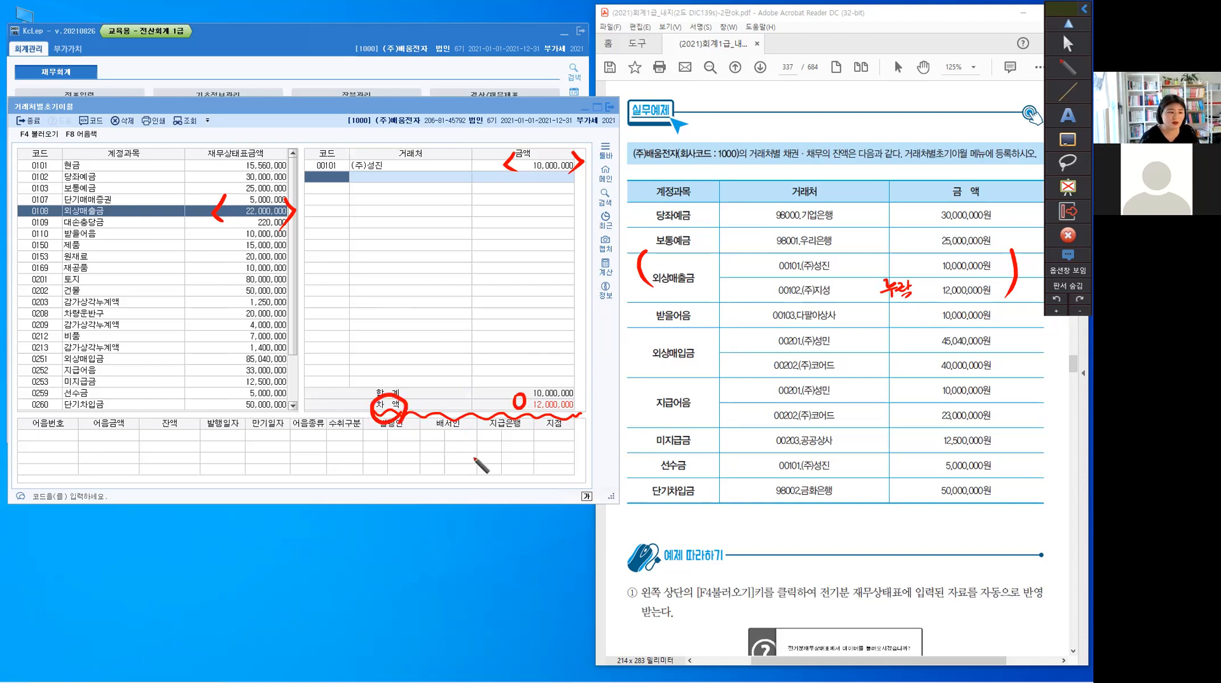
key("Delete")
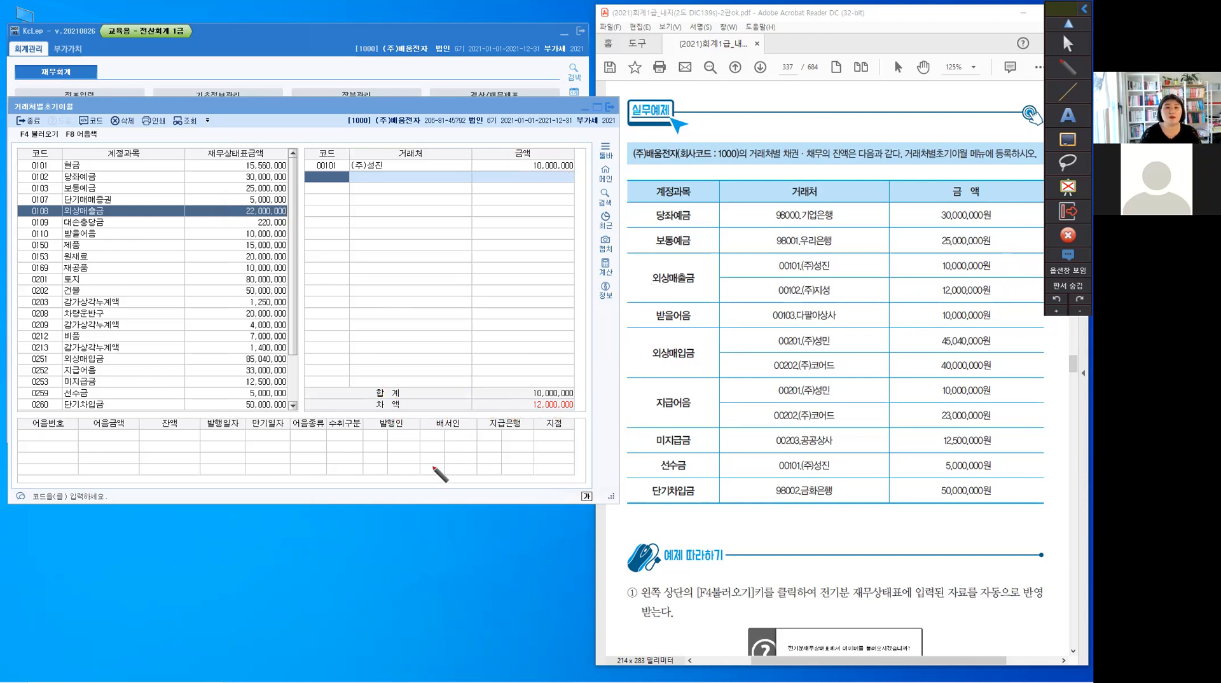
key("Escape")
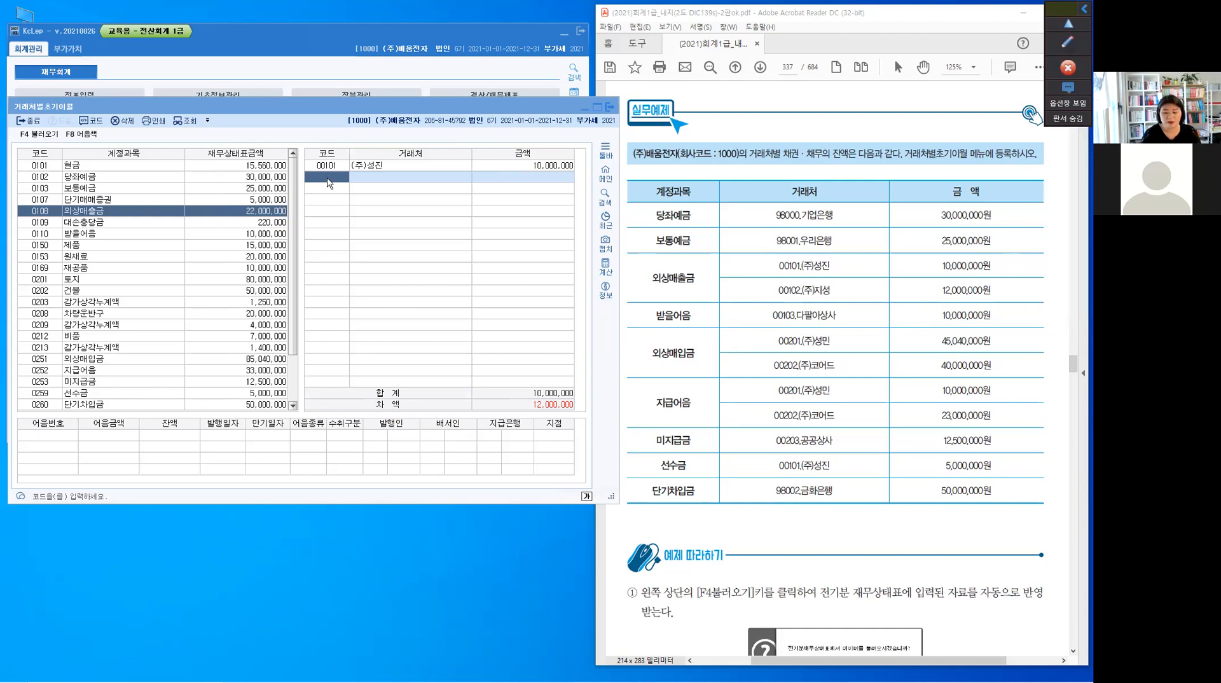
Add 00102 (주)지성 with an amount of 12,000,000 as the second 거래처 for 외상매출금
left_click(328, 178)
type("00102")
key("Return")
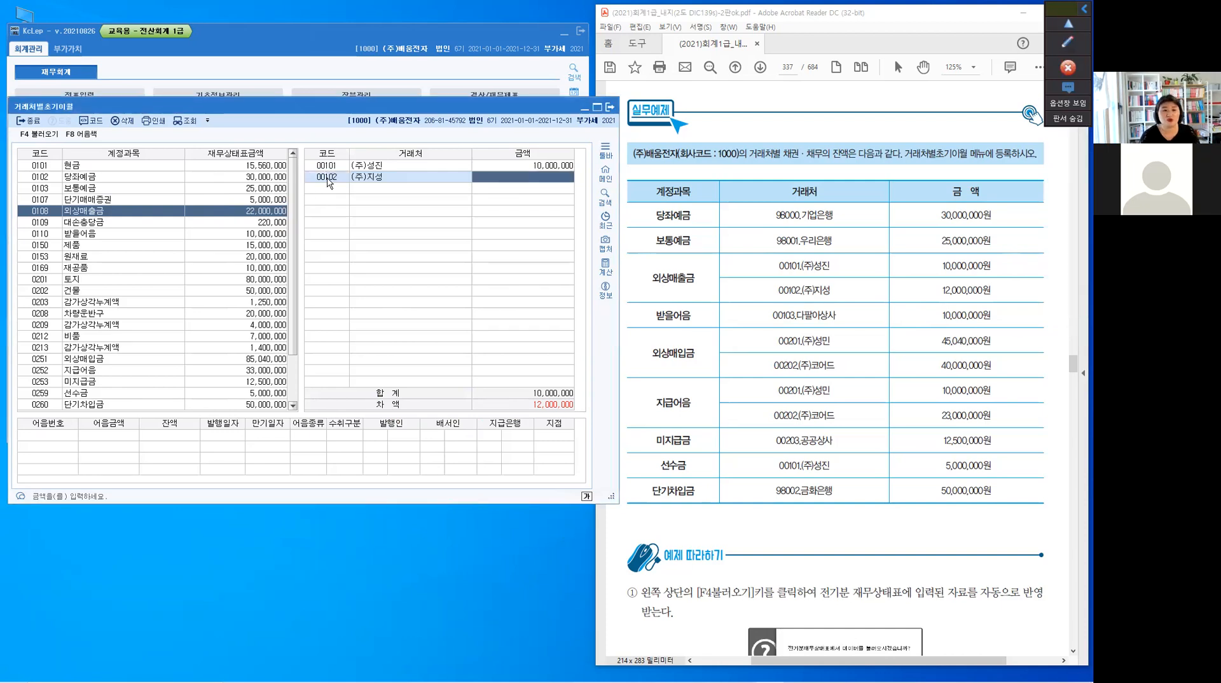
type("1")
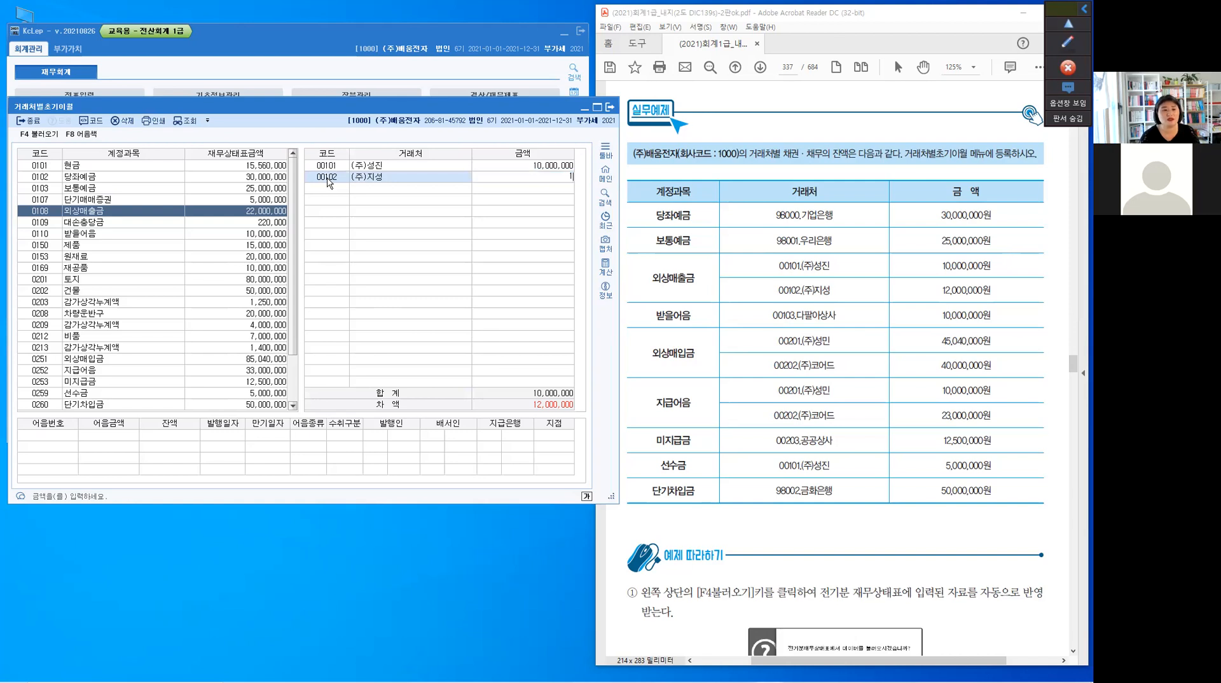
type("2,000,000")
key("Return")
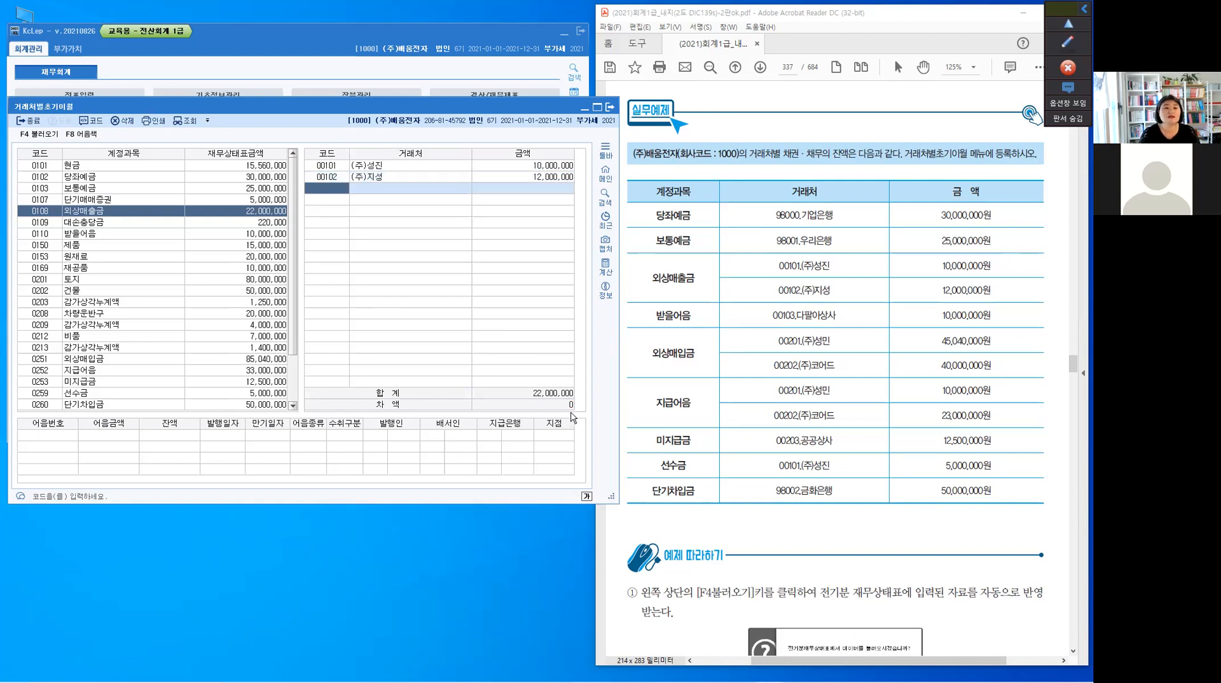
Register 00103 다팔아상사 with an amount of 10,000,000 as the 거래처 for 0110 받을어음
left_click(41, 234)
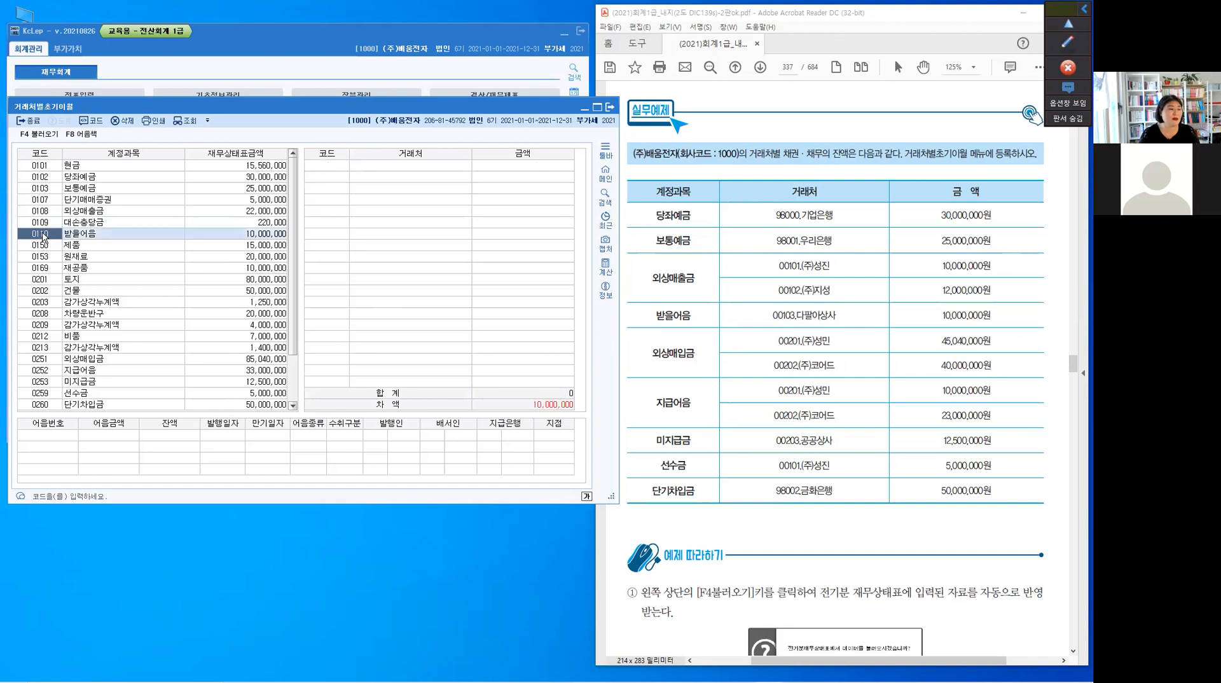
left_click(335, 169)
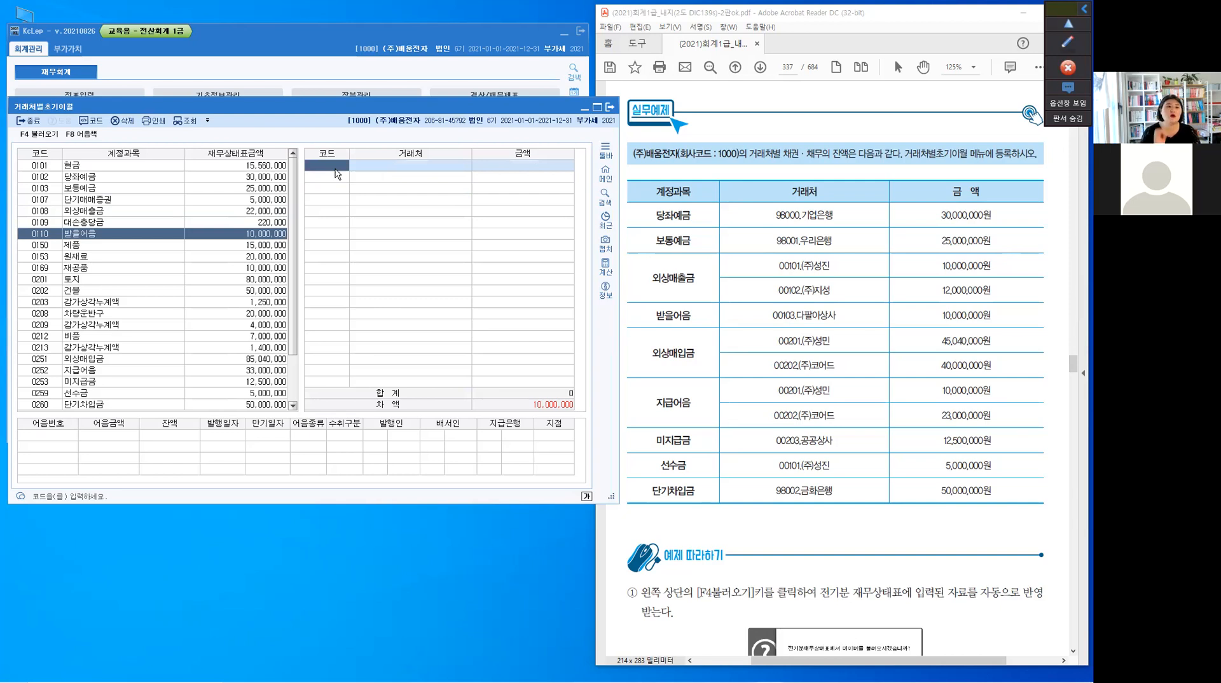
type("103")
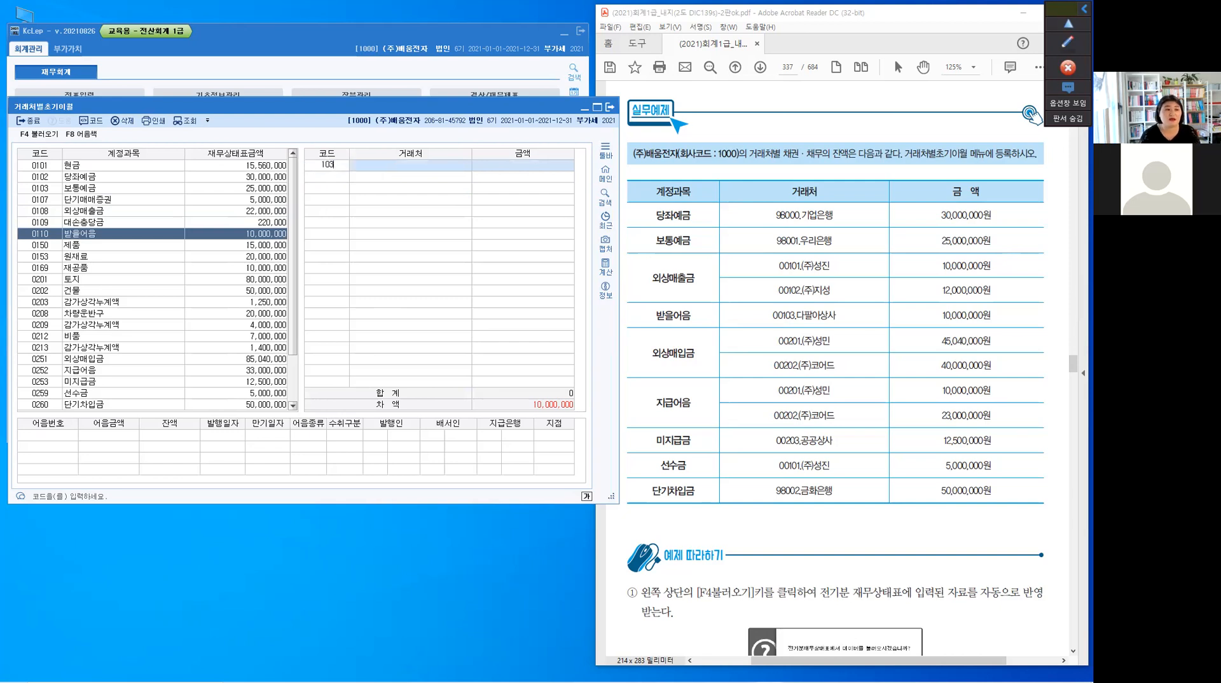
key("Return")
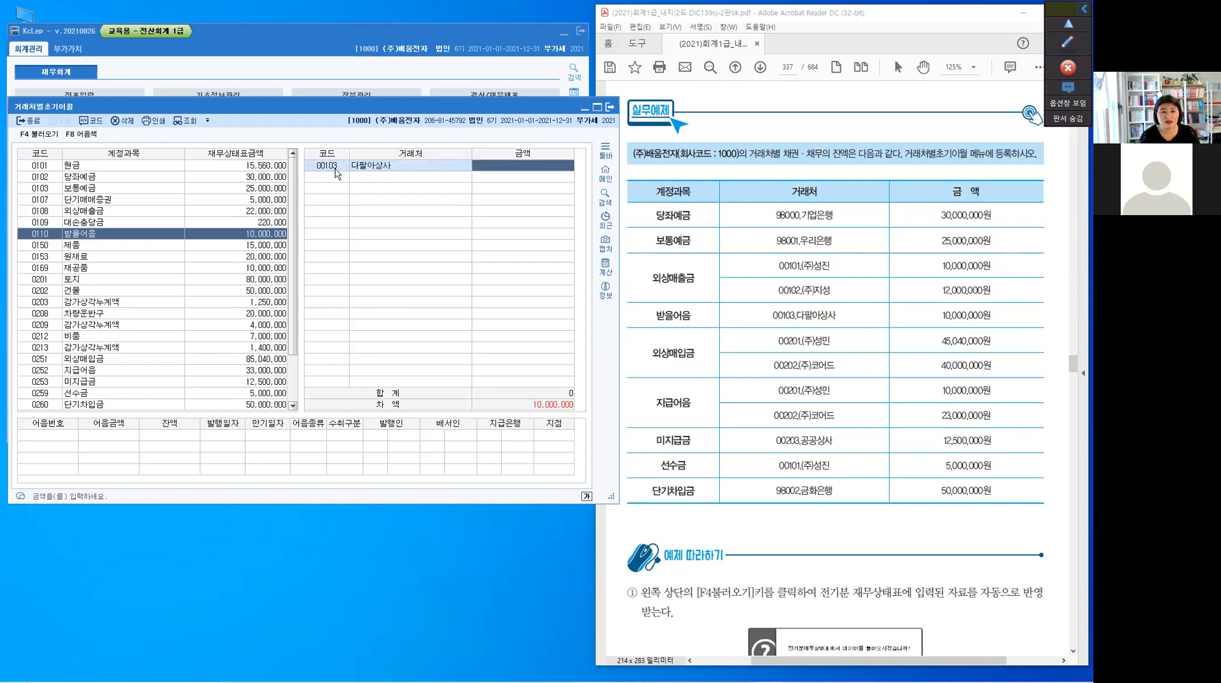
type("10,000,000")
key("Return")
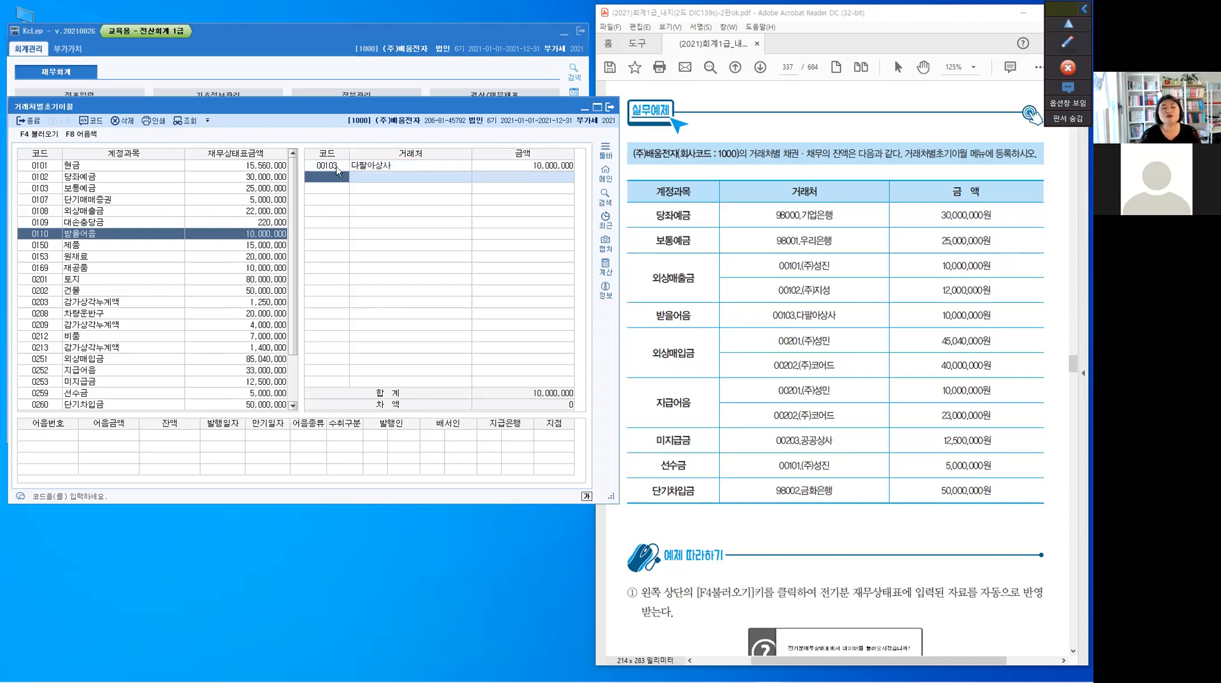
Enter note number 다라12345678 with an 어음금액 and 잔액 of 10,000,000 in 다팔아상사's 받을어음 details
left_click(336, 167)
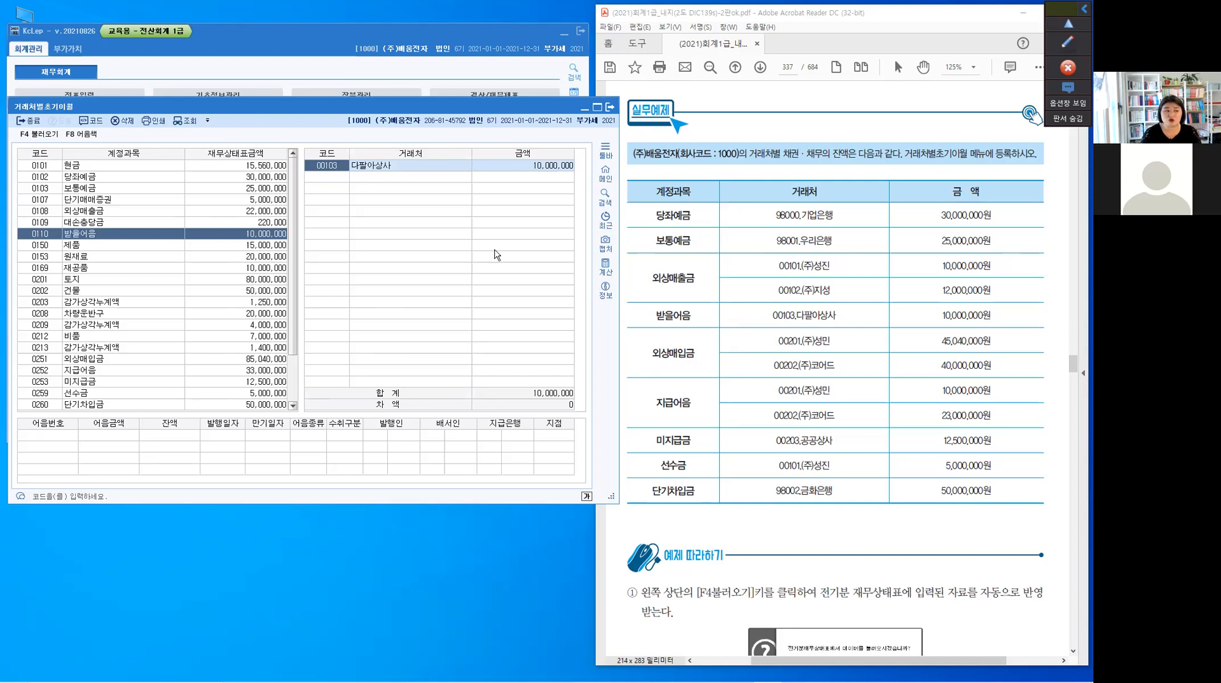
left_click(49, 437)
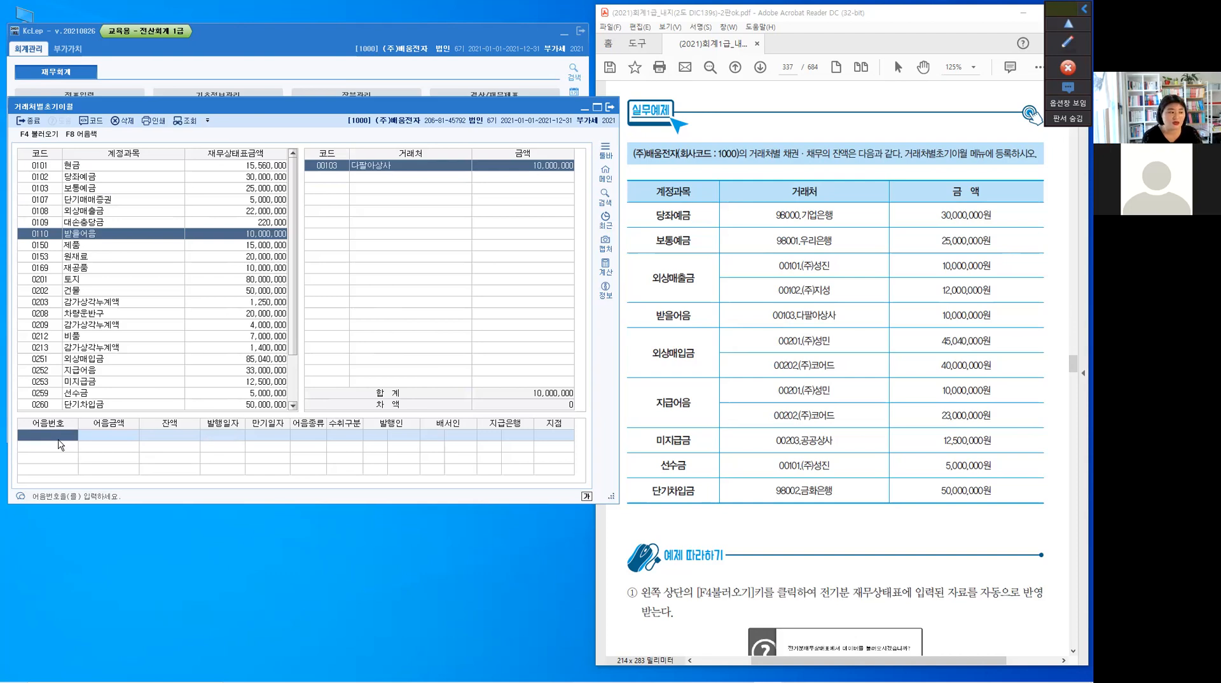
type("다람")
type("12")
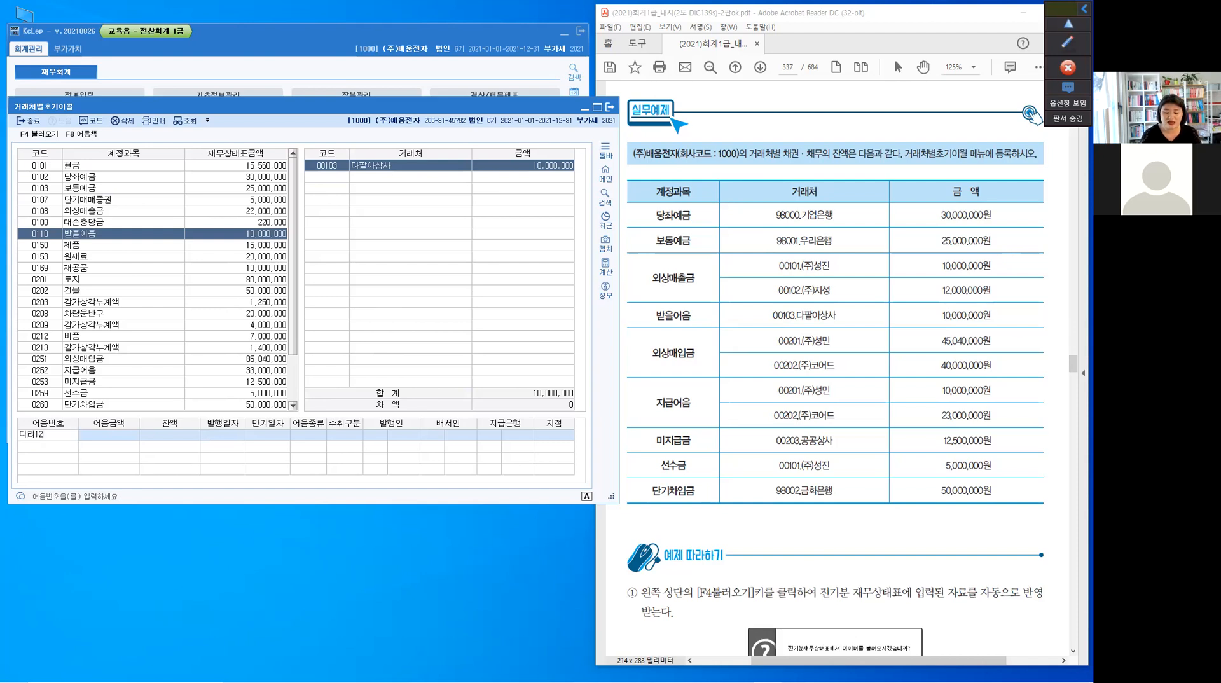
type("345678")
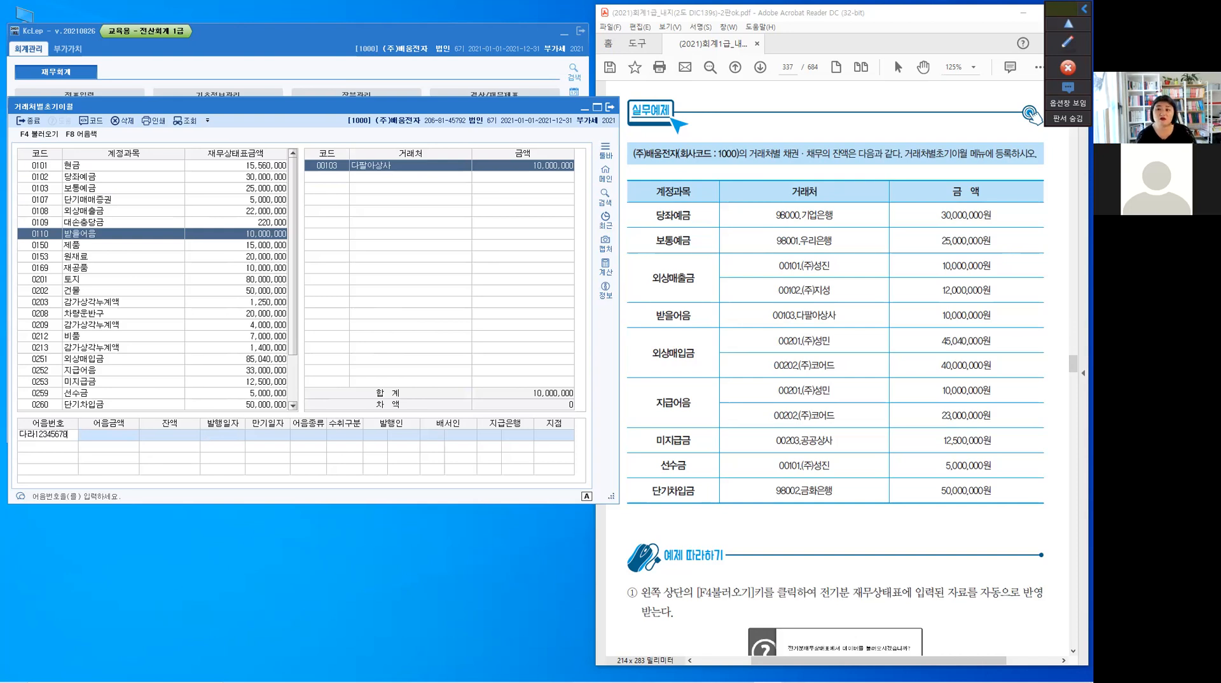
key("Return")
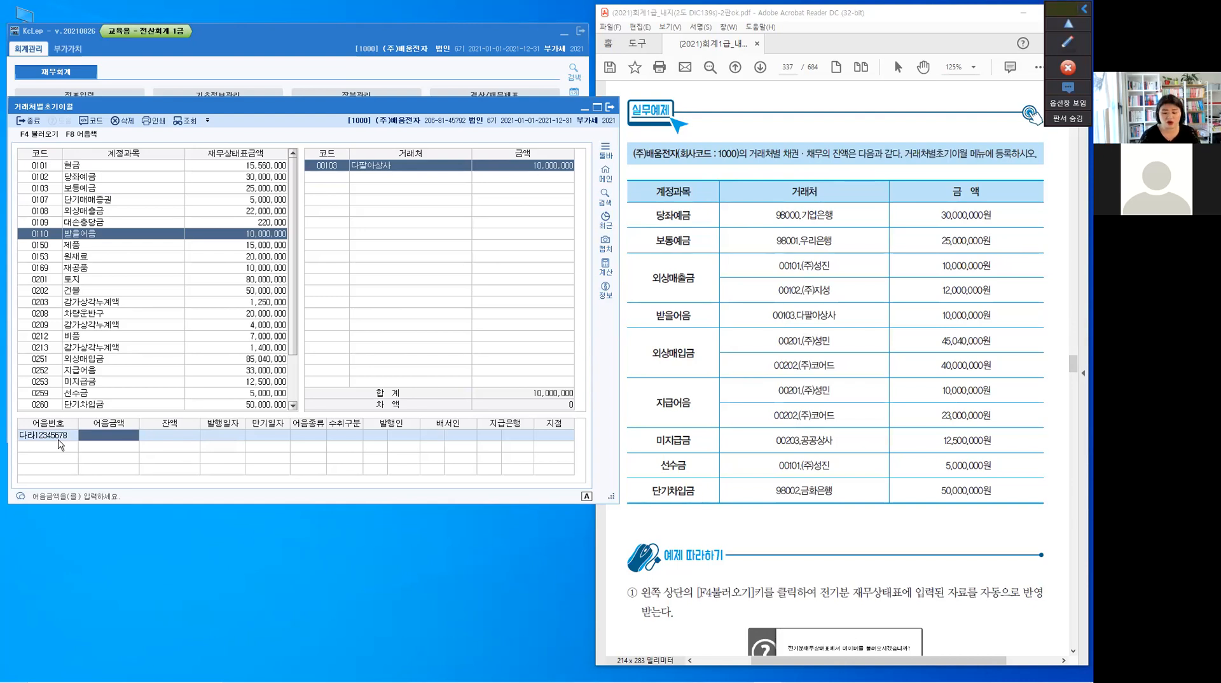
type("1")
type("0++")
key("Return")
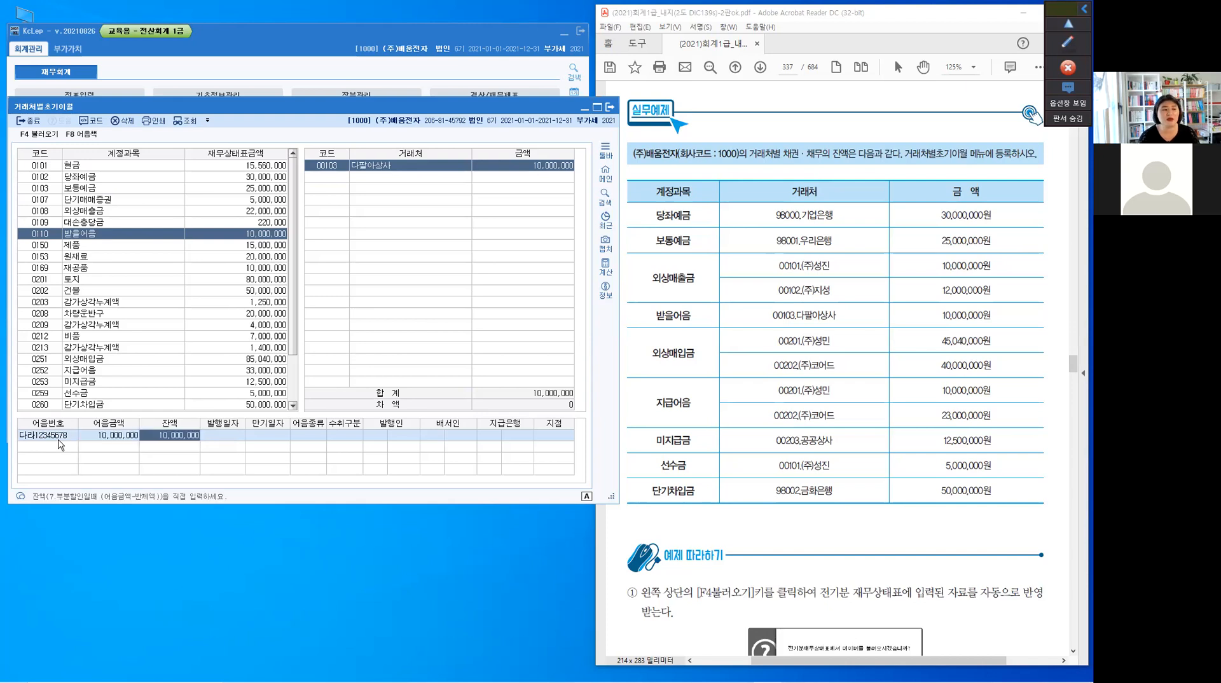
key("Return")
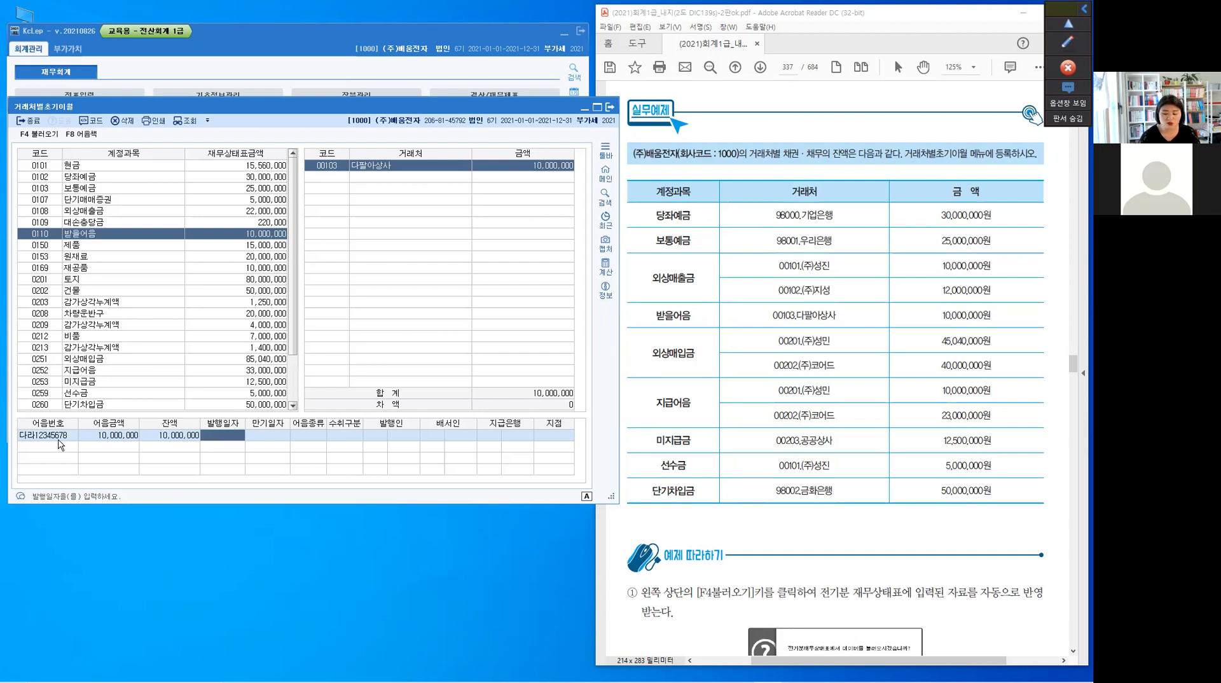
Set the note's 발행일자 to 2020-12-31, 만기일자 to 2021-02-25, 어음종류 to 약속어음 and 수취구분 to 자수
type("2020-")
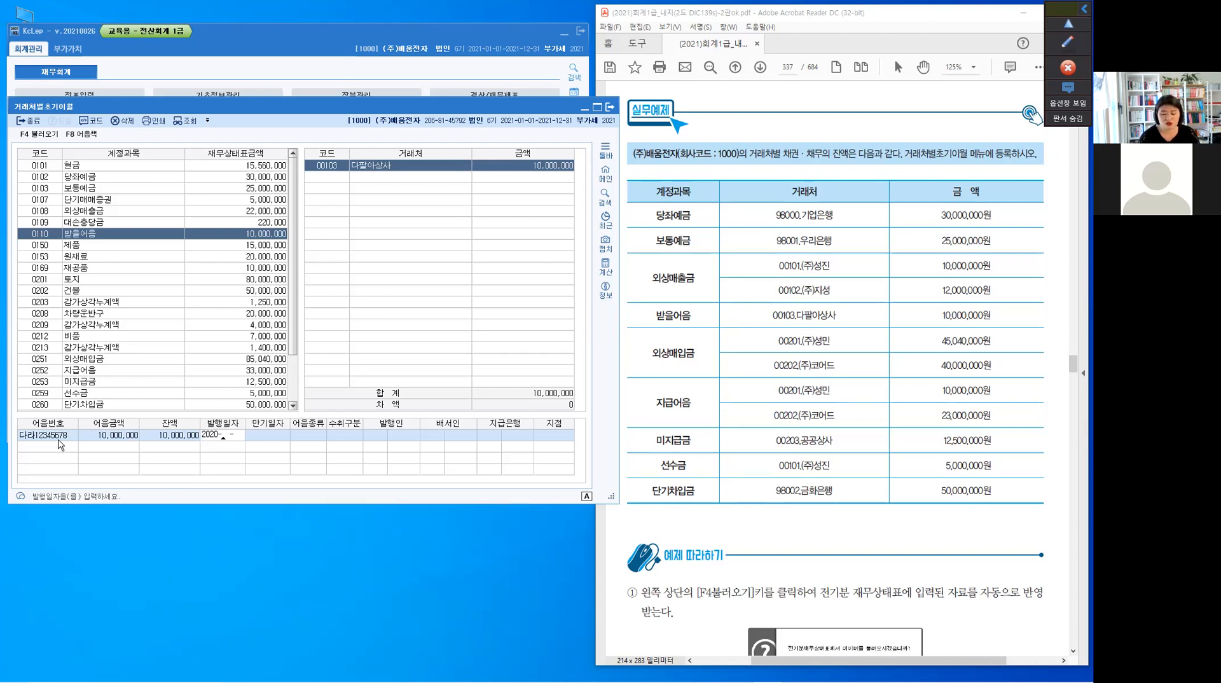
type("12-31")
key("Return")
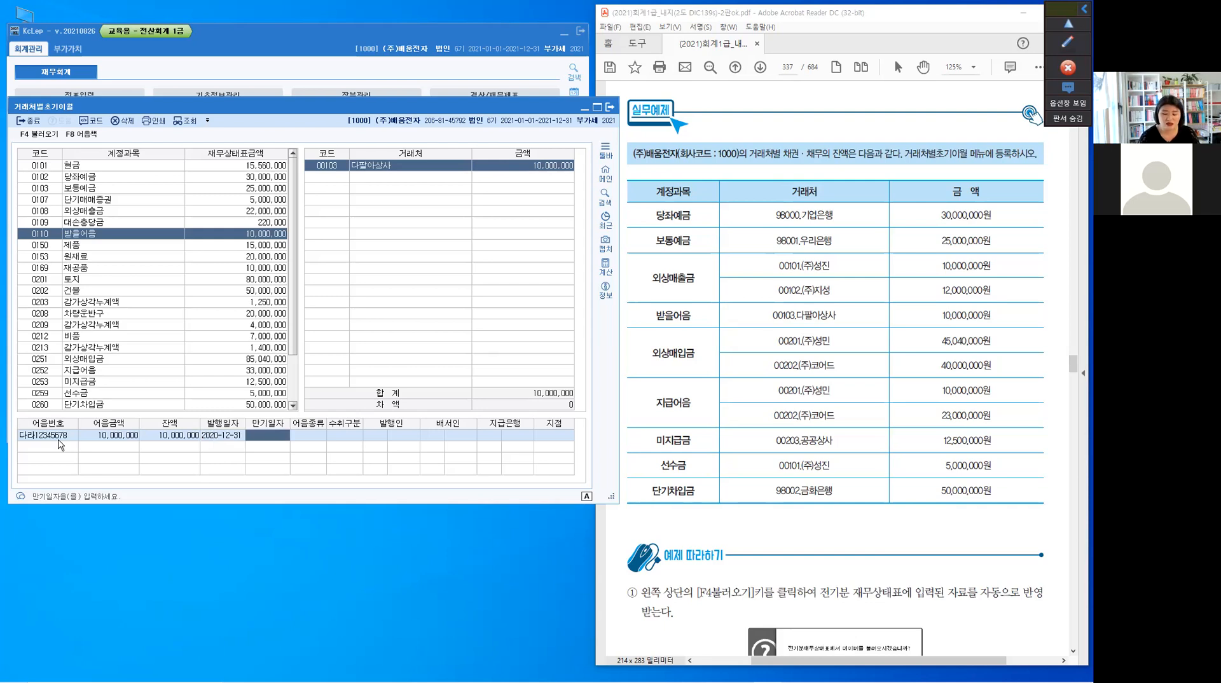
type("2021-  -")
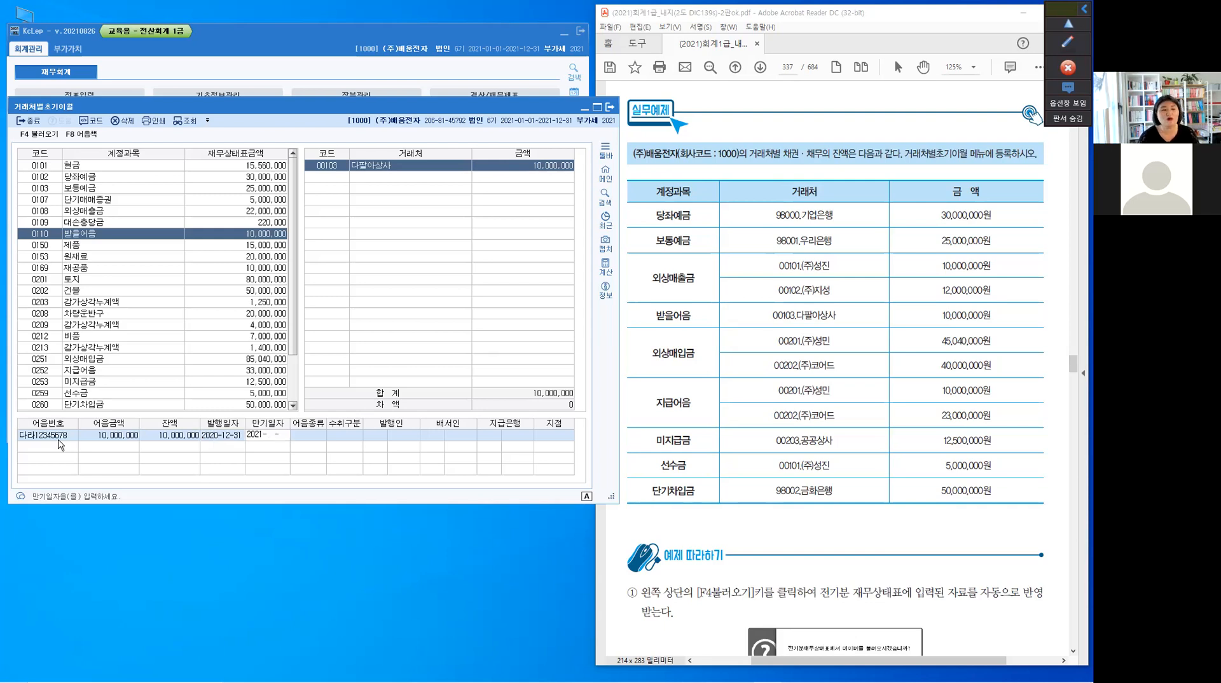
type("02-25")
key("Return")
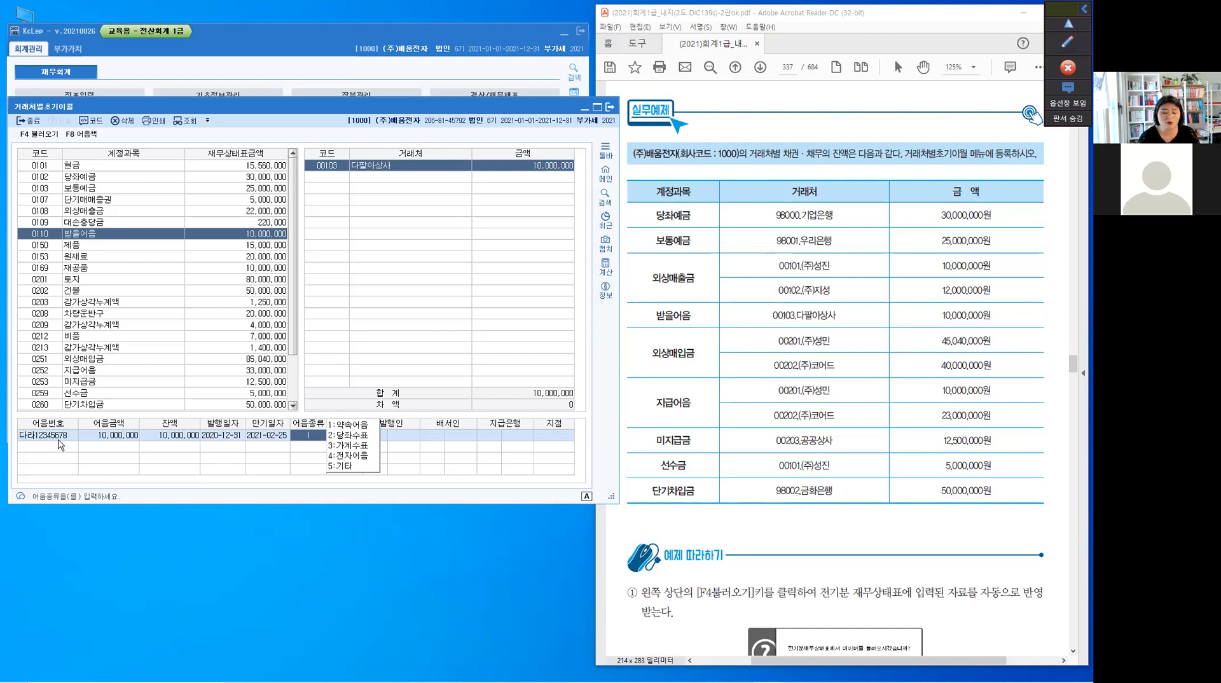
key("Return")
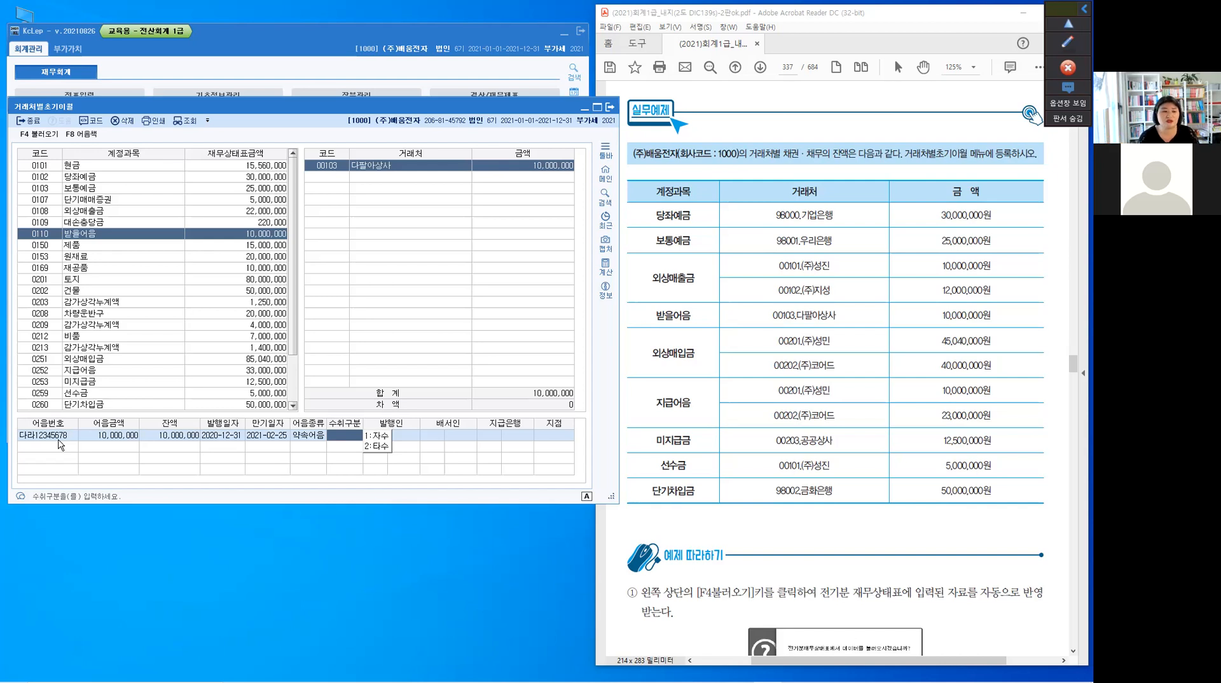
key("1")
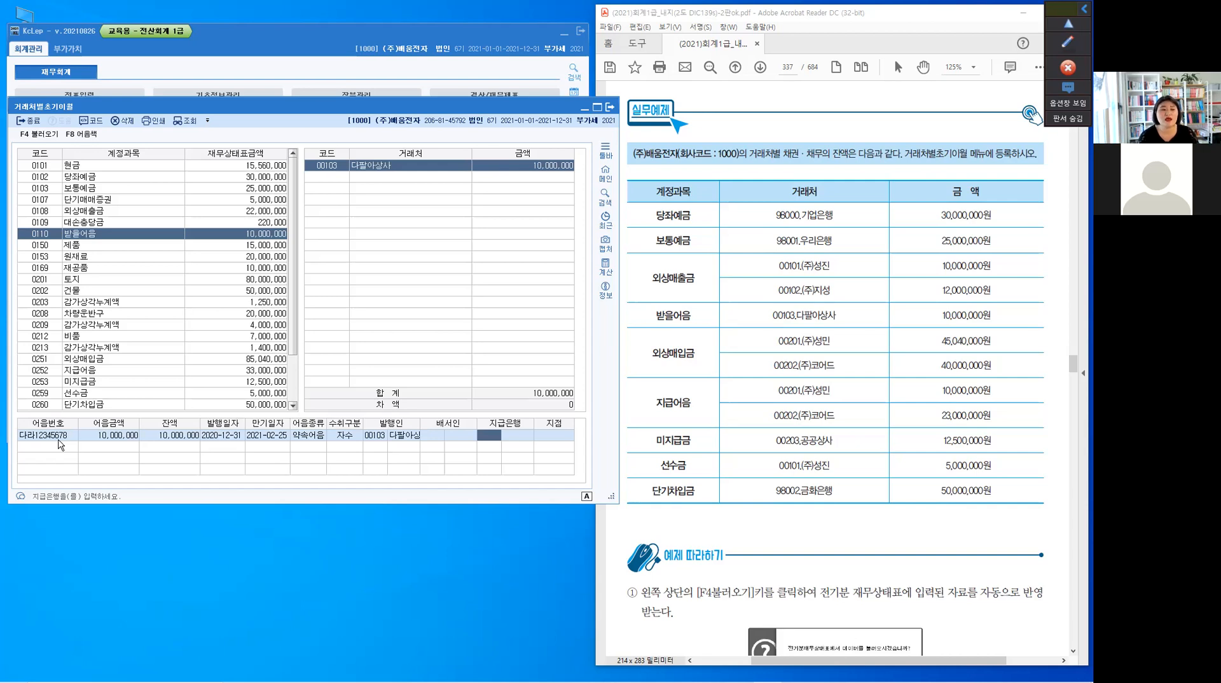
Set the note's 지급은행 to 98002 금화은행 and its 지점 to 성동
key("F2")
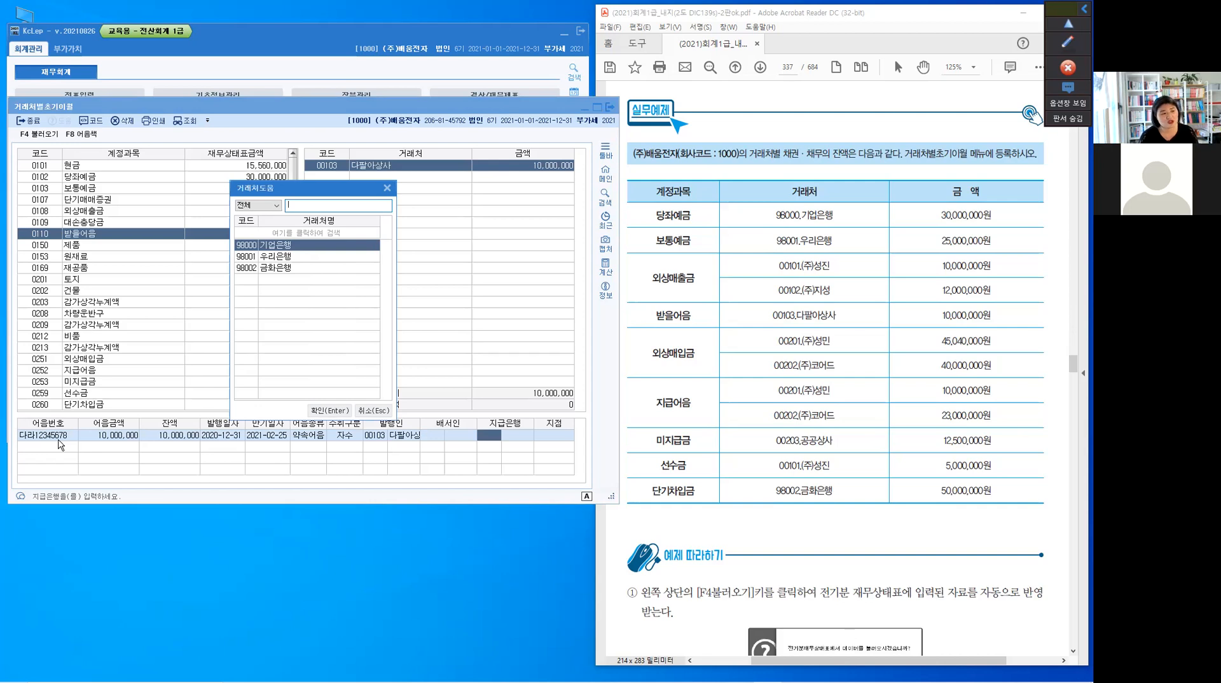
key("Down")
key("Down")
key("Return")
key("Return")
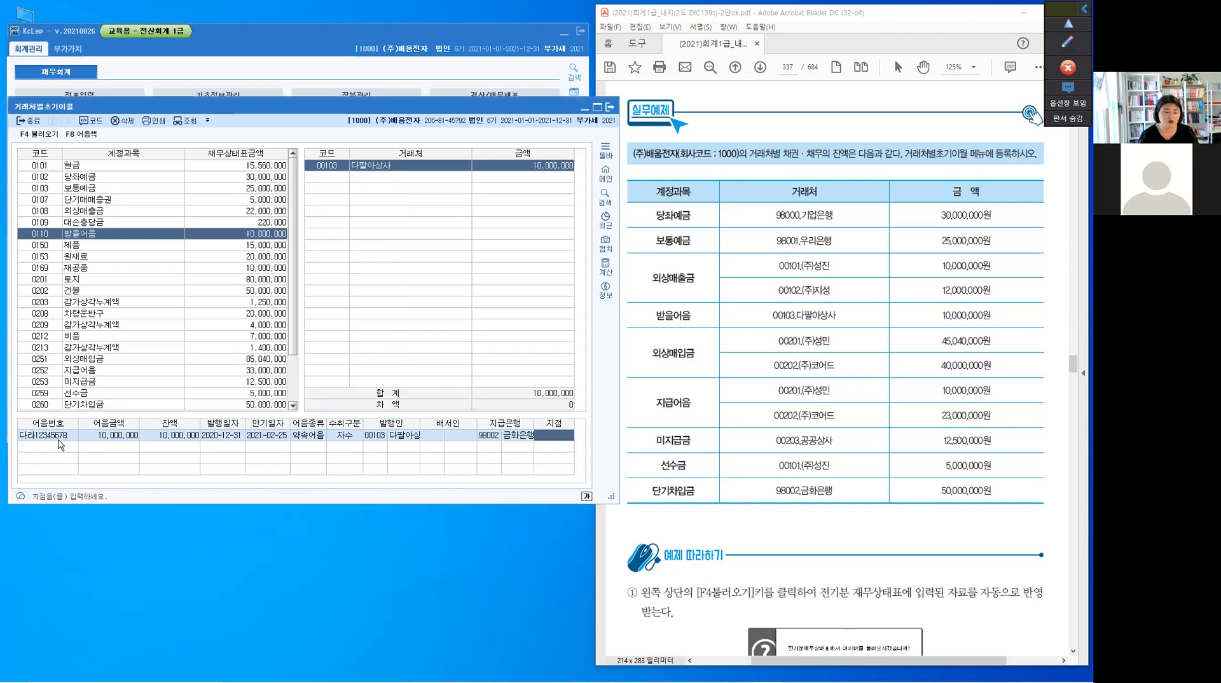
type("성")
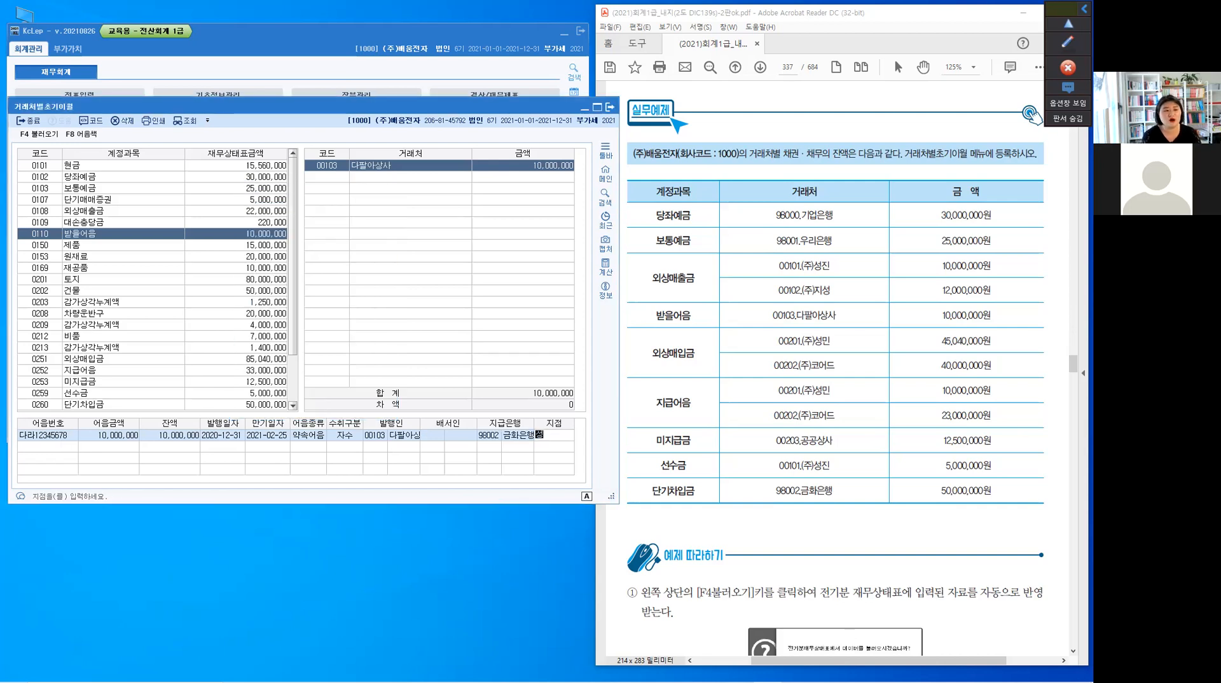
type("동")
key("Return")
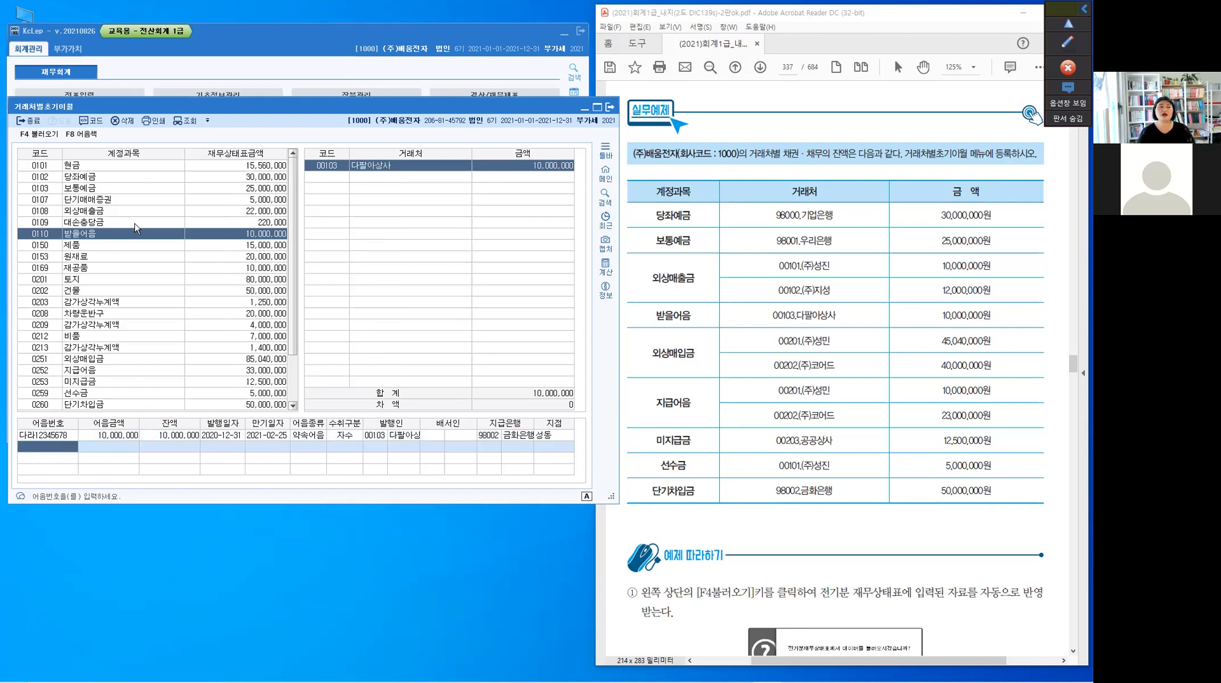
left_click(351, 443)
left_click(338, 171)
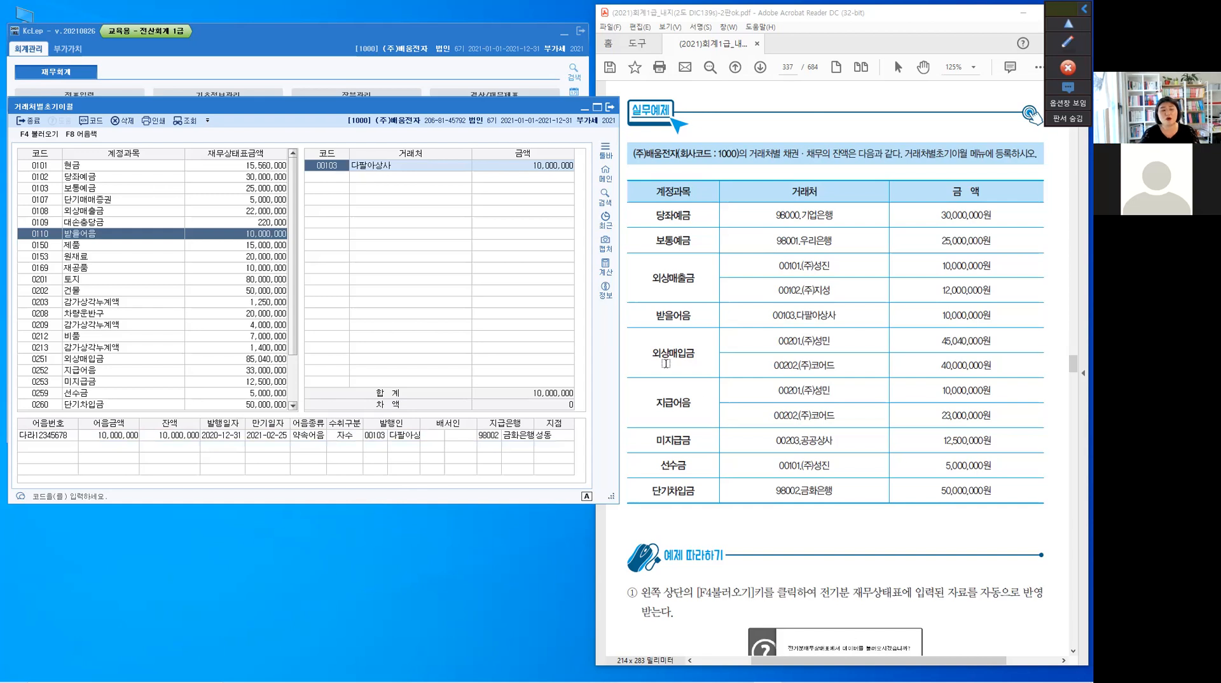
Register 00201 (주)성민 with an amount of 45,040,000 as the first 거래처 for 0251 외상매입금
left_click(49, 363)
left_click(49, 365)
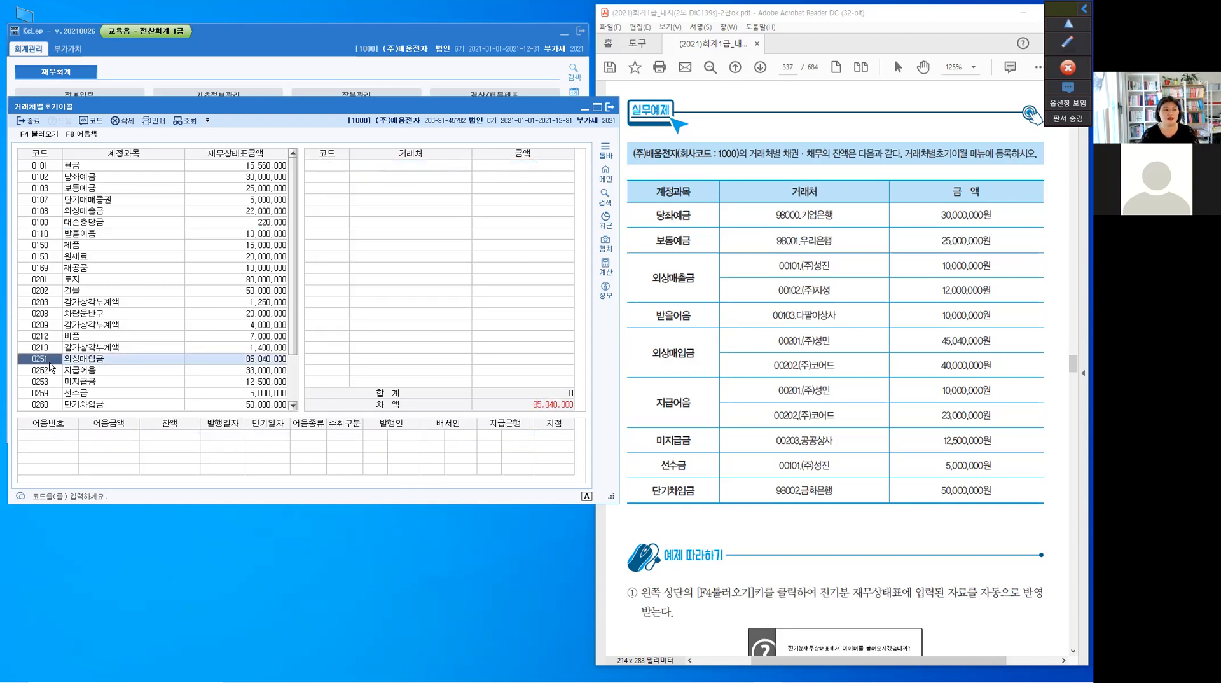
left_click(330, 166)
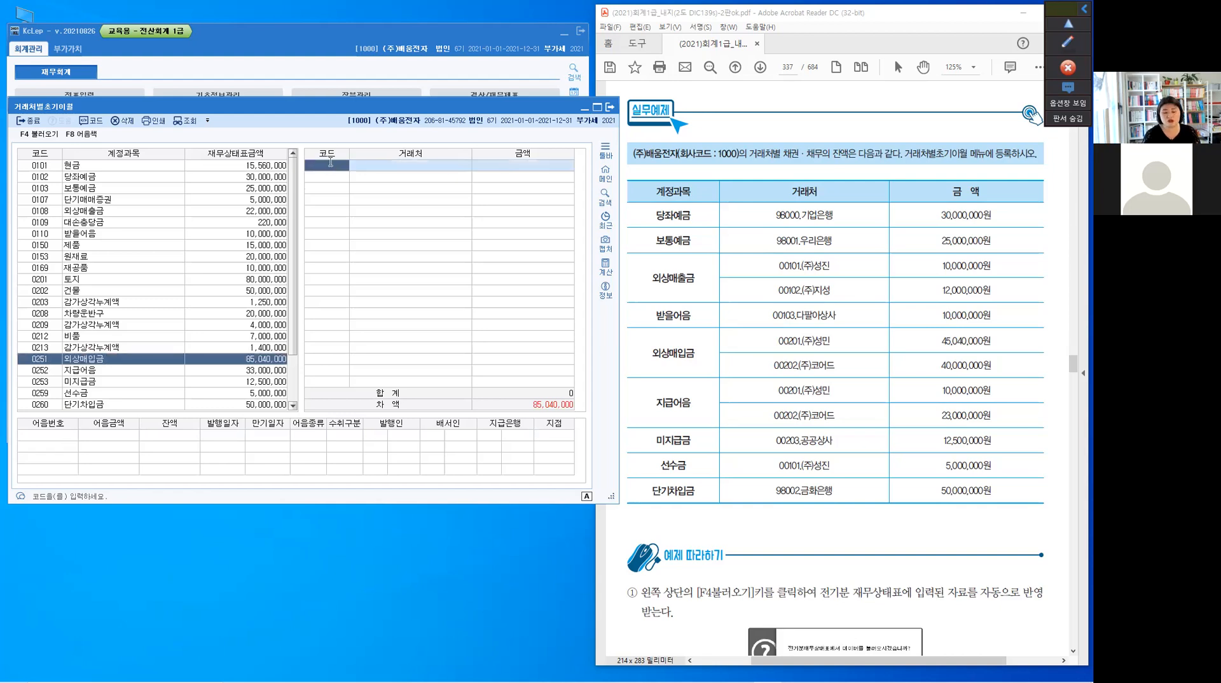
type("201")
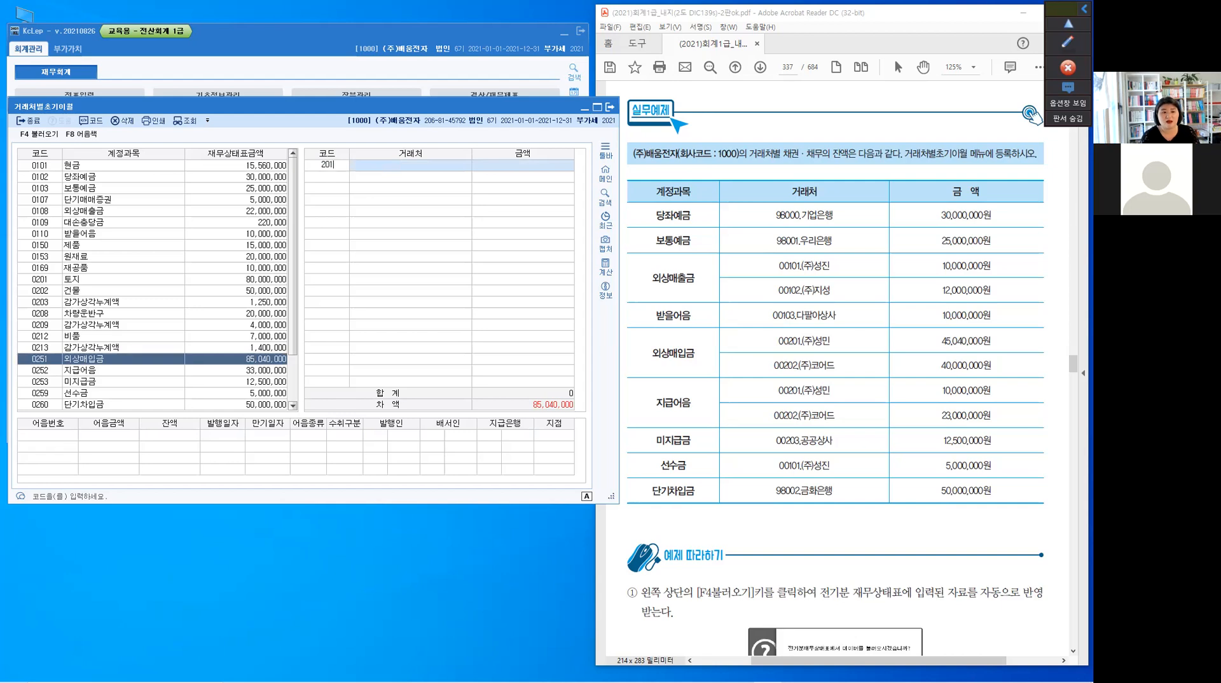
key("Return")
type("4")
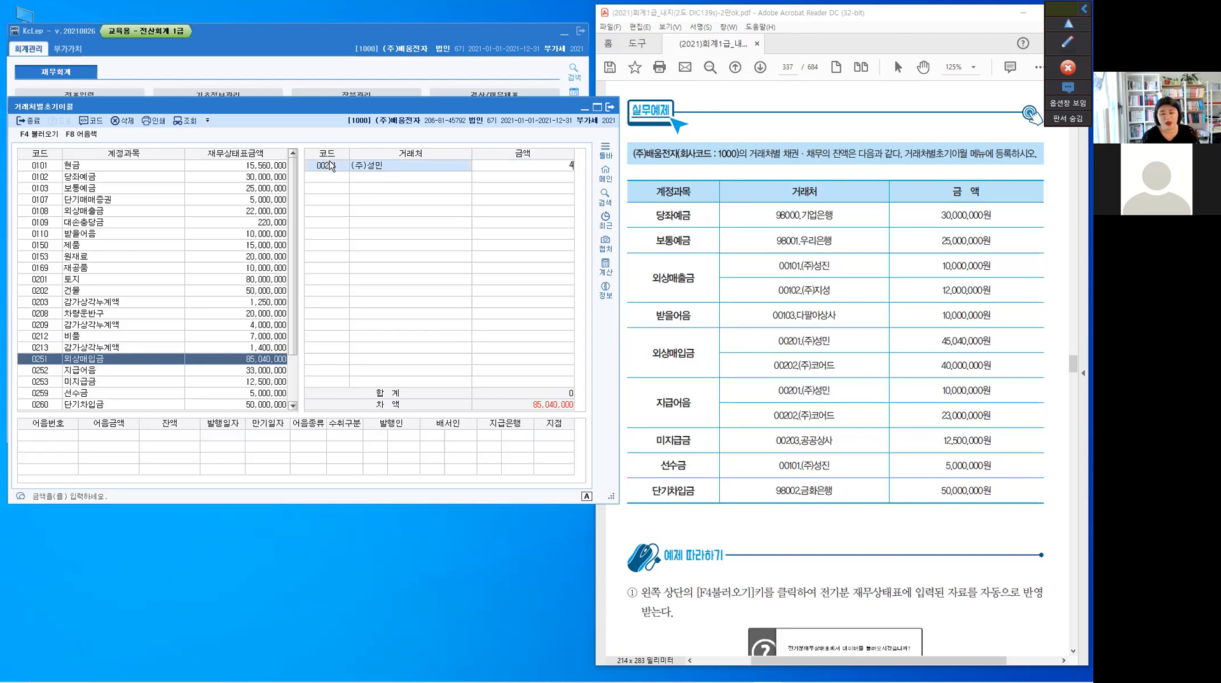
type("5,040,000")
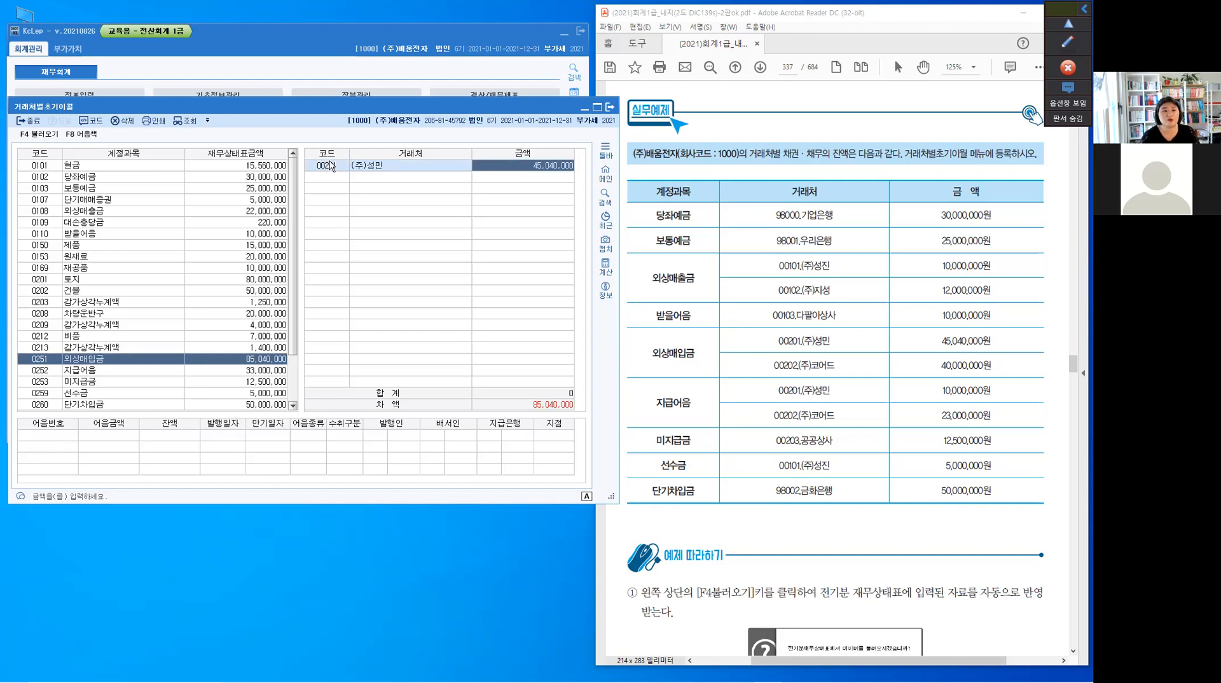
key("Return")
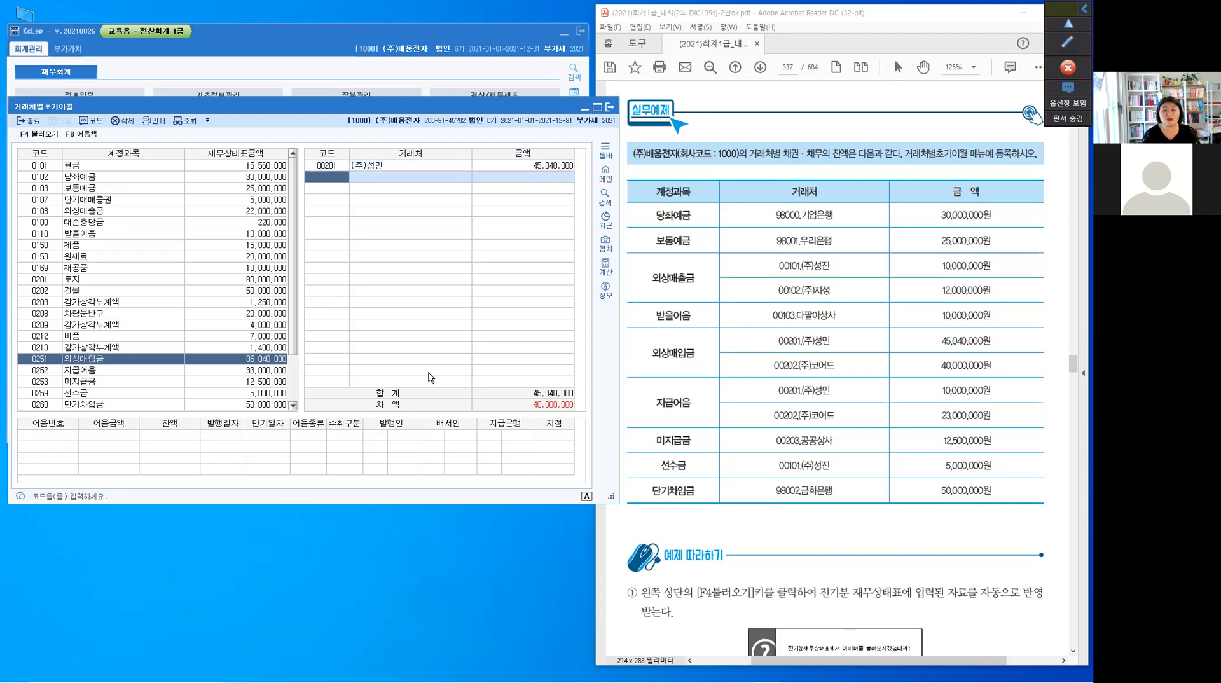
Add 00202 (주)코어드 with an amount of 40,000,000 as the second 거래처 for 외상매입금
type("00202")
key("Return")
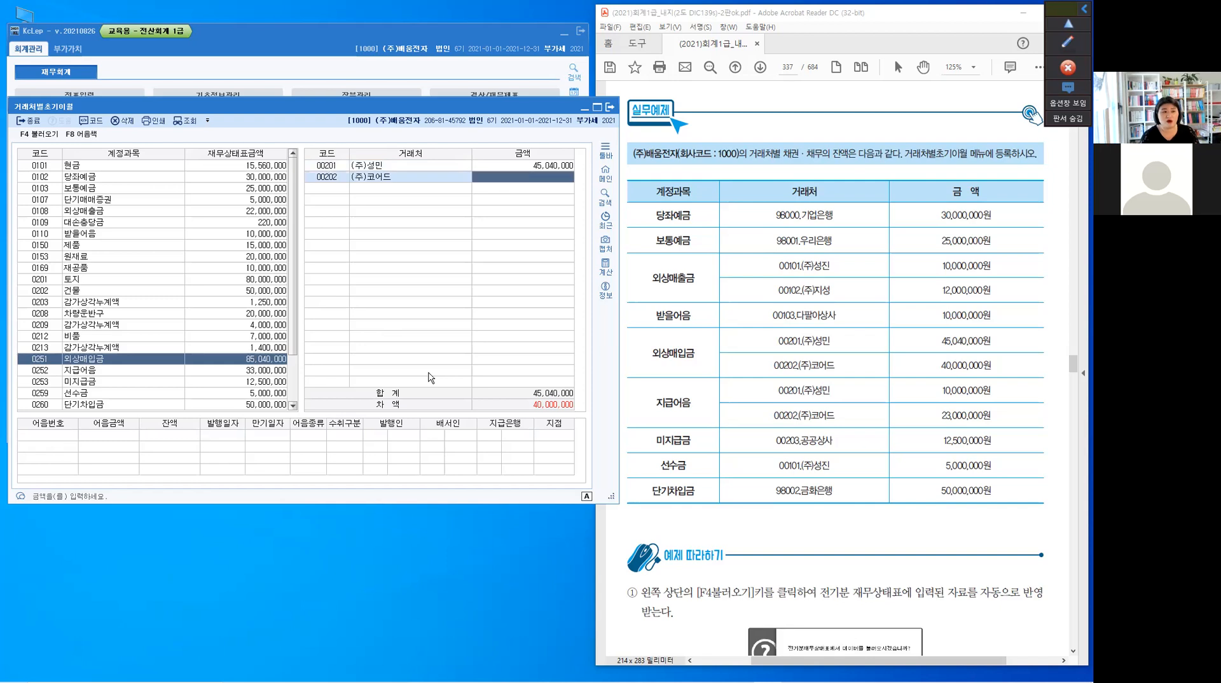
type("40")
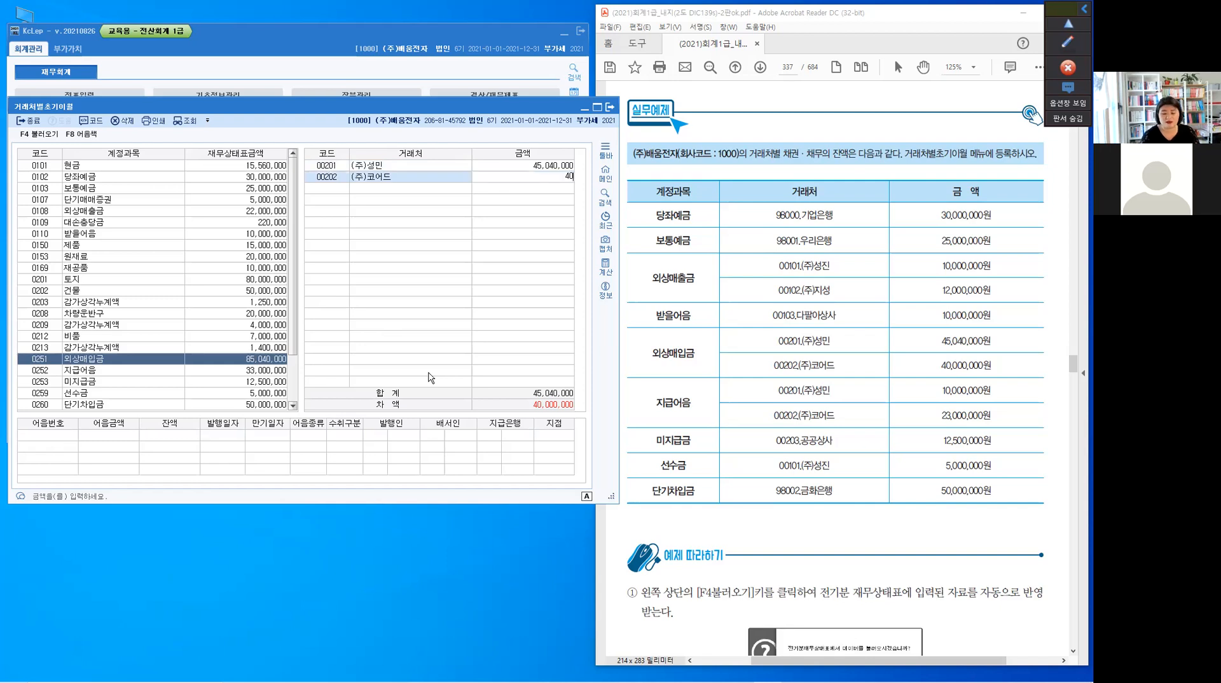
type(",000,000")
key("Return")
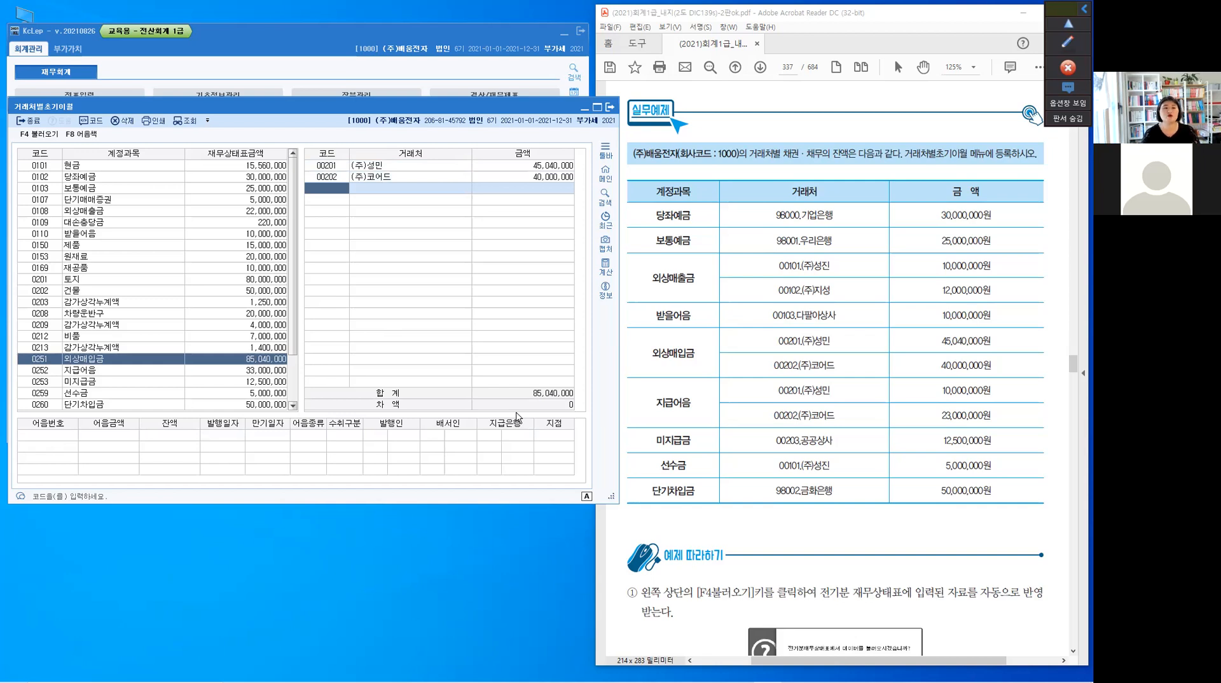
Register 00201 (주)성민 with an amount of 10,000,000 as the first 거래처 for 0252 지급어음
left_click(50, 374)
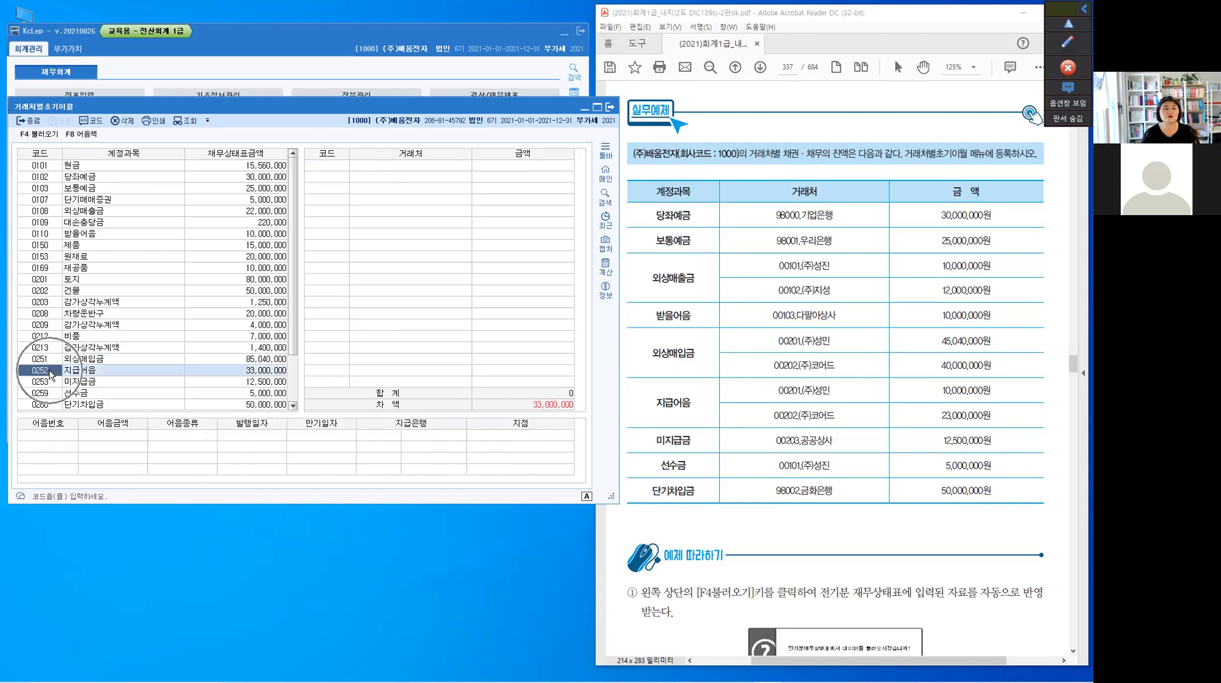
left_click(337, 165)
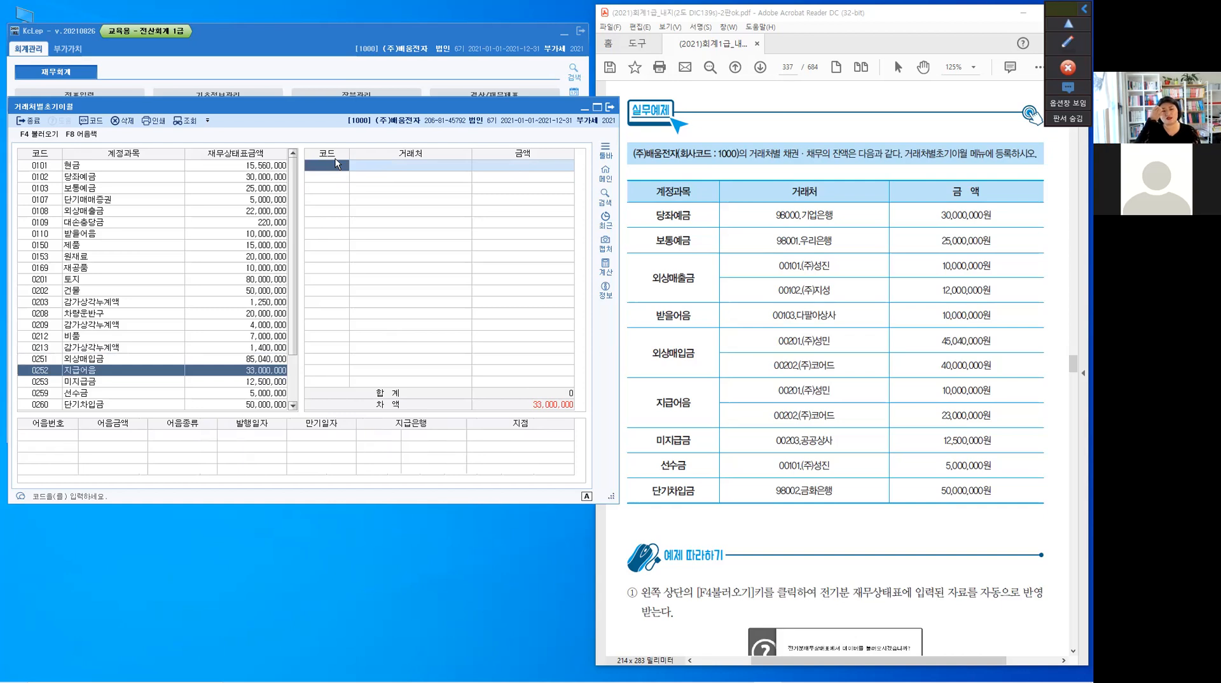
type("00201")
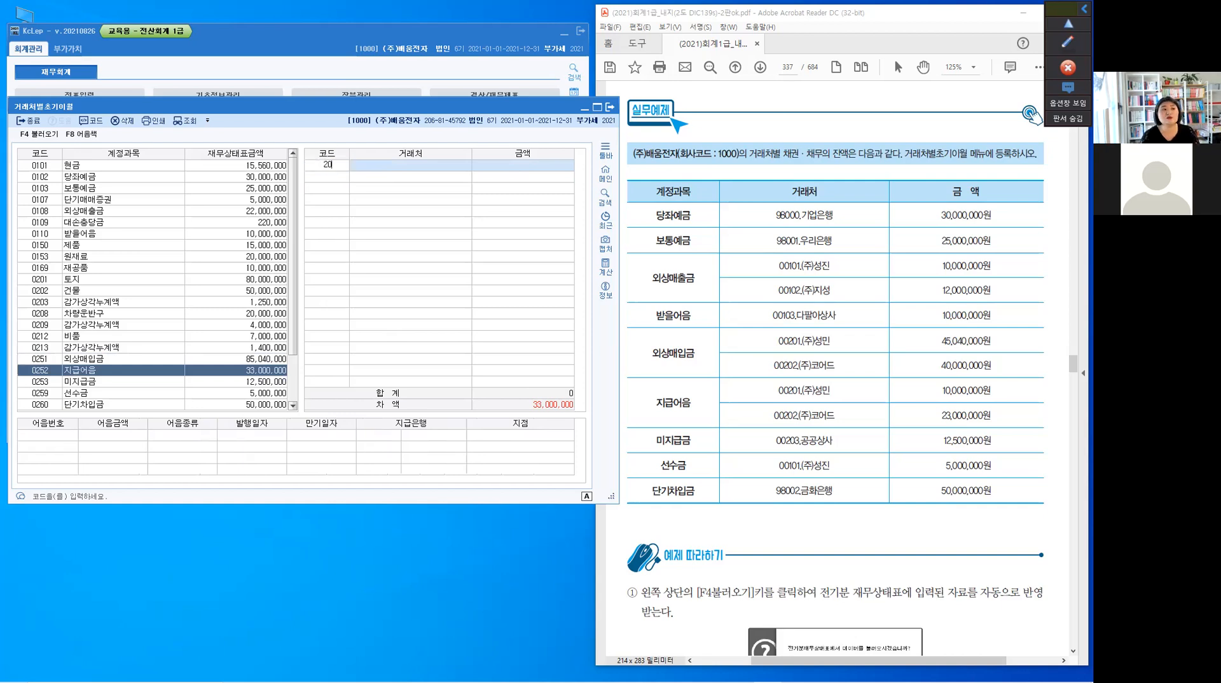
key("Return")
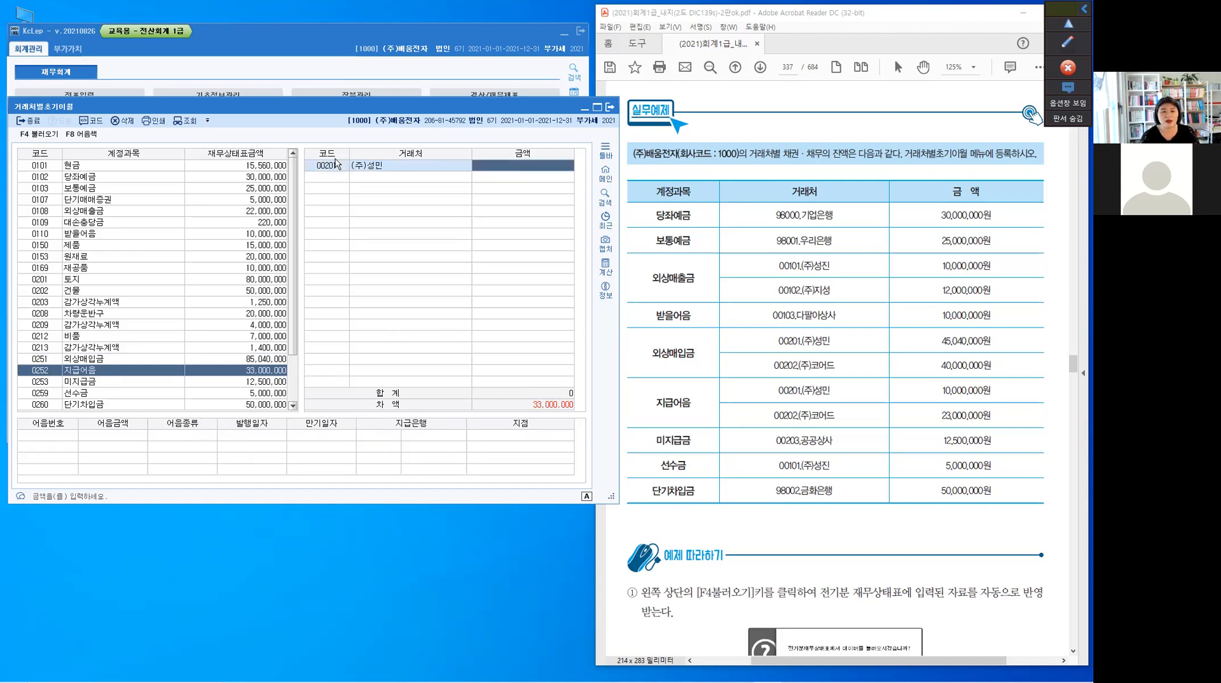
type("10,000,000")
key("Return")
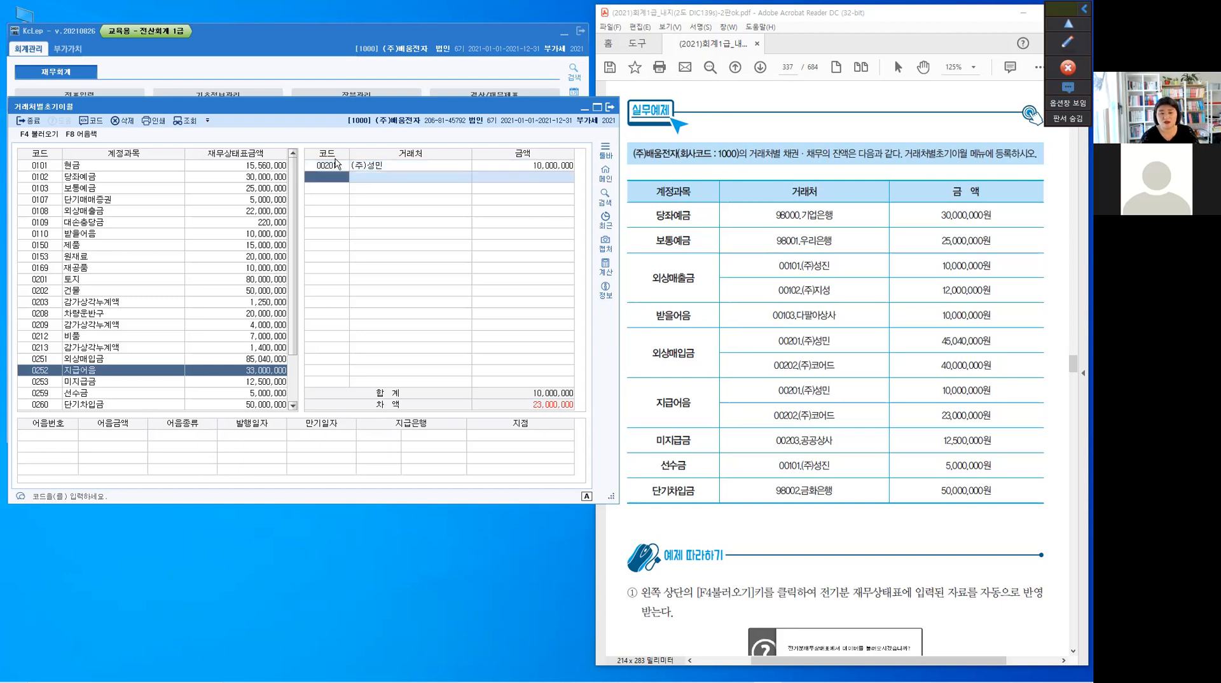
Add 00202 (주)코어드 with an amount of 23,000,000 as the second 거래처 for 지급어음
type("202")
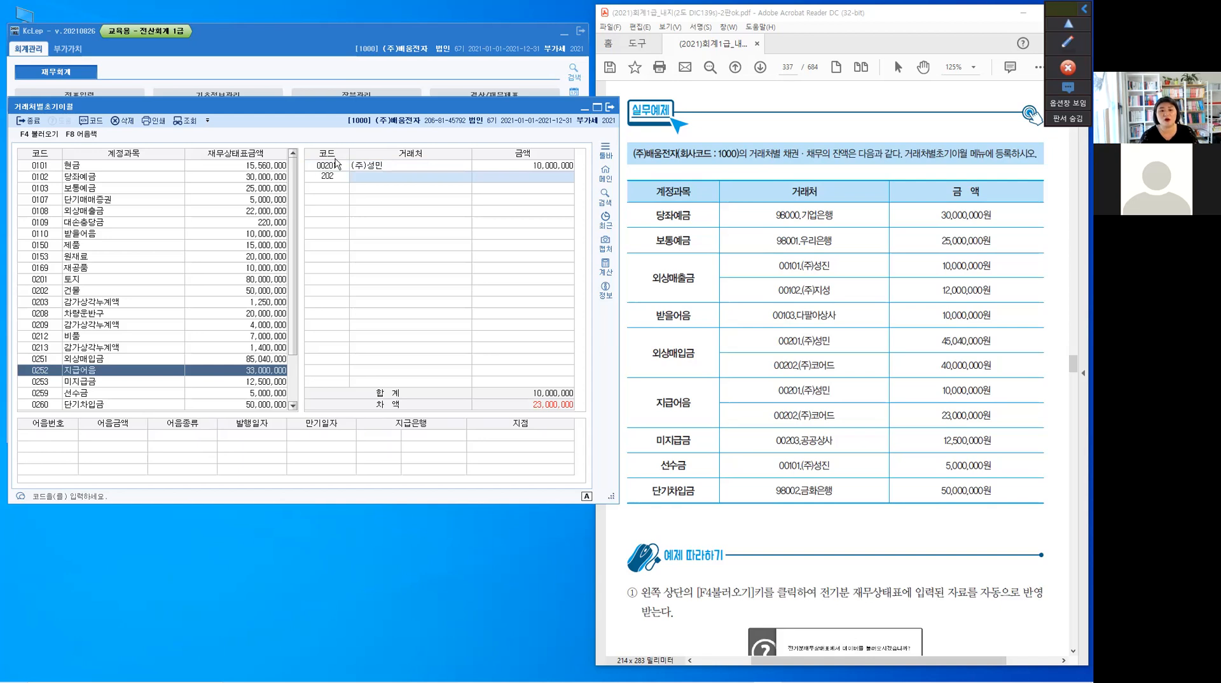
key("Return")
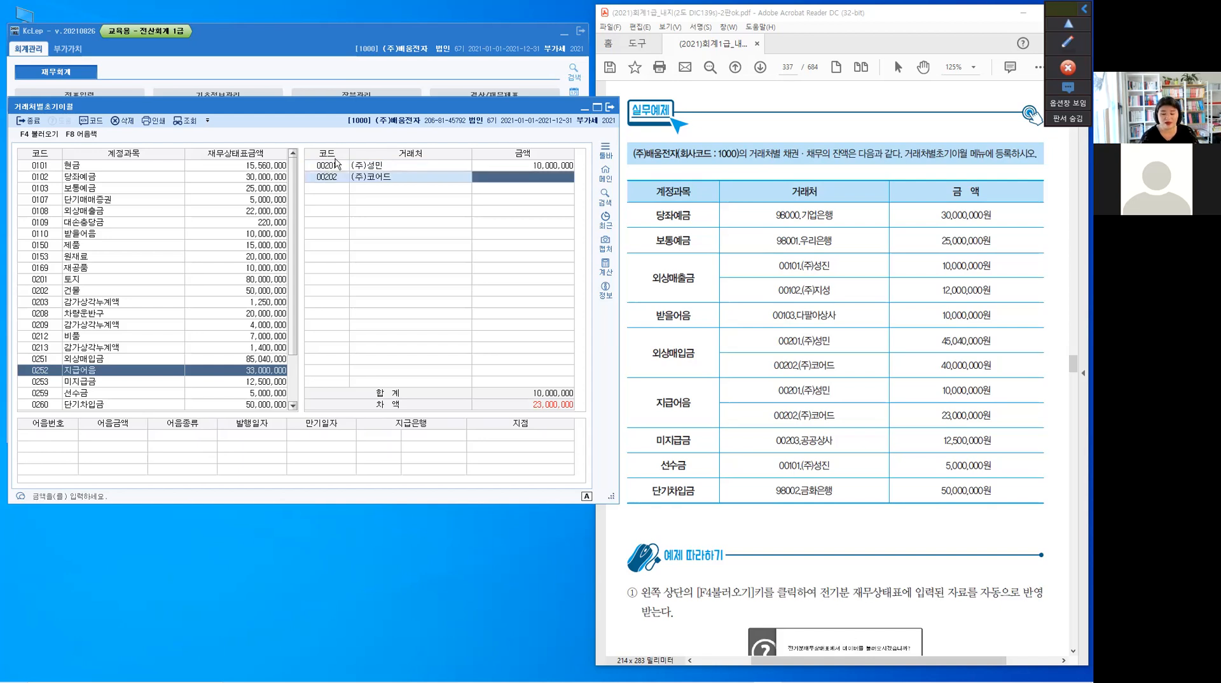
type("23000000")
key("Return")
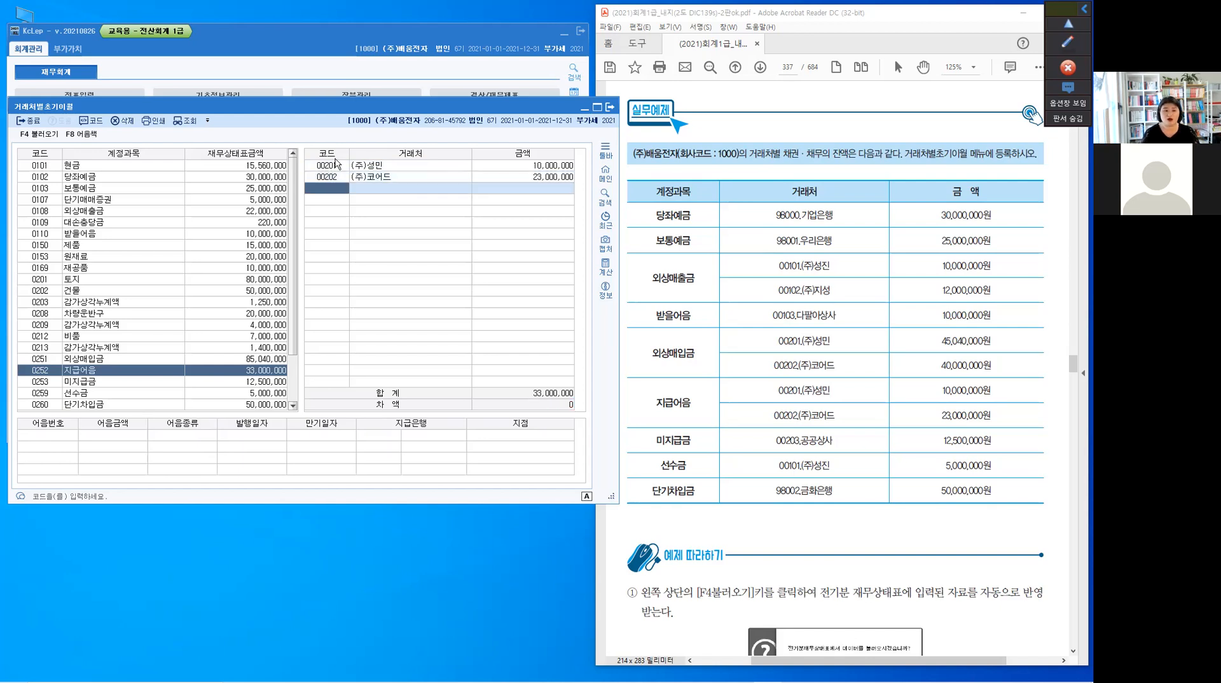
Register 00203 공공상사 with an amount of 12,500,000 as the 거래처 for 0253 미지급금
left_click(41, 382)
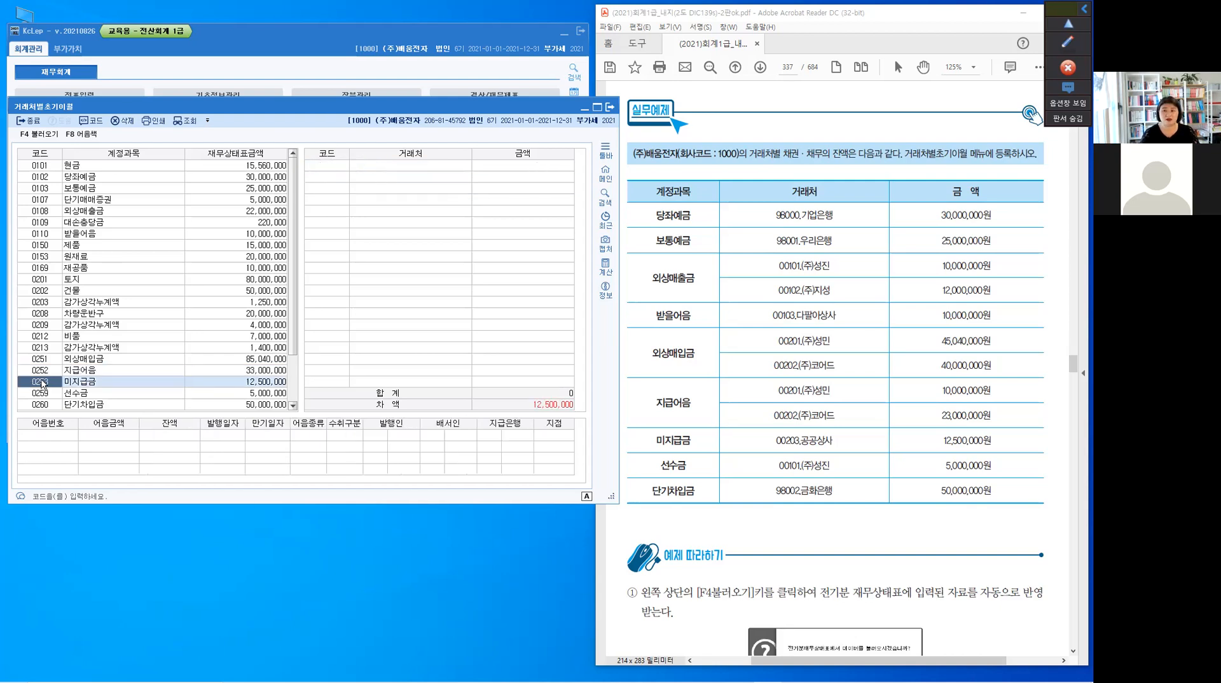
left_click(335, 169)
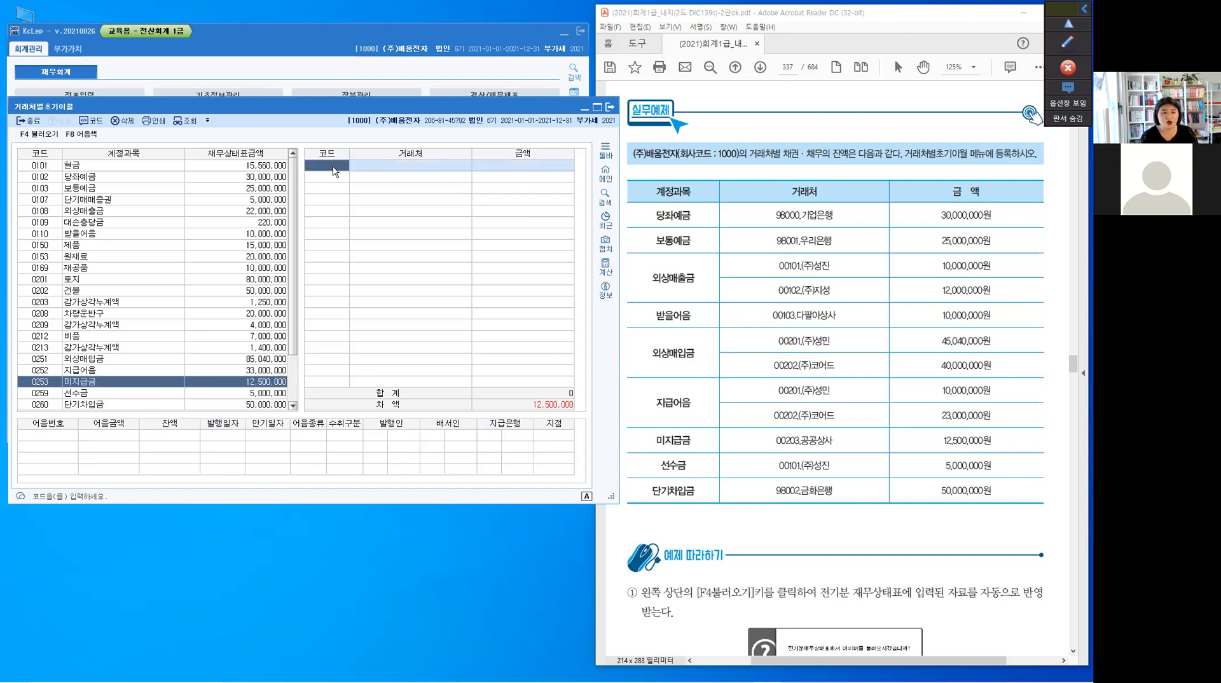
type("203")
key("Return")
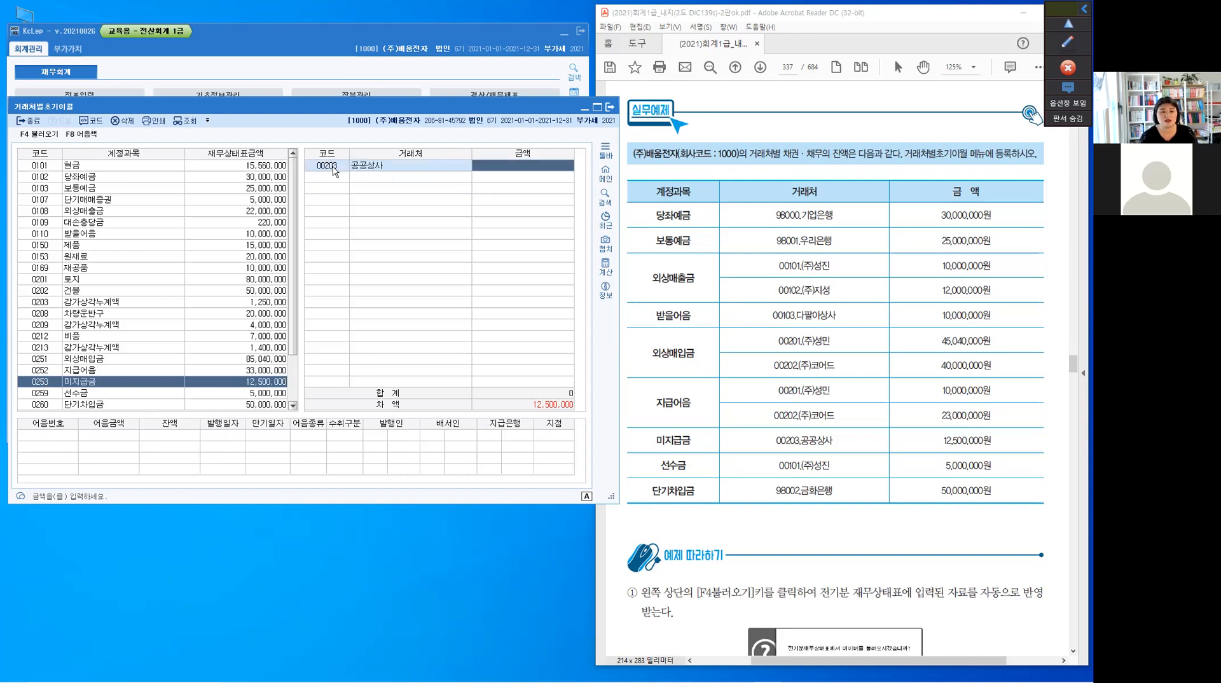
type("12,500")
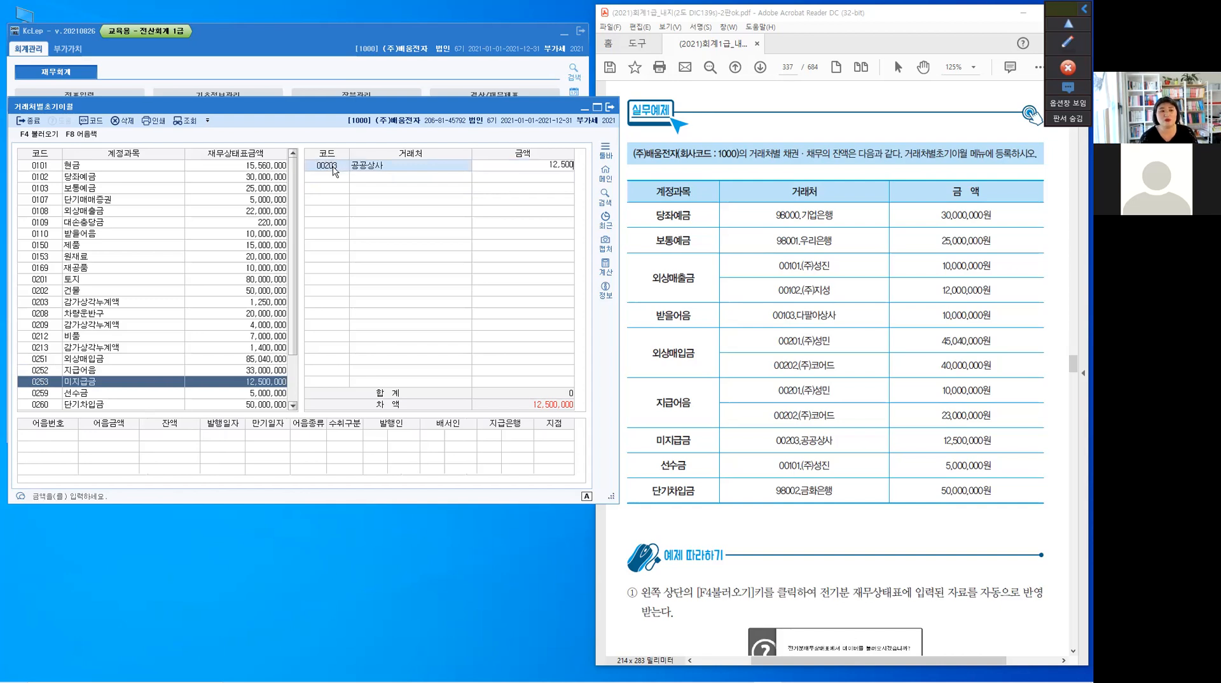
type(",000")
key("Return")
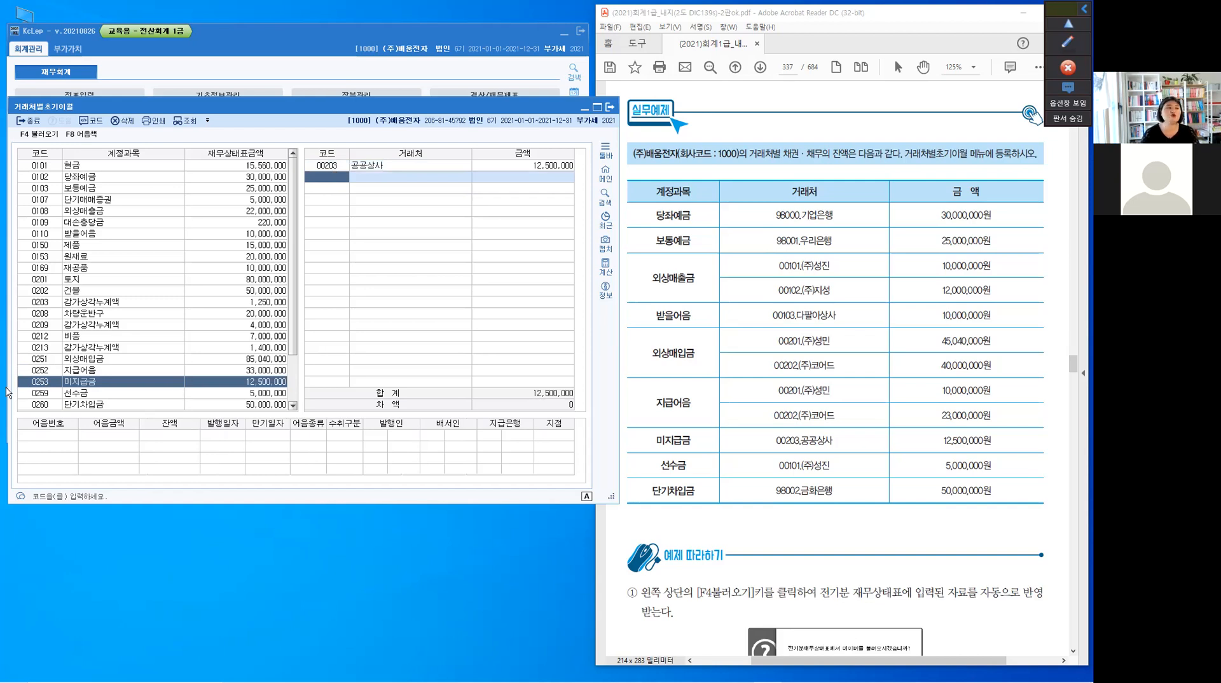
Register 00101 (주)성진 with an amount of 5,000,000 as the 거래처 for 0259 선수금
left_click(42, 397)
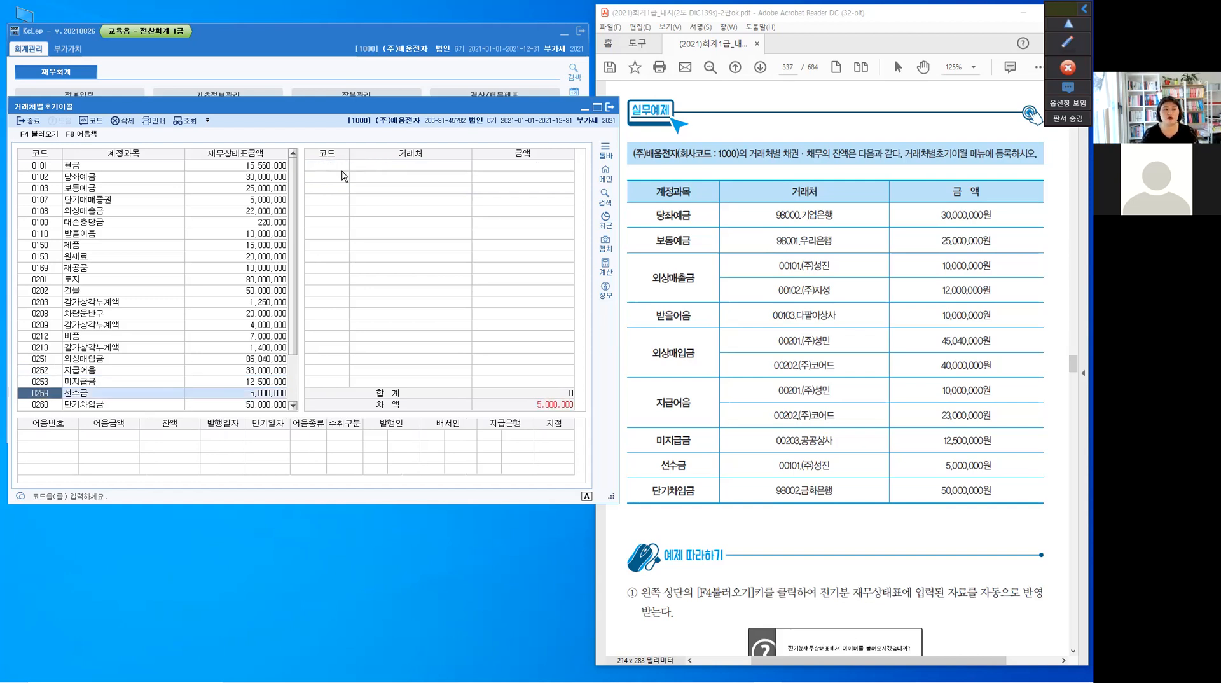
left_click(344, 170)
type("101")
key("Return")
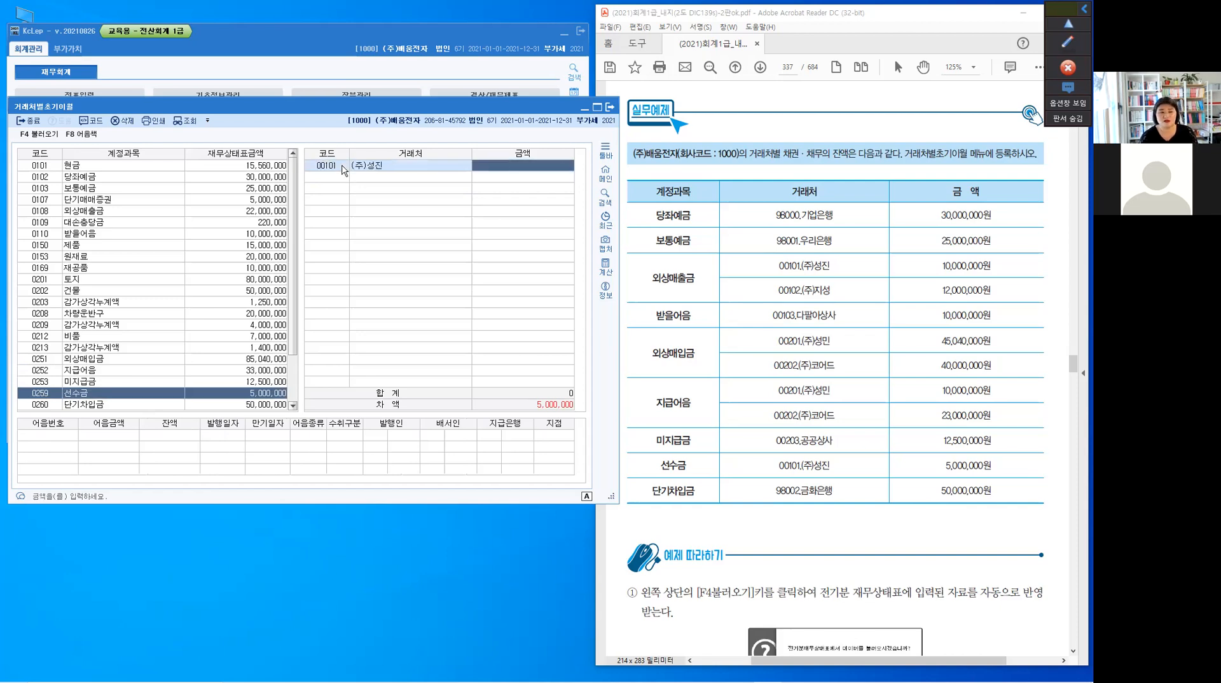
type("5000000")
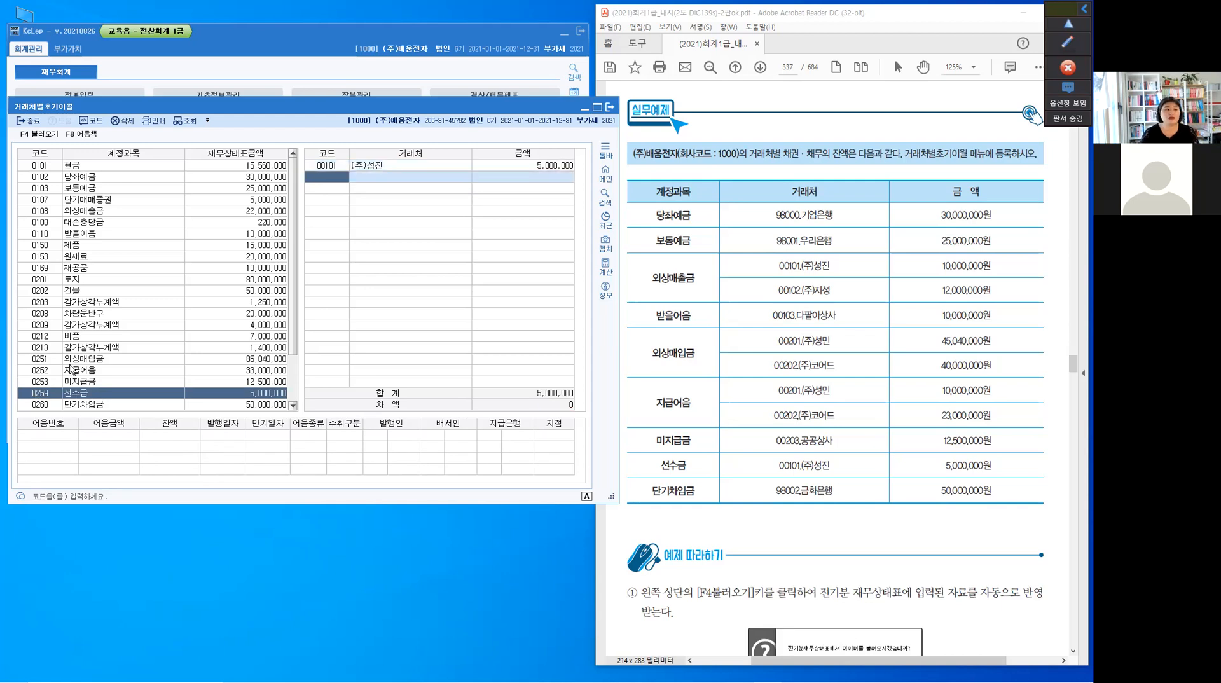
Register 98002 금화은행 with an amount of 50,000,000 as the 거래처 for 0260 단기차입금
scroll(43, 353, "down", 2)
left_click(44, 348)
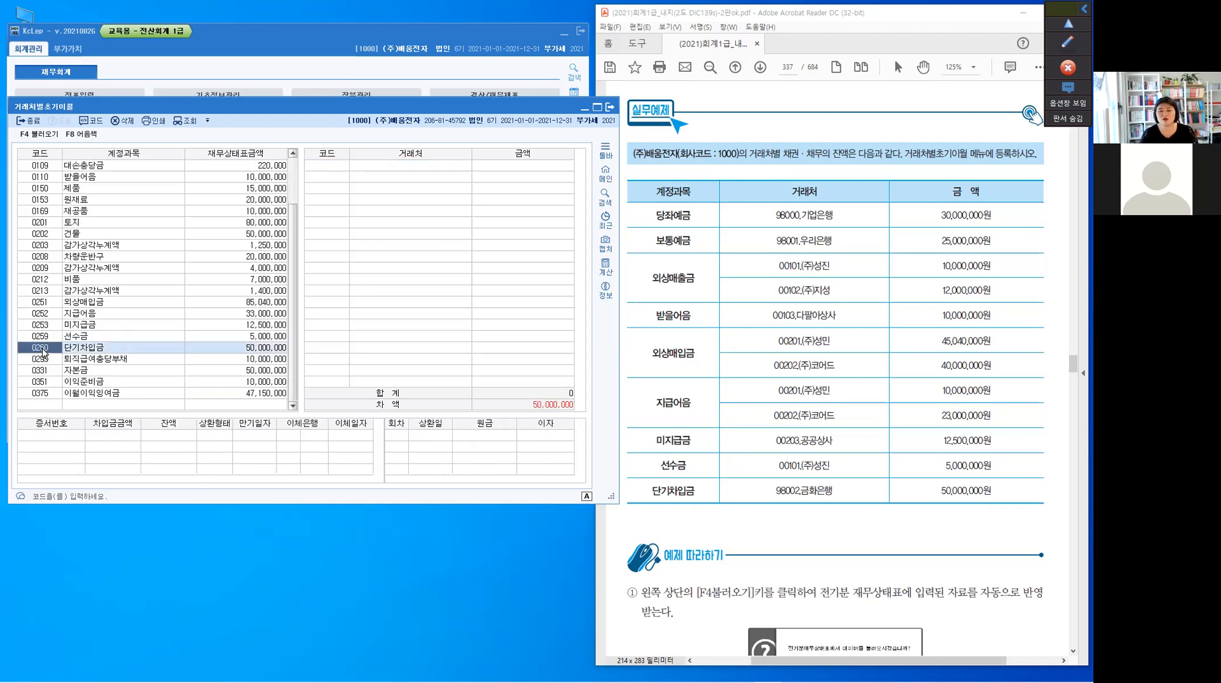
left_click(342, 176)
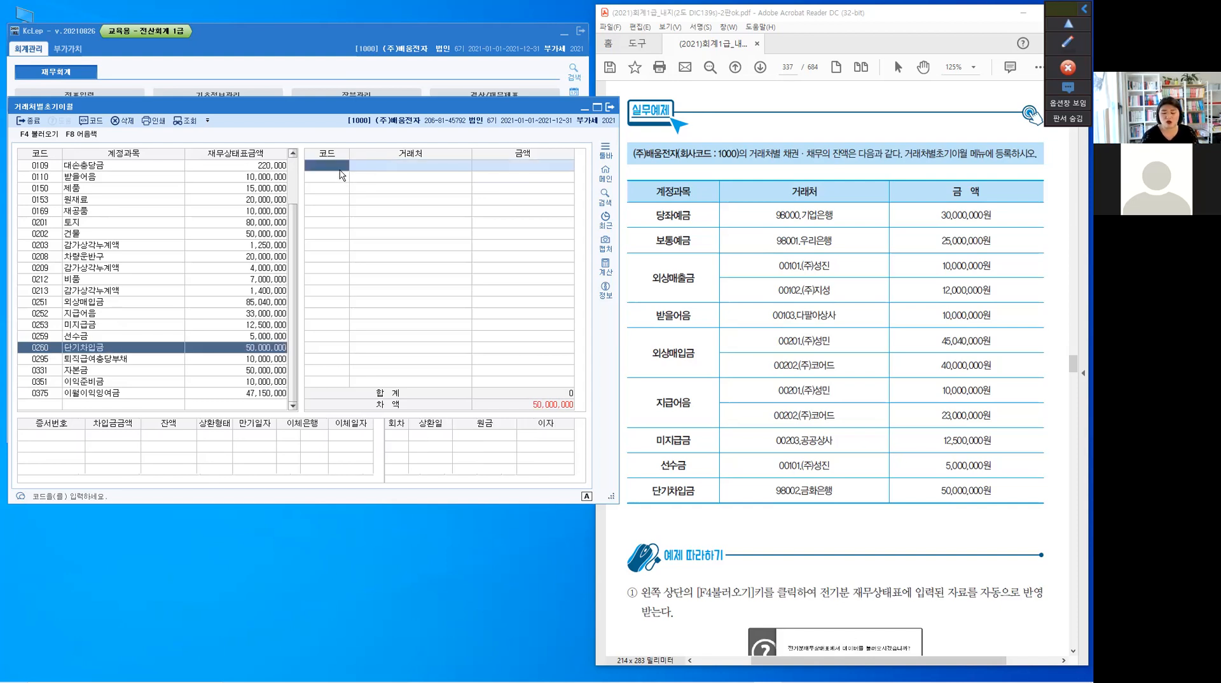
type("98002")
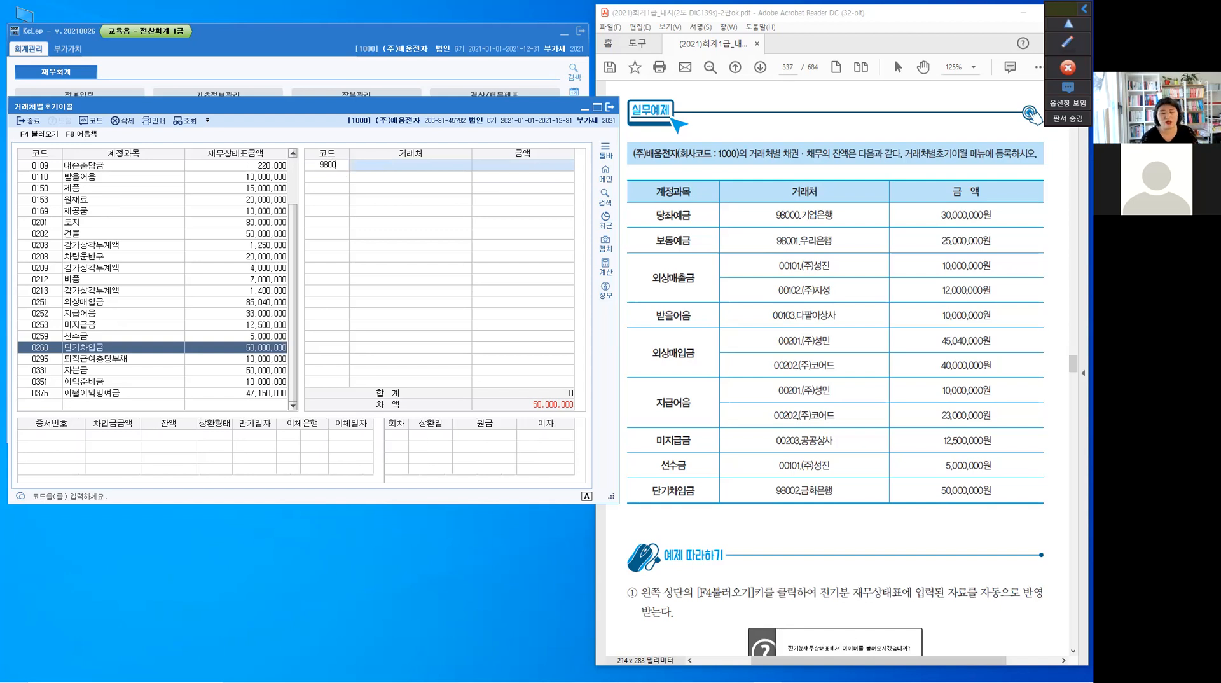
key("Return")
type("5")
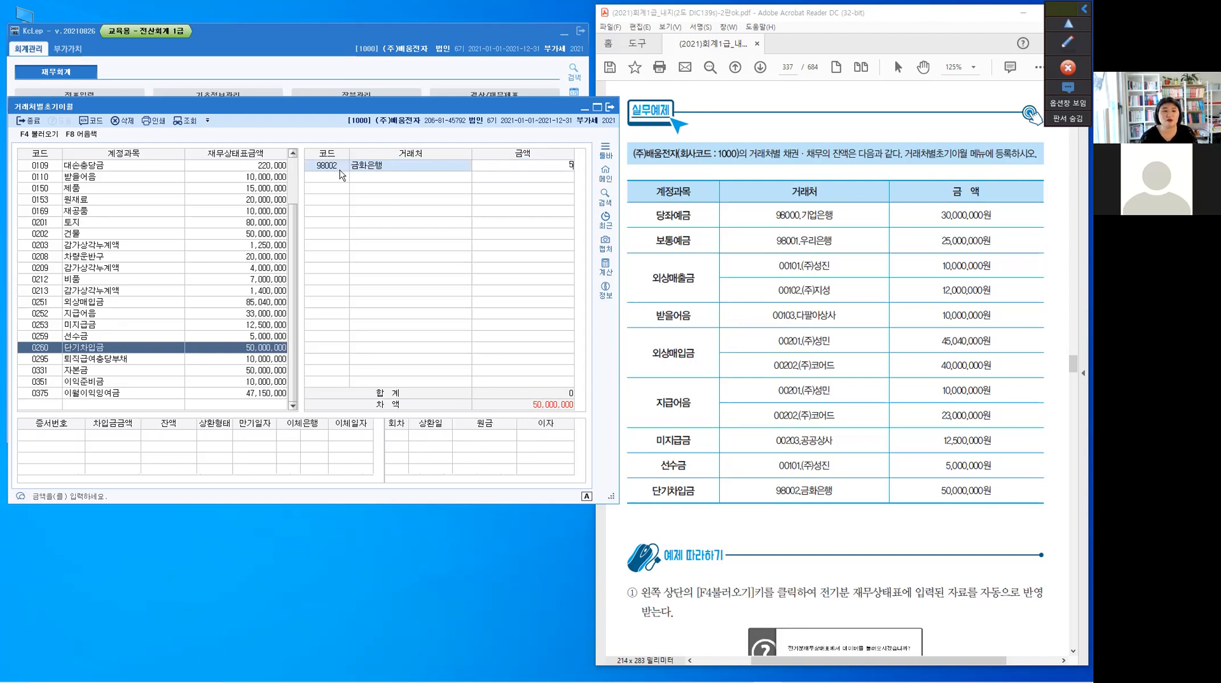
type("0,000,000")
key("Return")
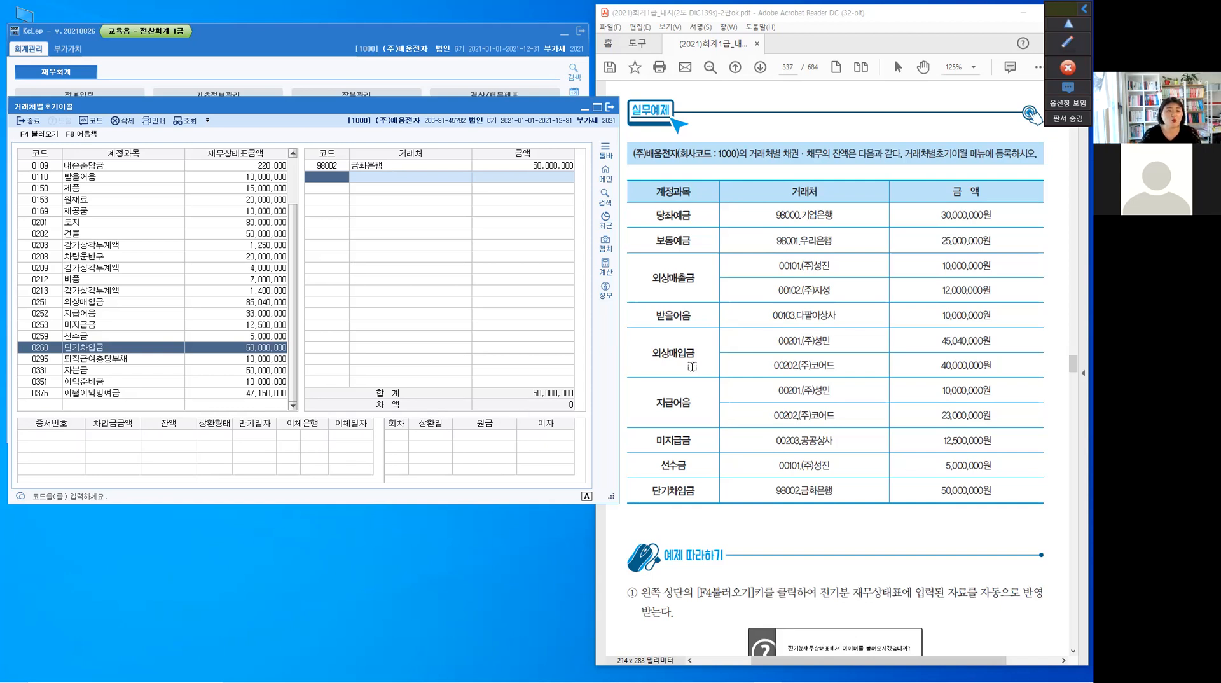
Try to overwrite the 거래처 codes for 0251 외상매입금, entering 202 in the (주)성민 row
left_click(44, 303)
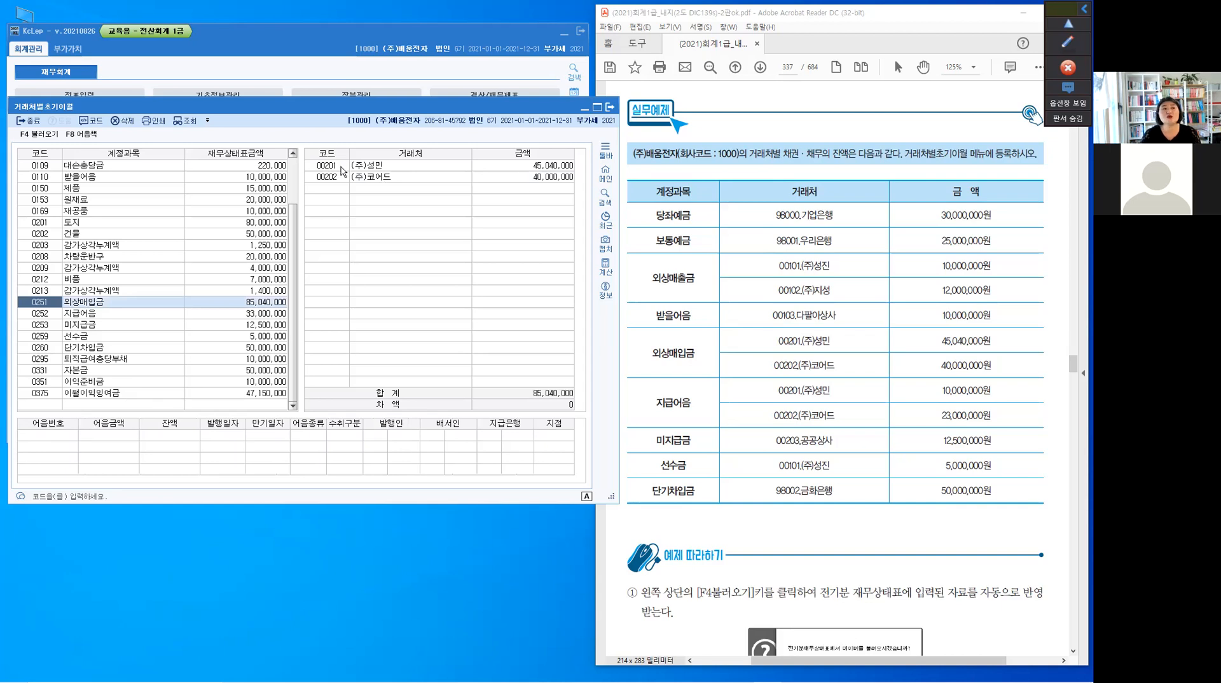
left_click(372, 225)
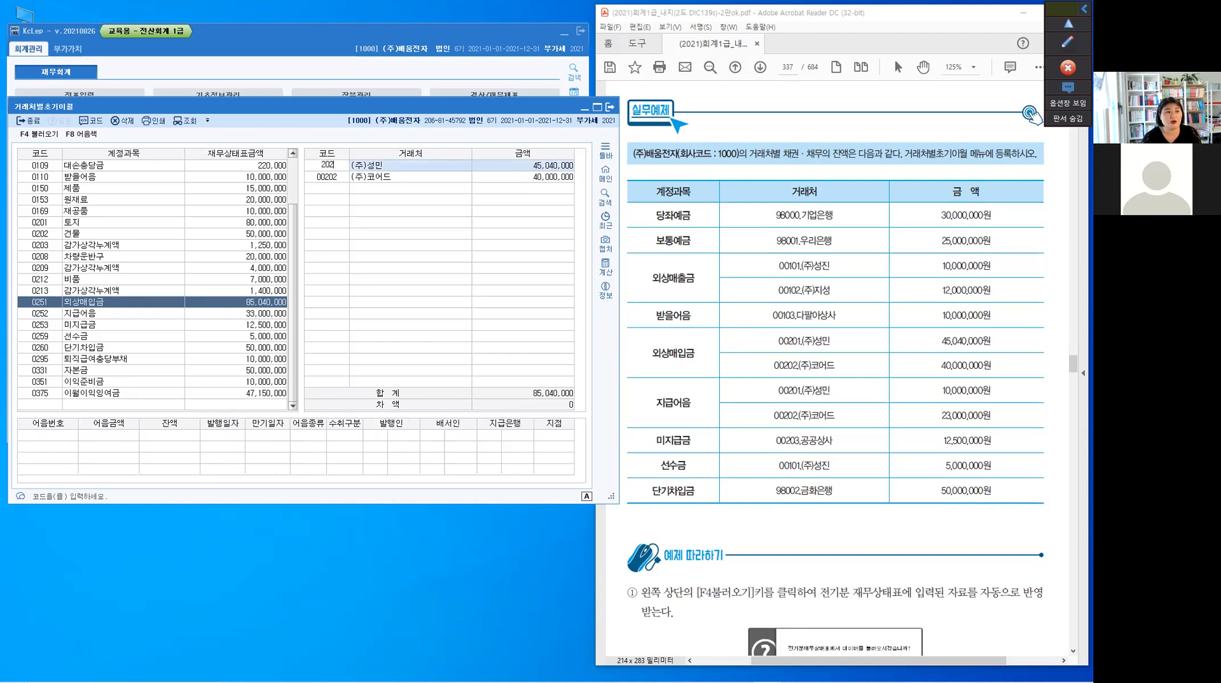
key("Down")
type("2")
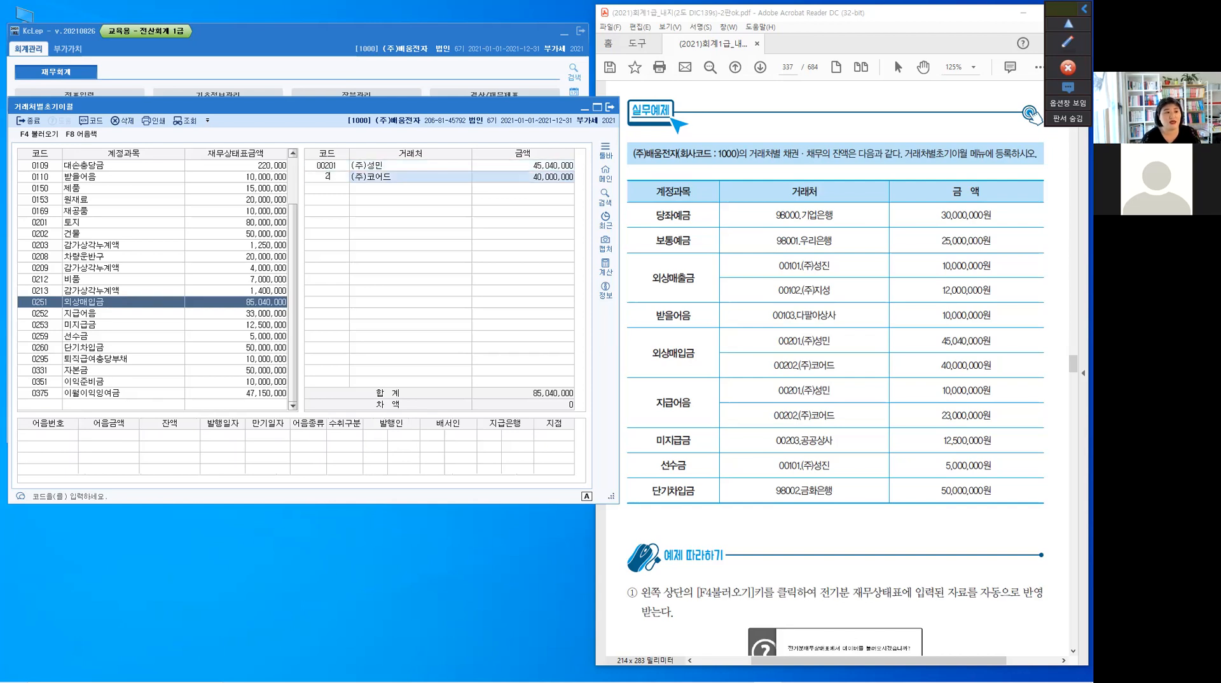
key("Up")
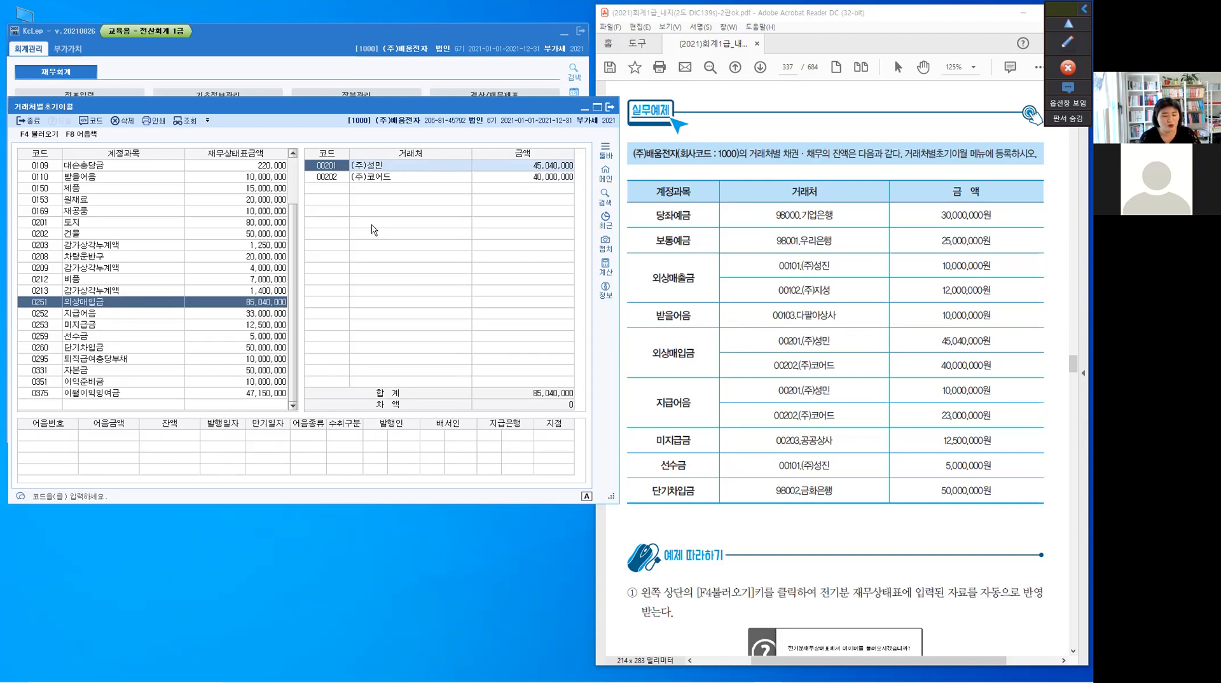
Delete the (주)성민 row from 외상매입금 and change the (주)코어드 row's code to 00201
left_click(373, 230)
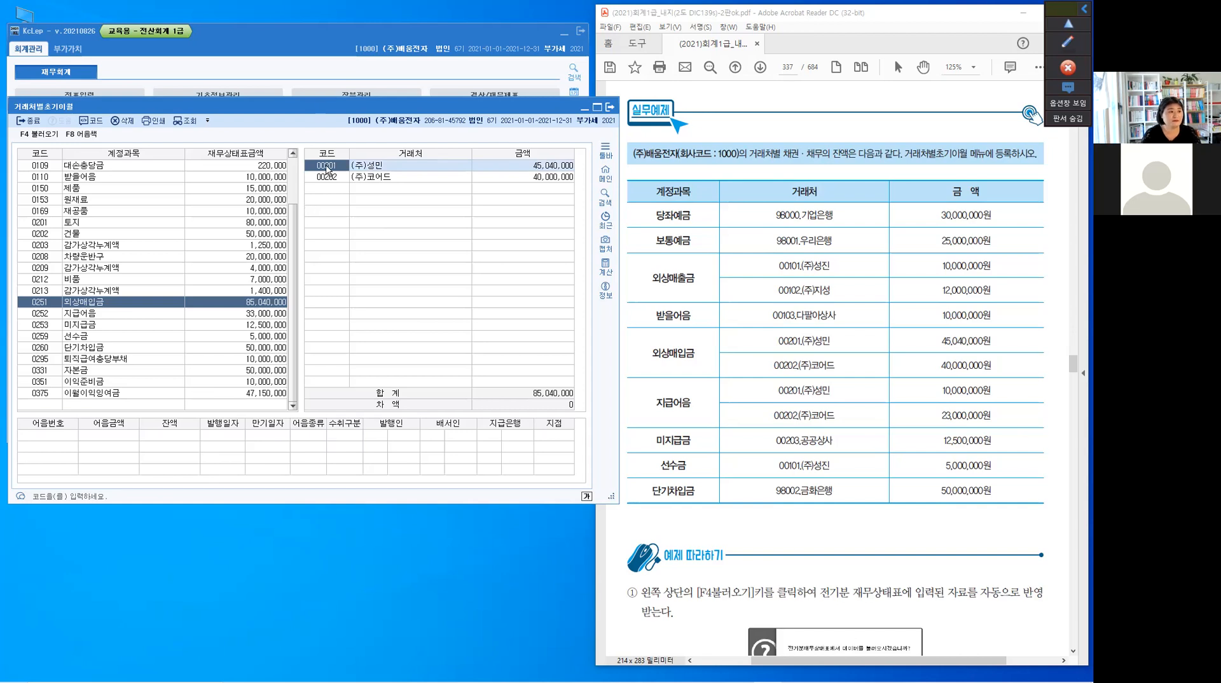
left_click(124, 121)
key("y")
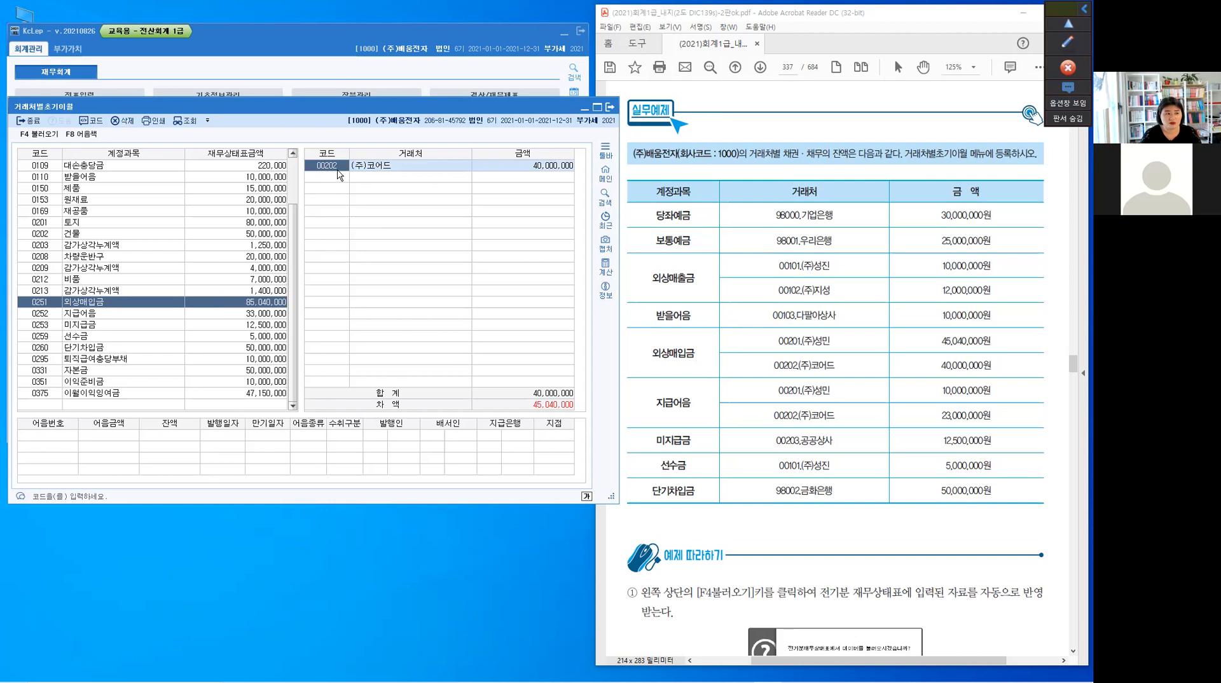
type("201")
key("Return")
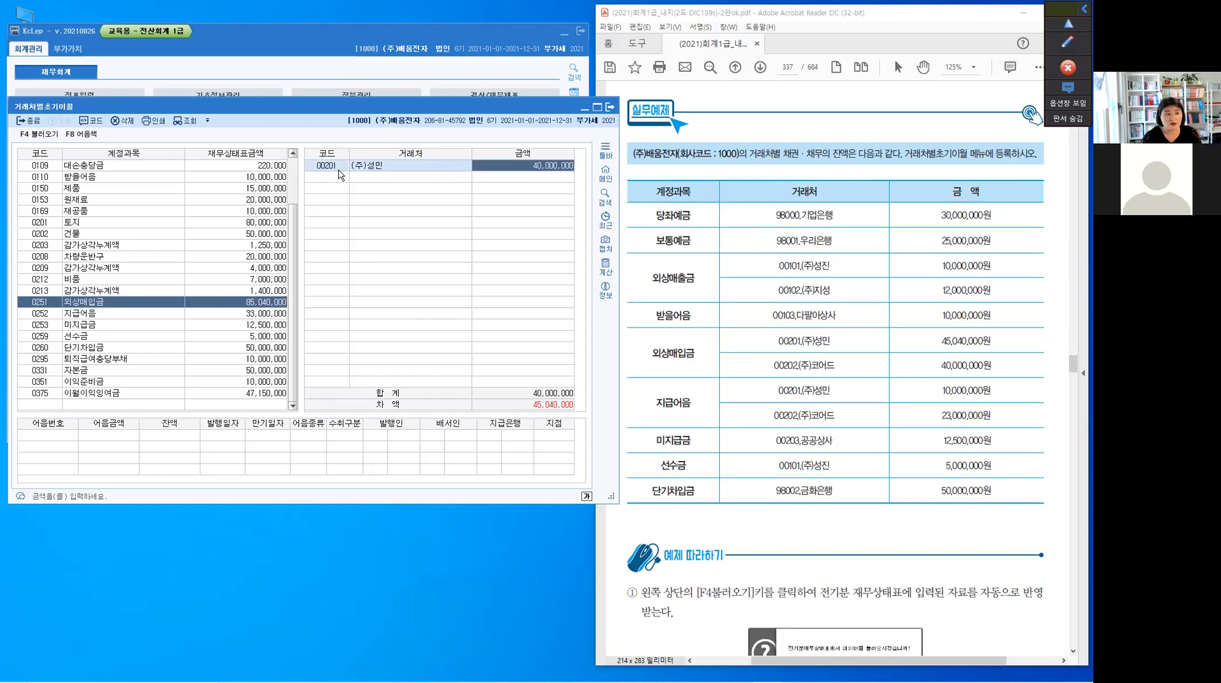
key("Return")
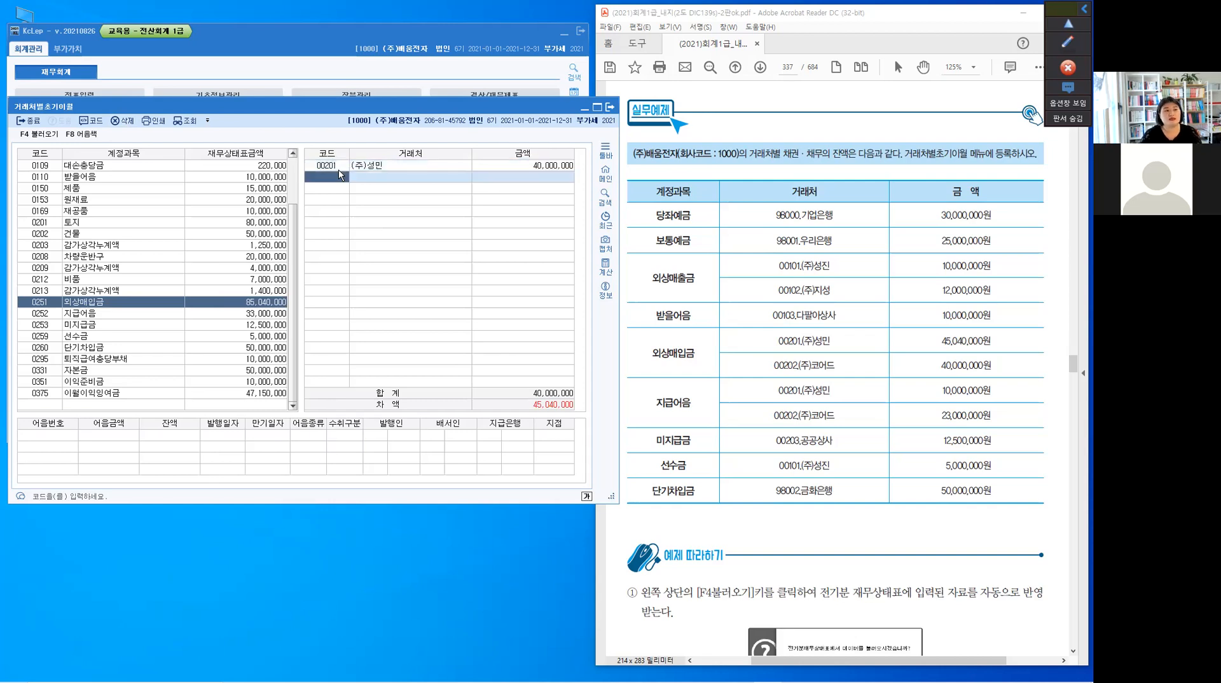
Add 00202 (주)코어드 with 40,000,000 as 외상매입금's second 거래처 and set (주)성민's amount to 45,040,000
type("202")
key("Return")
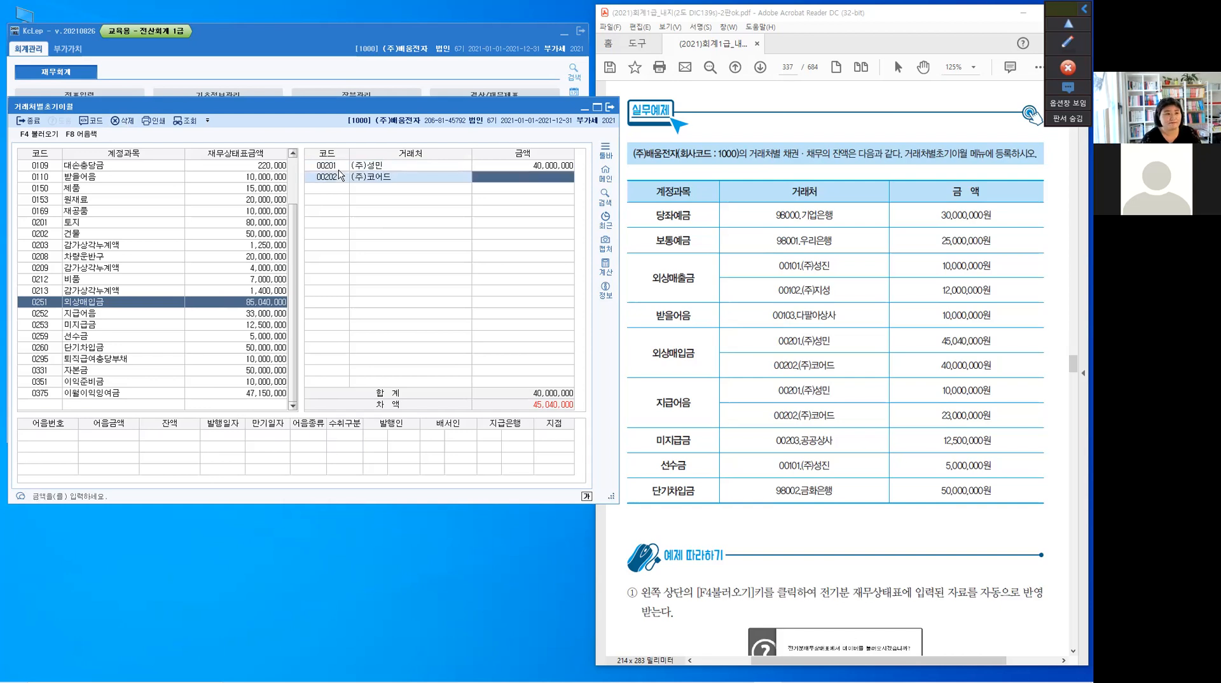
key("Up")
type("45")
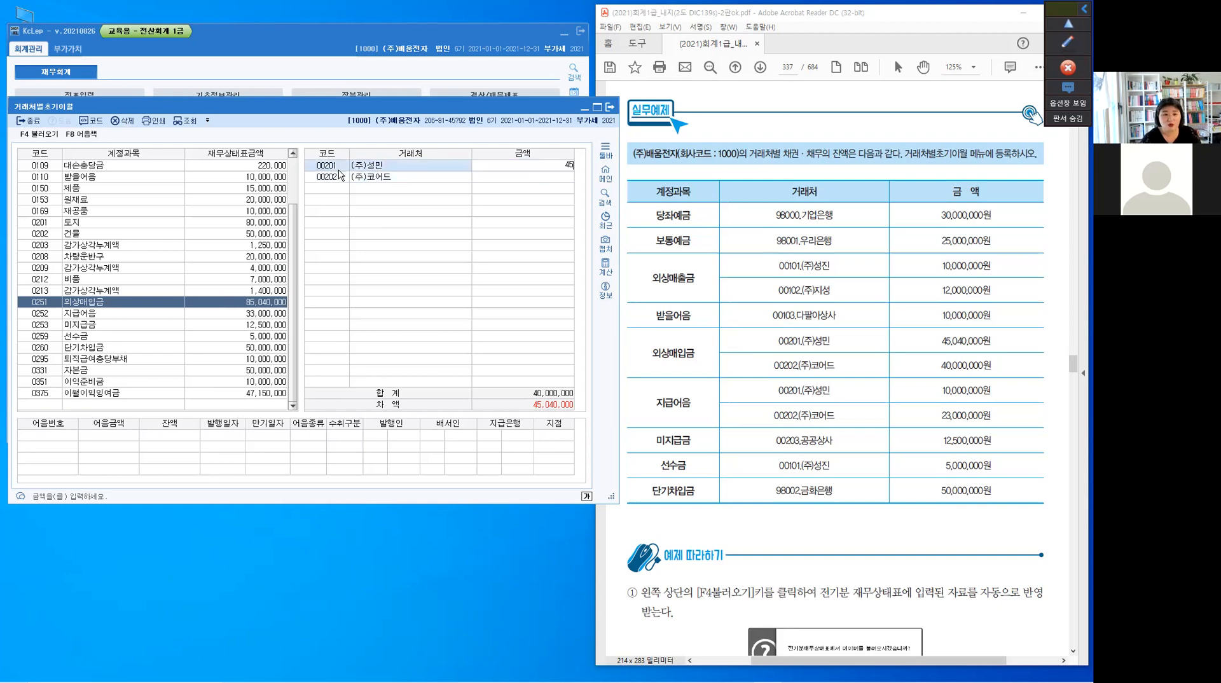
type(",040,000")
key("Return")
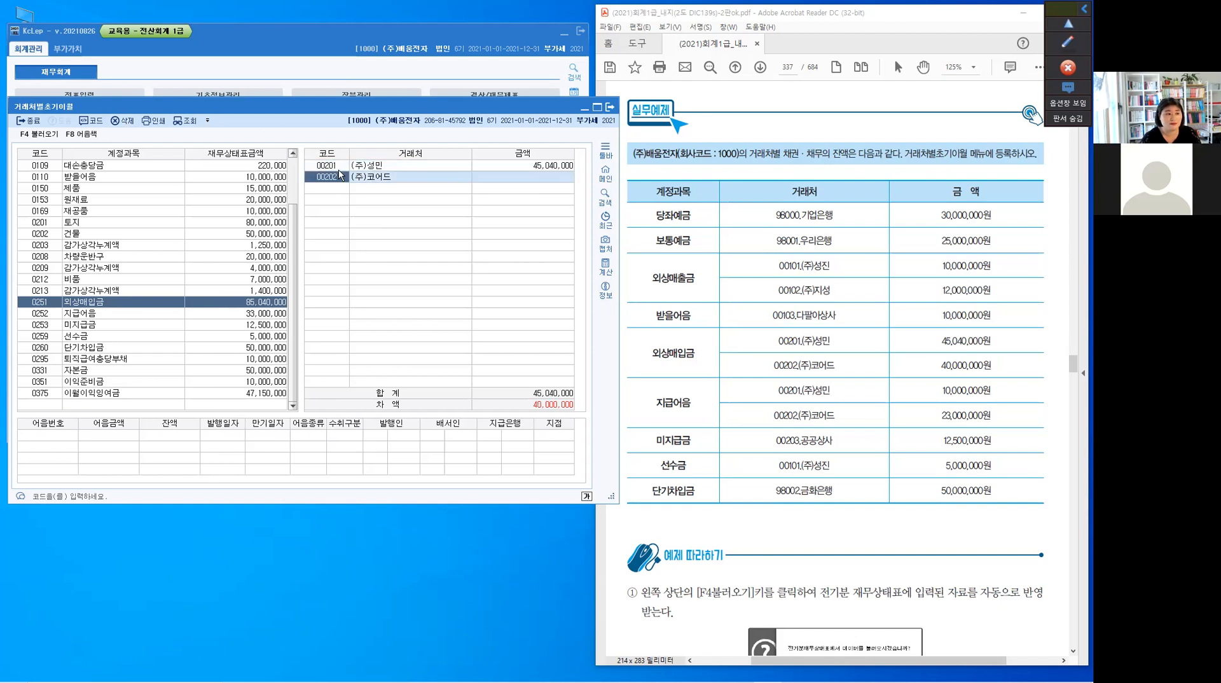
key("Return")
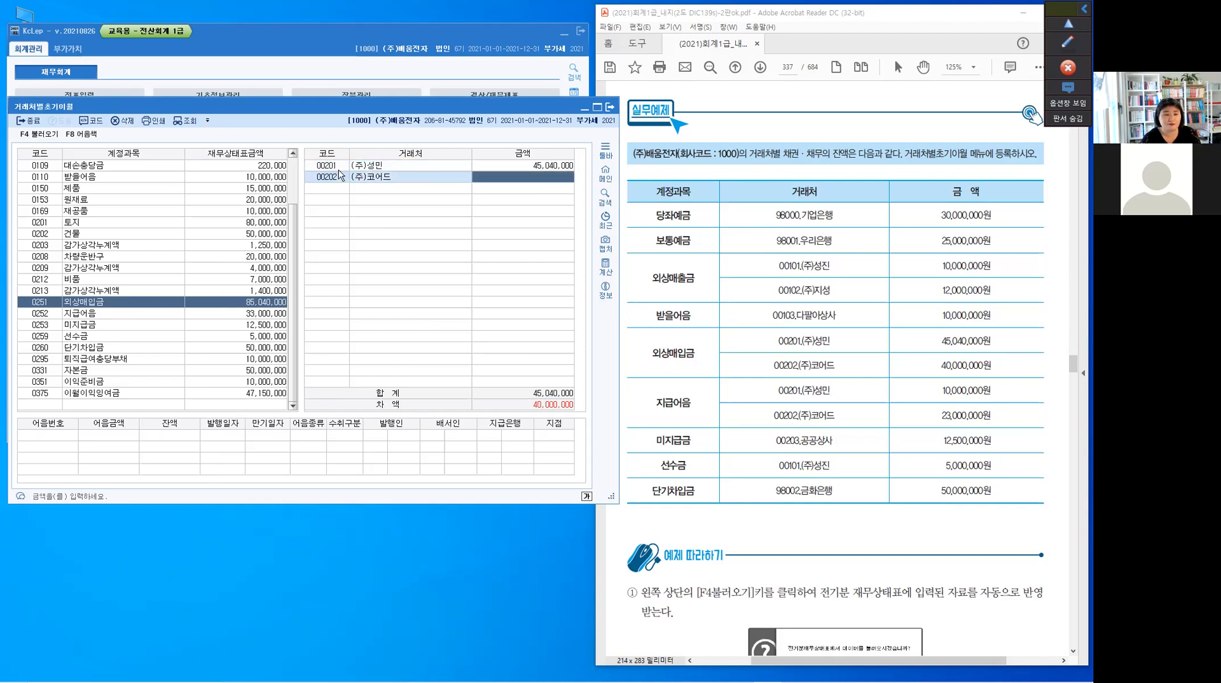
type("40000000")
key("Return")
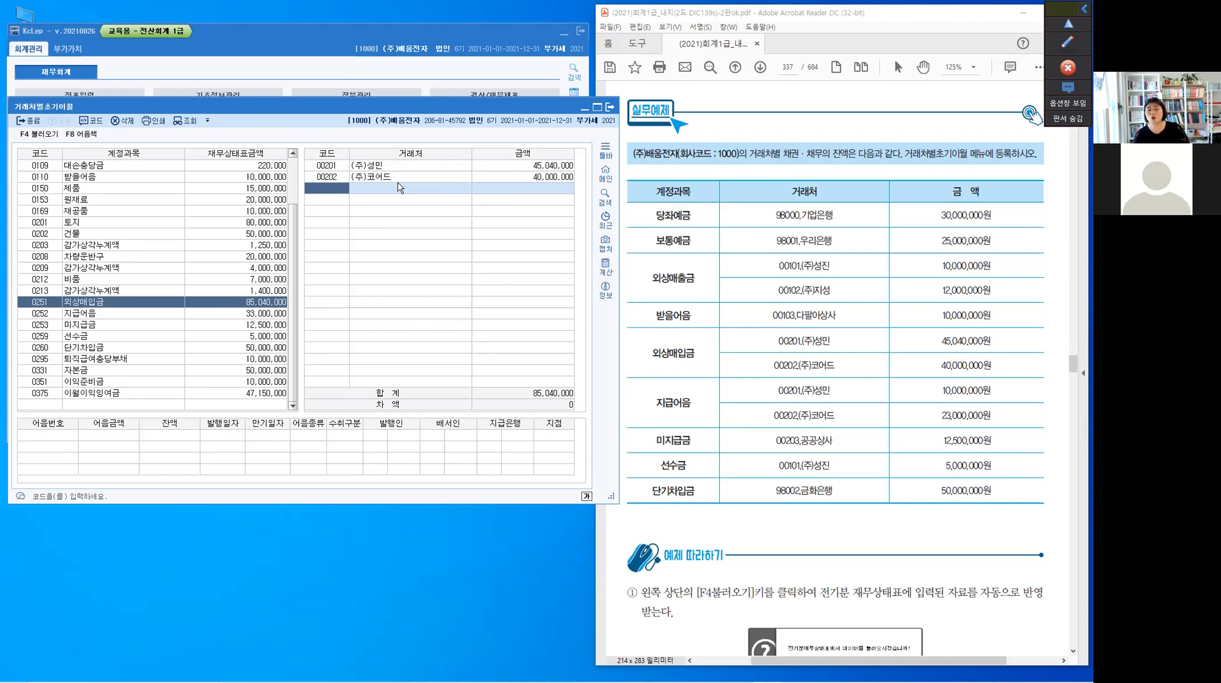
Delete both the (주)성민 and (주)코어드 rows from the 외상매입금 거래처 list
scroll(372, 207, "up", 2)
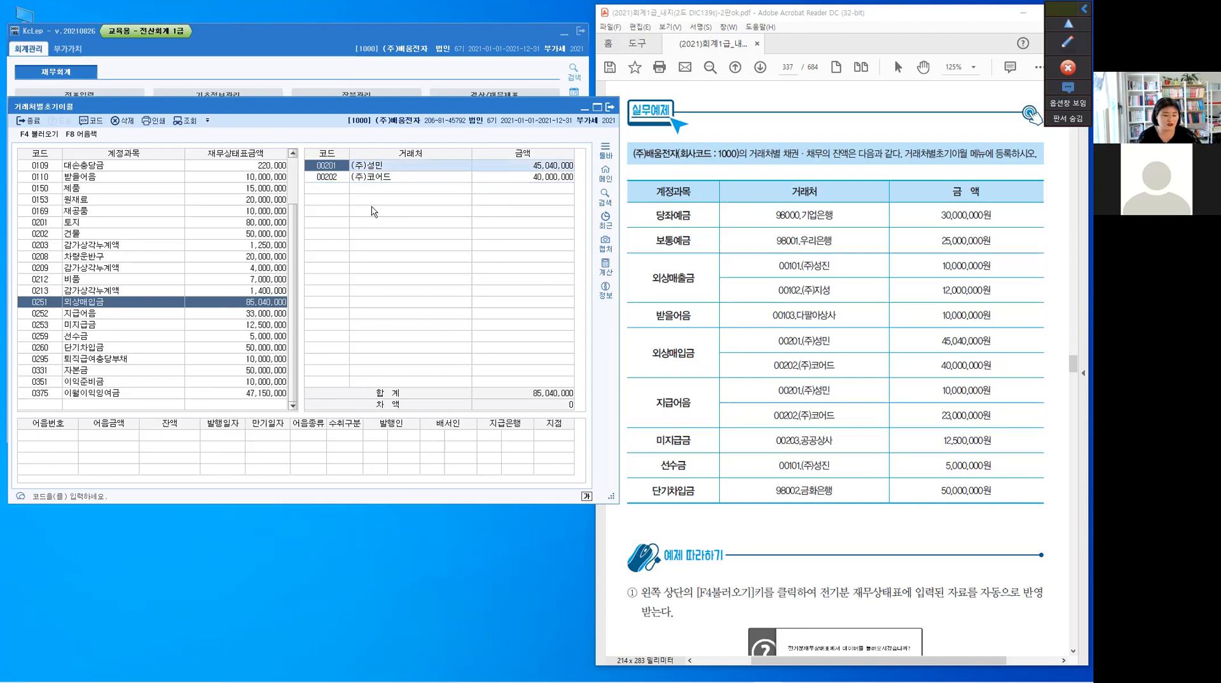
left_click(121, 119)
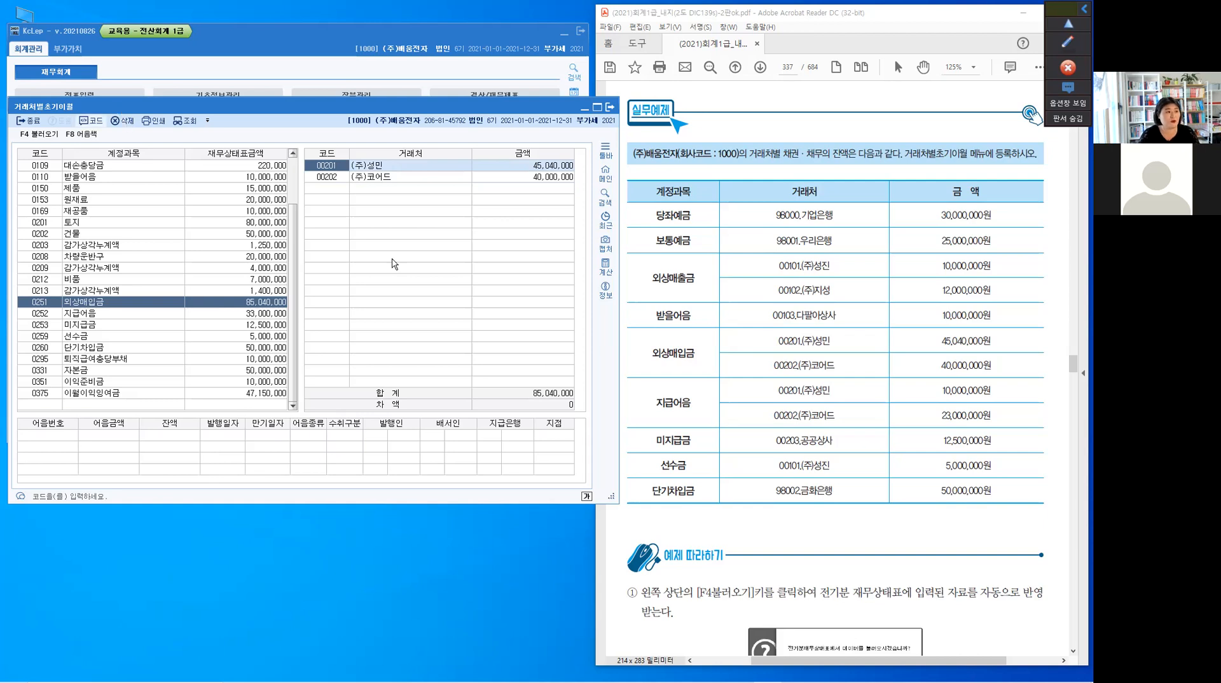
left_click(323, 320)
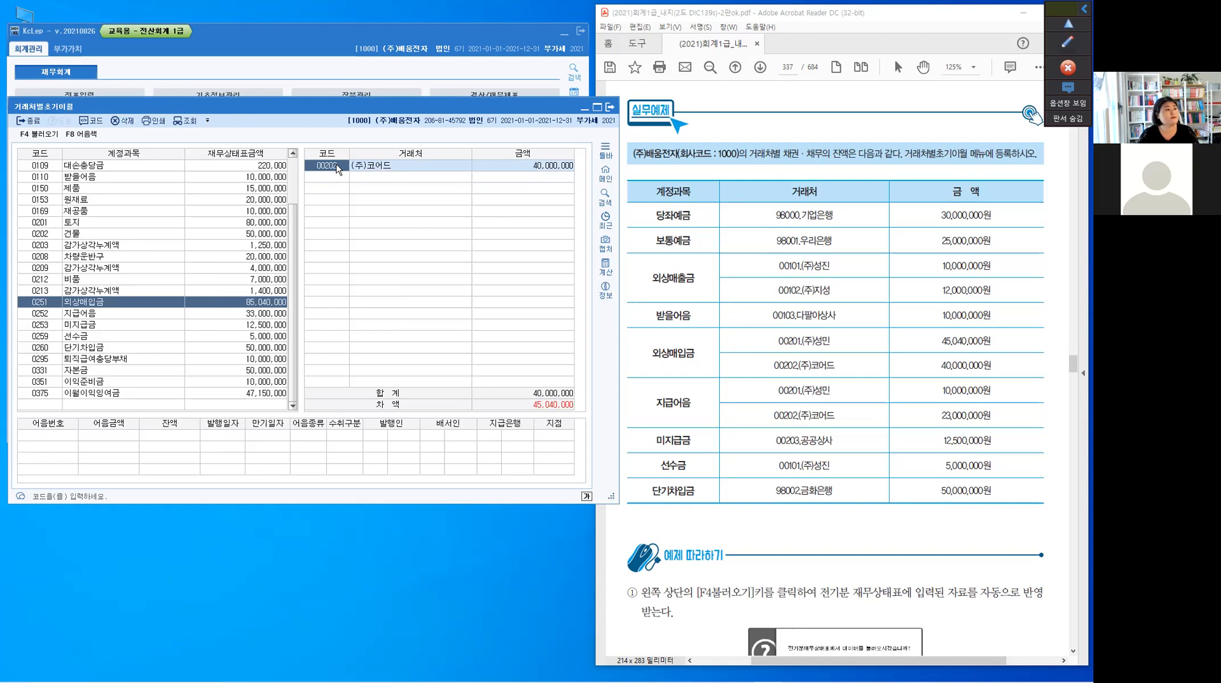
left_click(122, 120)
left_click(327, 320)
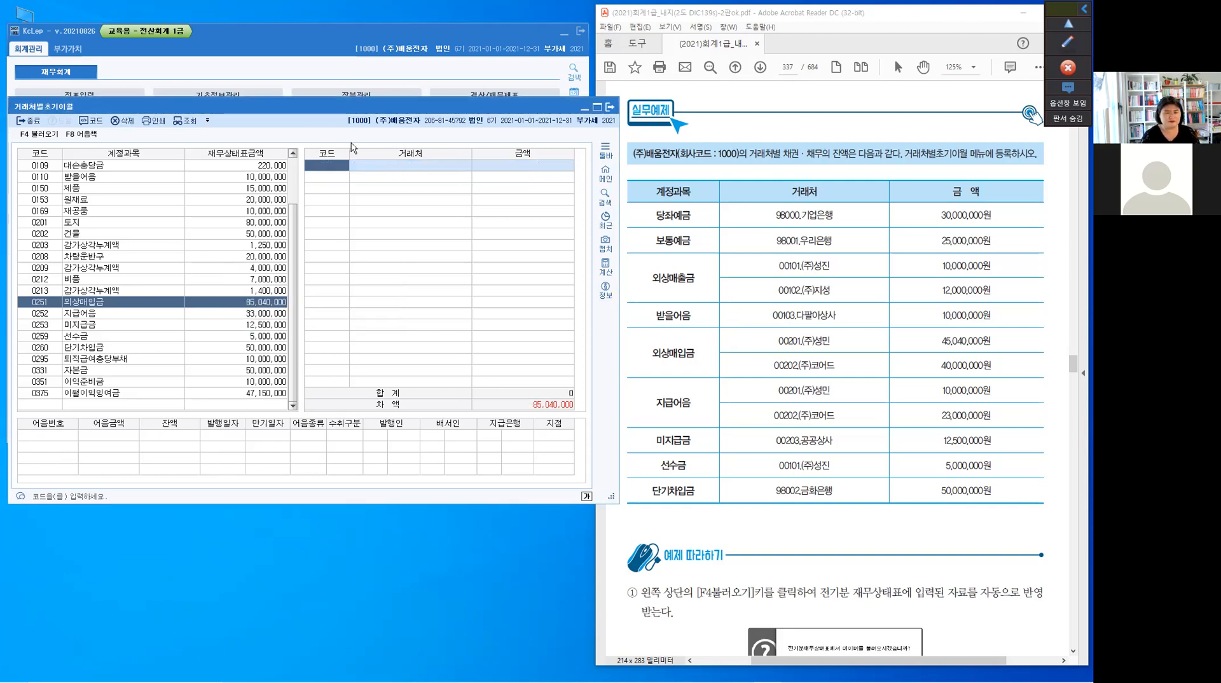
Register 00201 (주)성민 with an amount of 40,000,000 as the first 거래처 for 외상매입금
key("F2")
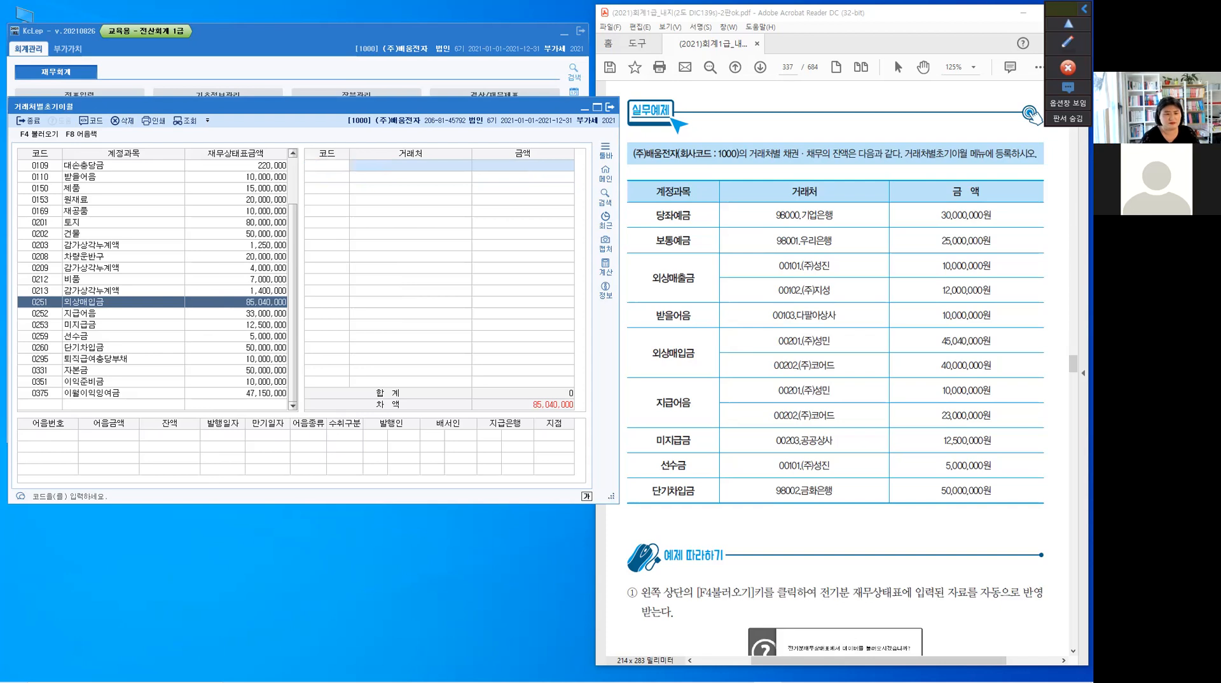
type("201")
key("Return")
type("40000000")
key("Return")
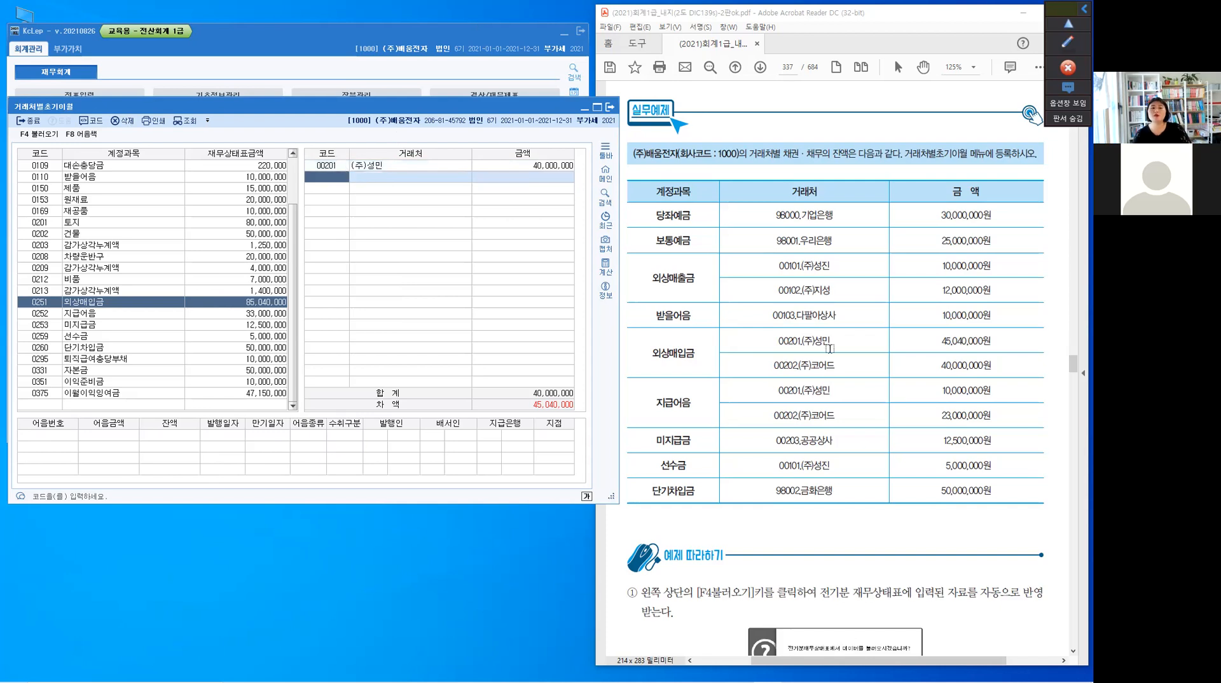
Highlight 00201,(주)성민 and its amount in the PDF's 외상매입금 row, and set (주)성민's 외상매입금 amount to 45,040,000
left_click_drag(833, 341, 771, 344)
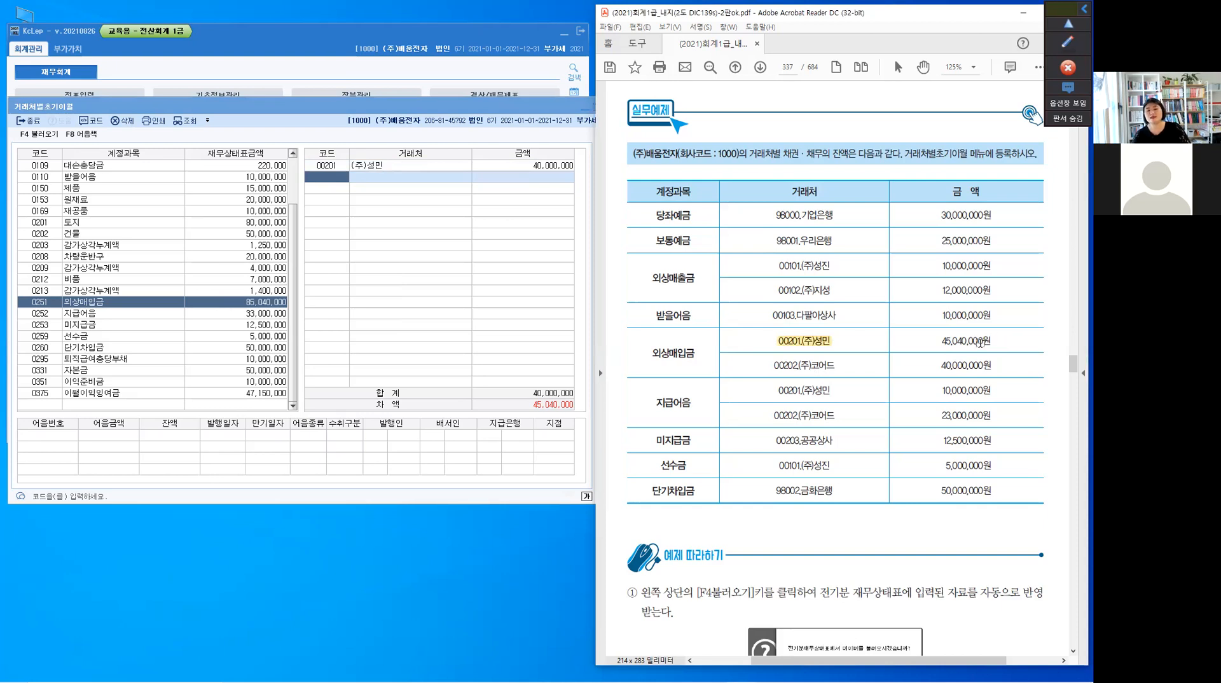
mouse_move(943, 346)
left_mouse_down()
mouse_move(961, 346)
mouse_move(942, 346)
left_mouse_up()
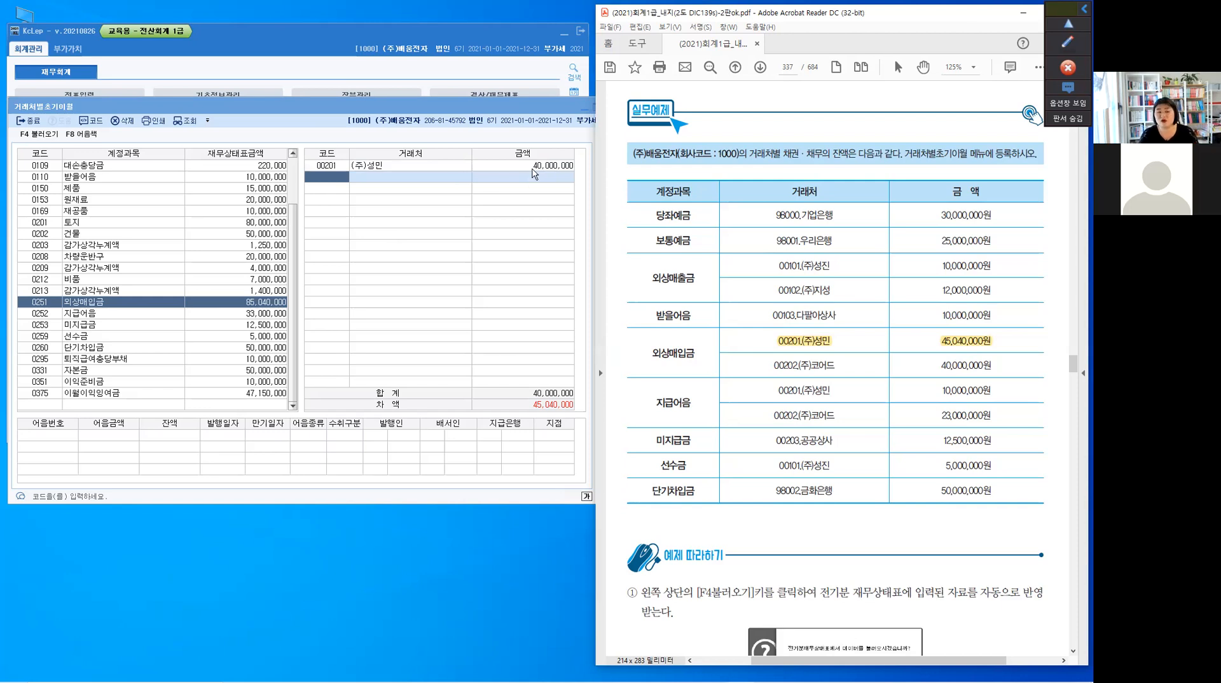
left_click(330, 167)
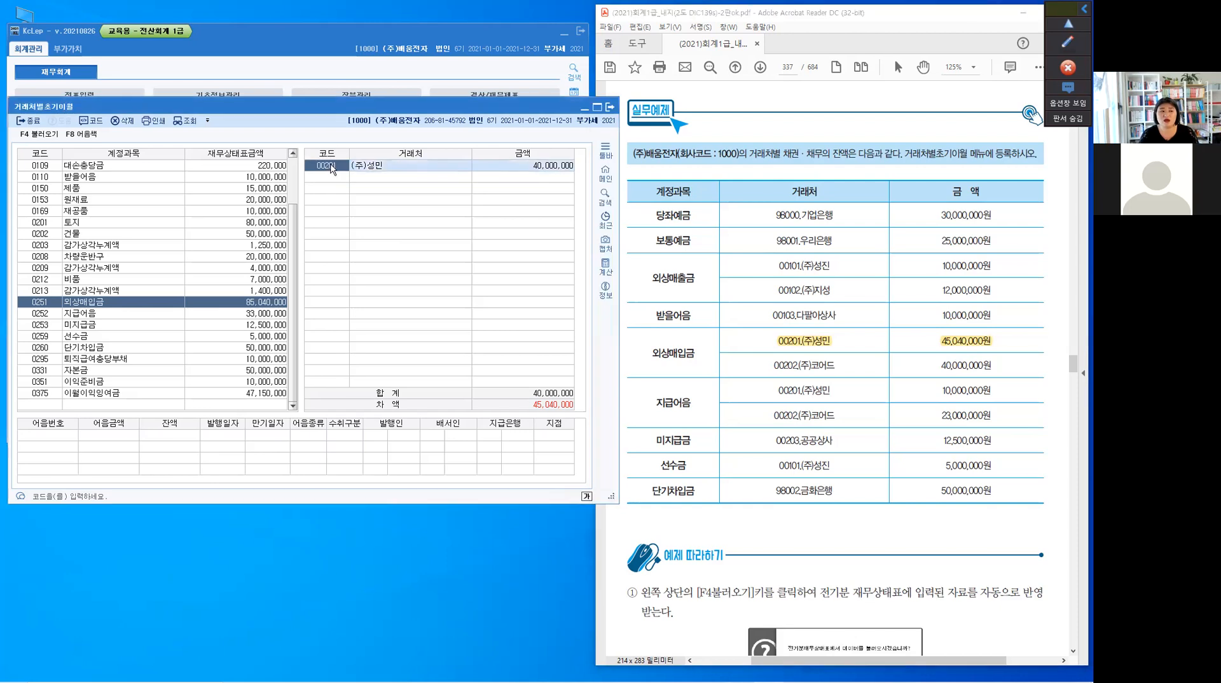
left_click(551, 168)
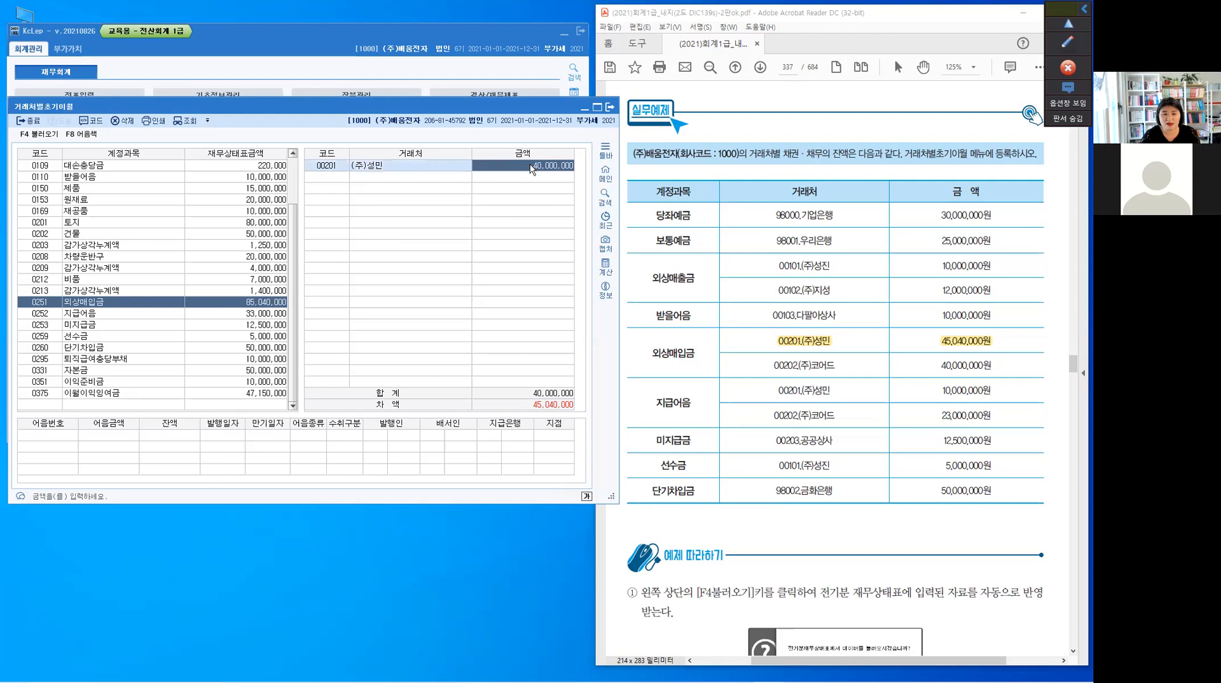
type("45,")
type("0")
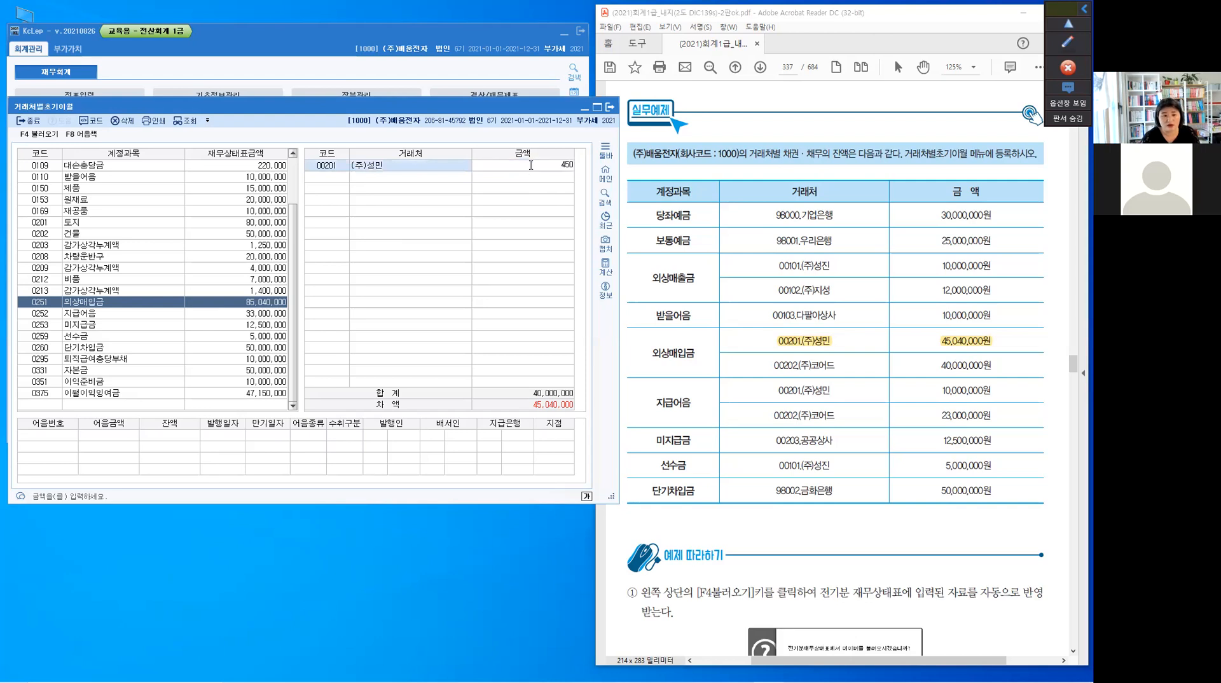
type("40,000")
key("Return")
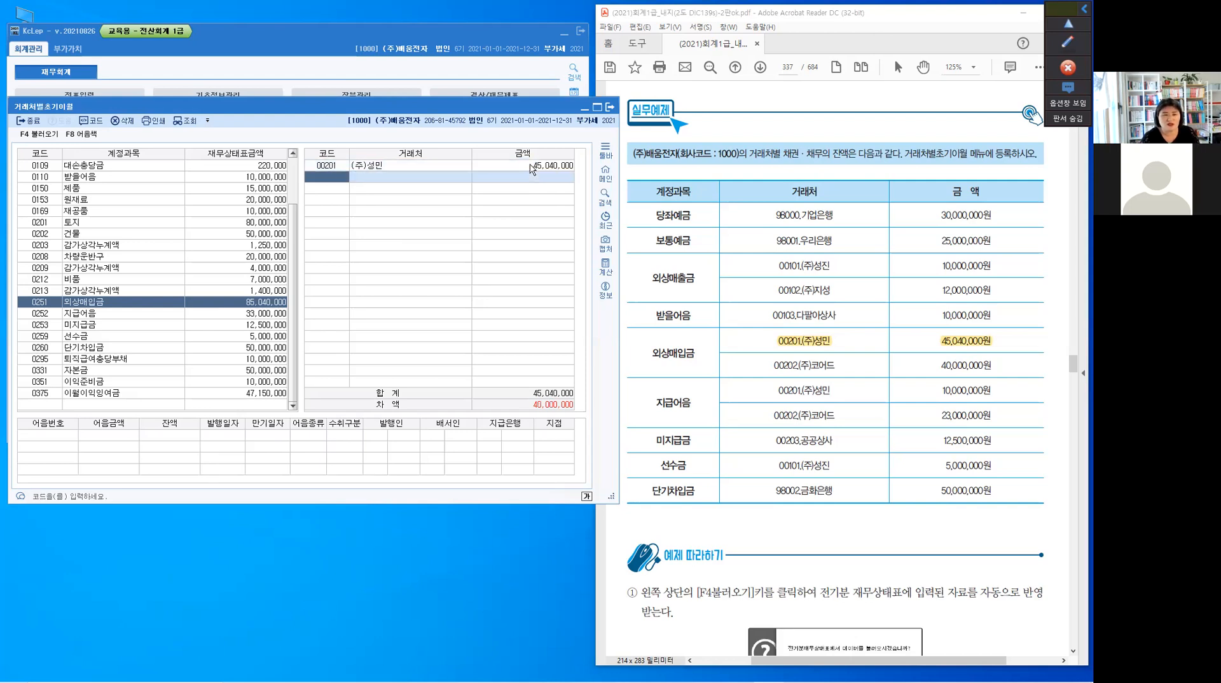
Add 00202 (주)코어드 with an amount of 40,000,000 as the second 거래처 for 외상매입금
type("202")
key("Return")
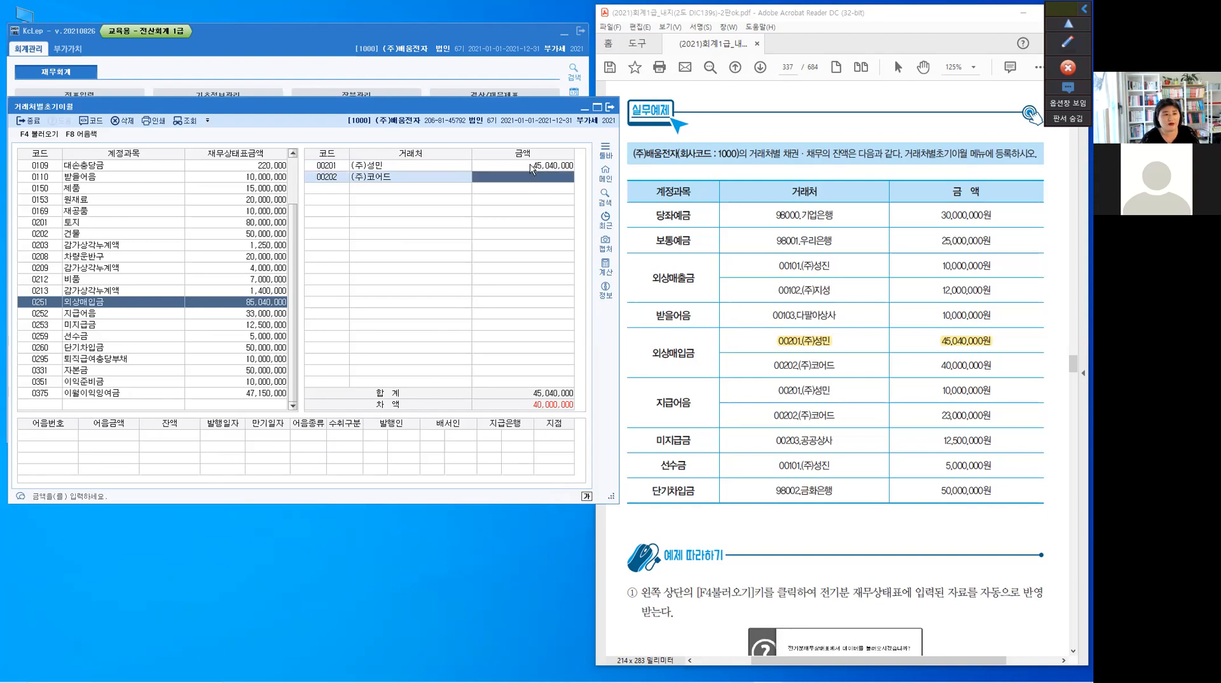
type("40000000")
key("Return")
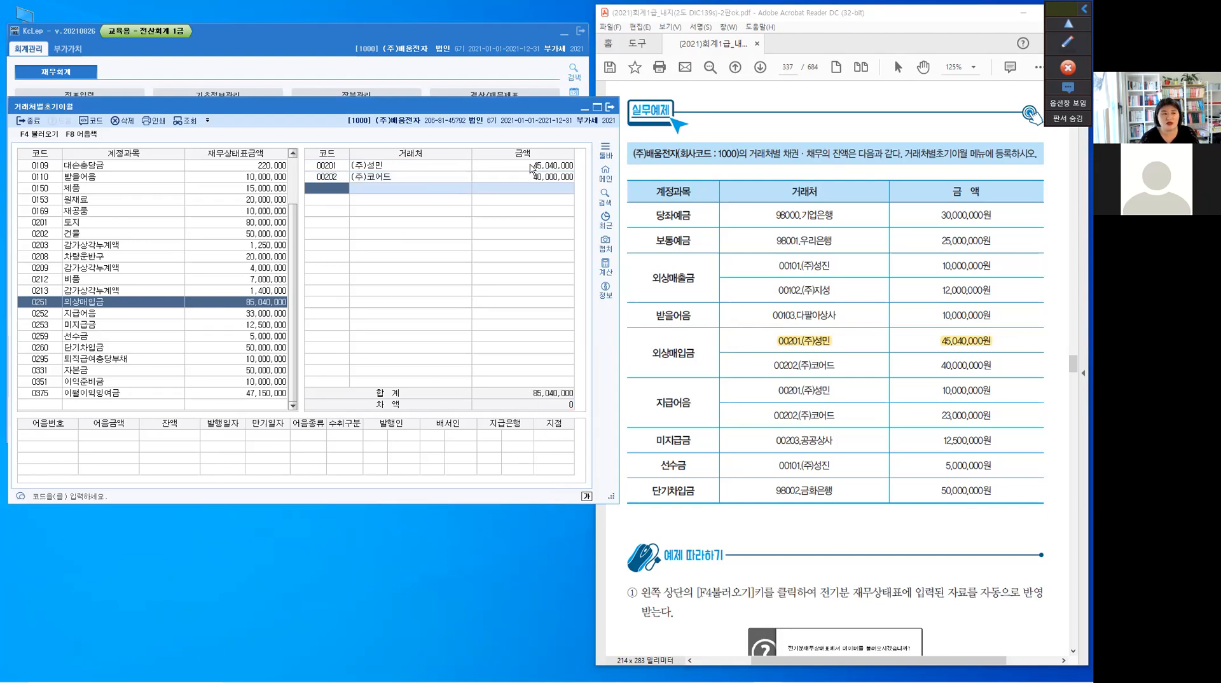
Enter 00203 공공상사 with an amount of 5,000,000 as a third 거래처 for 외상매입금
type("203")
key("Return")
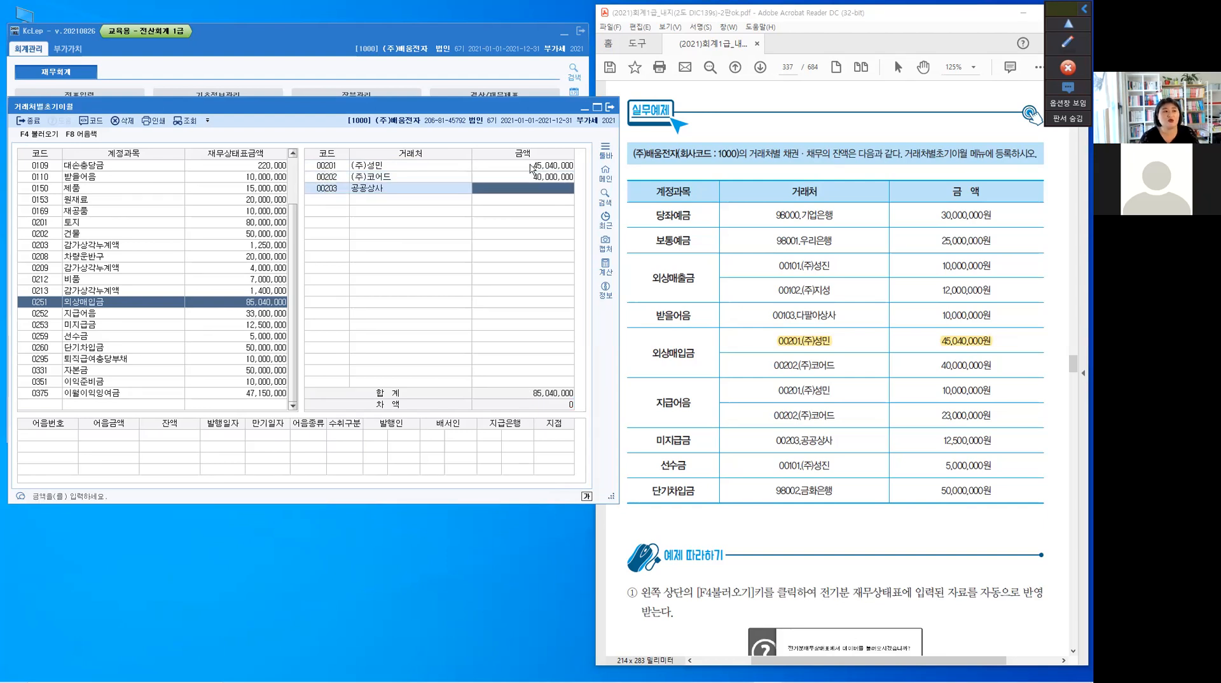
type("5,000,000")
key("Return")
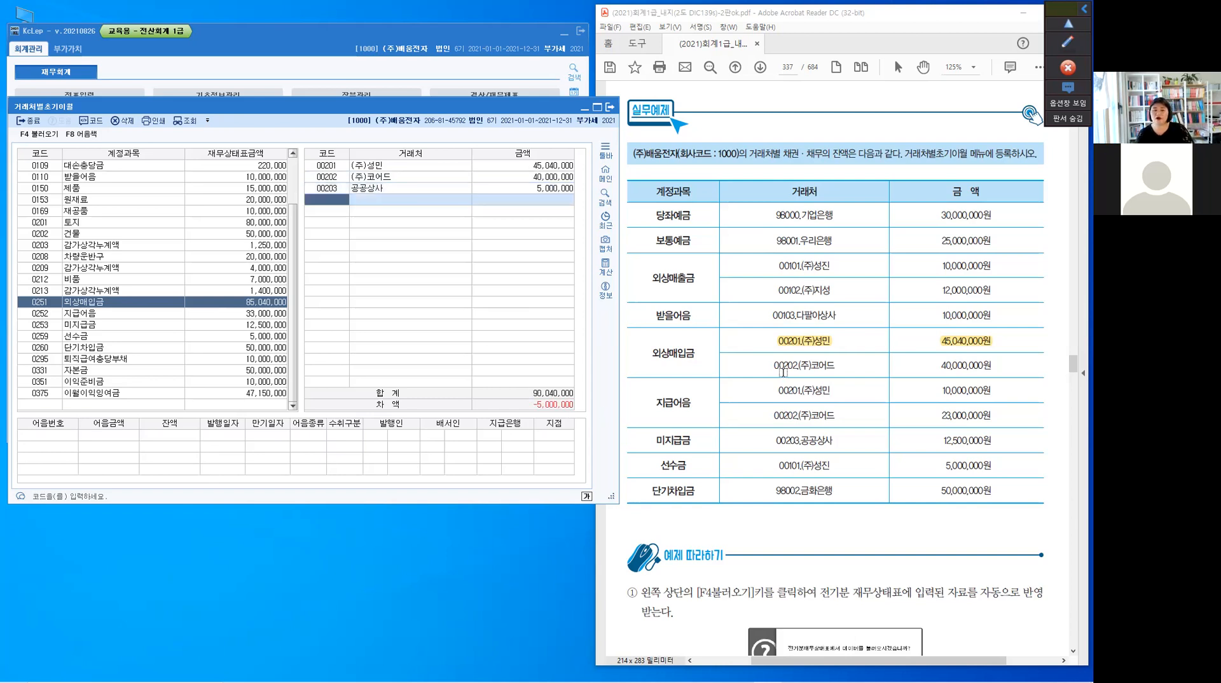
Highlight 00202,(주)코어드 in the PDF table and set 공공상사's 외상매입금 amount to 0
left_click_drag(776, 363, 836, 365)
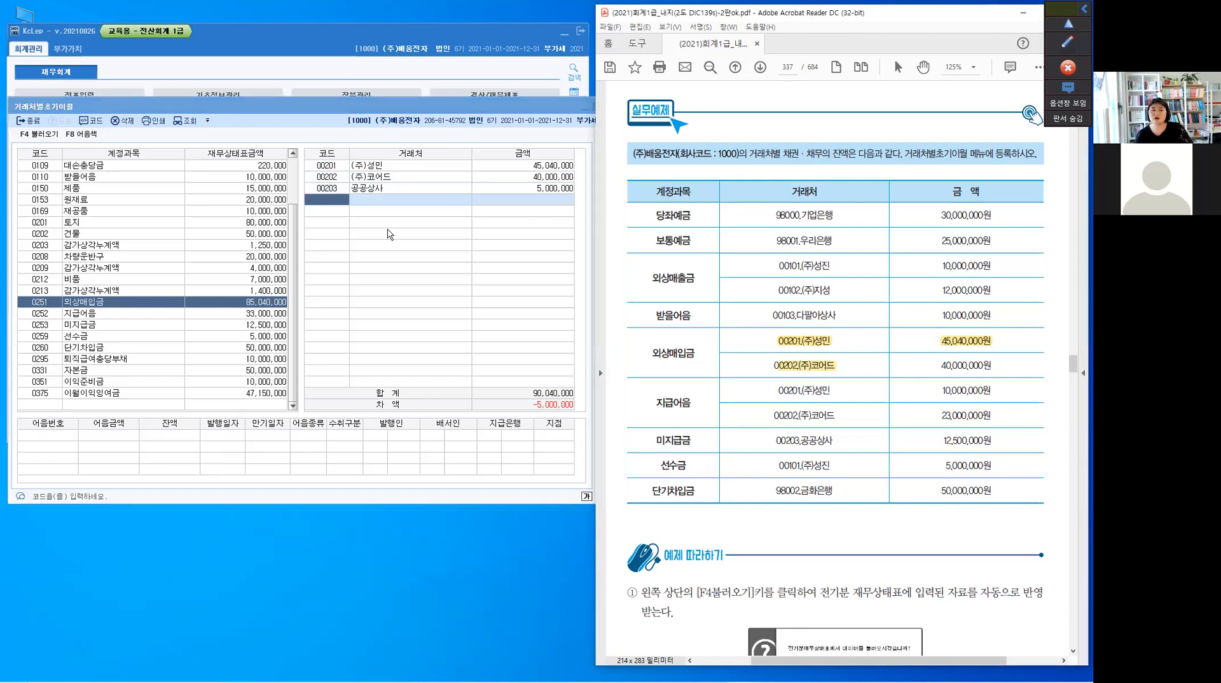
left_click(539, 190)
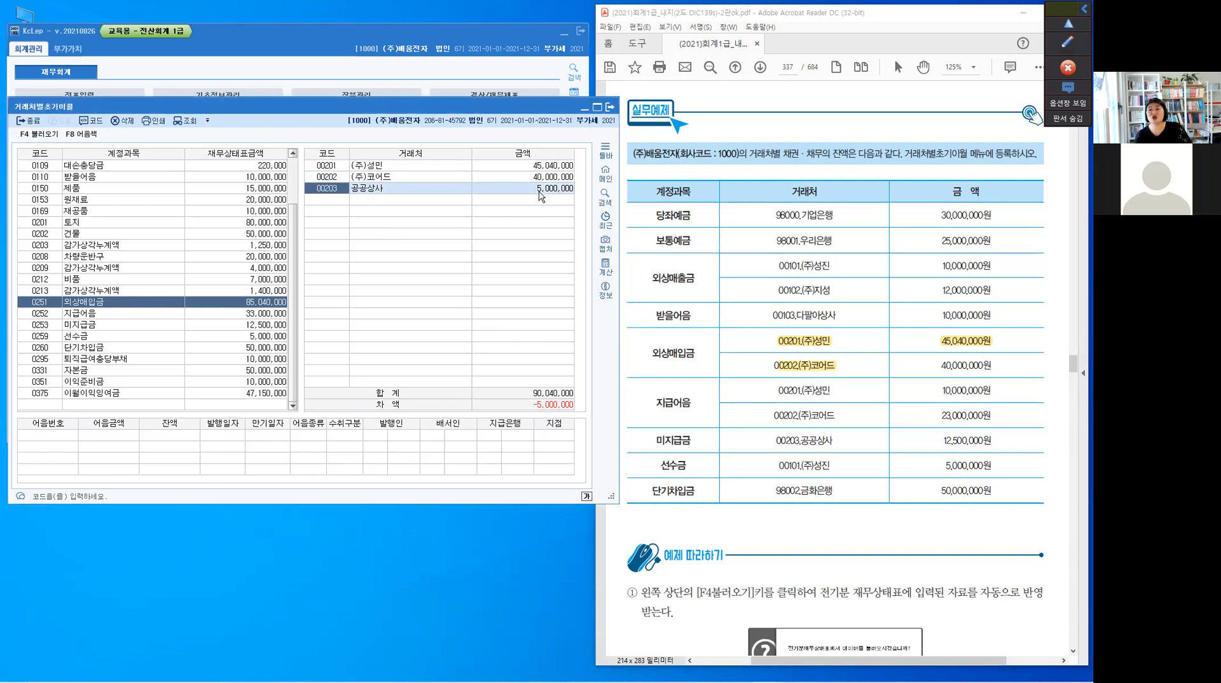
left_click(124, 121)
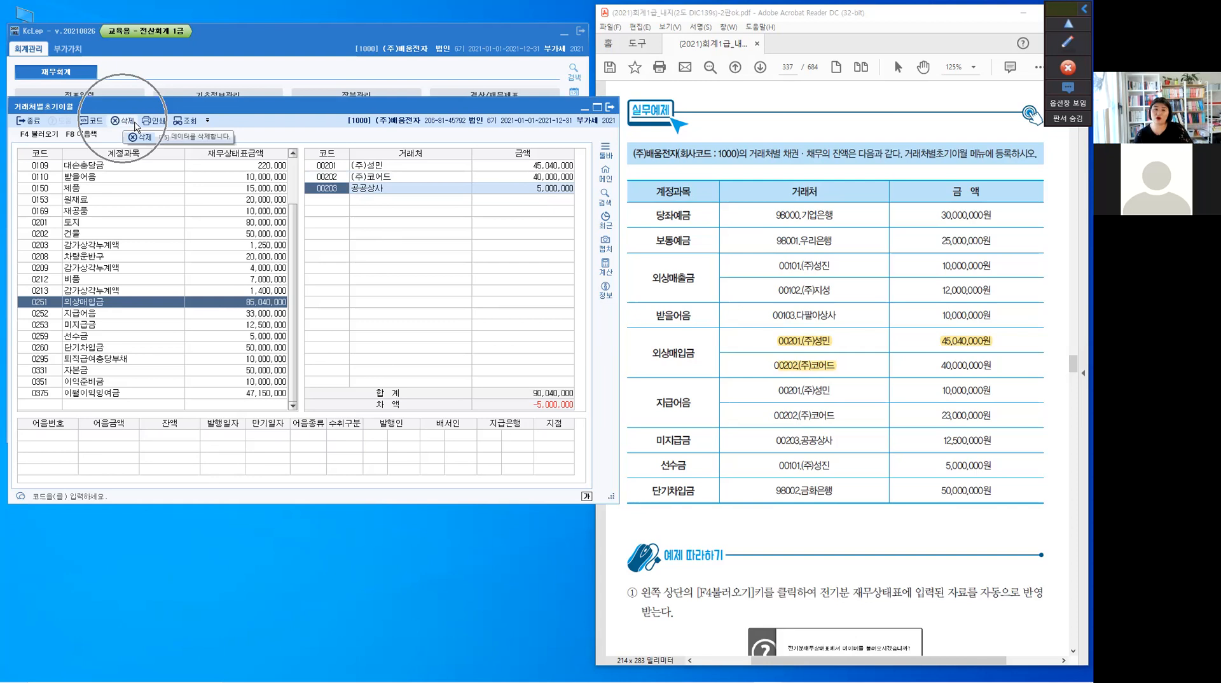
left_click(531, 194)
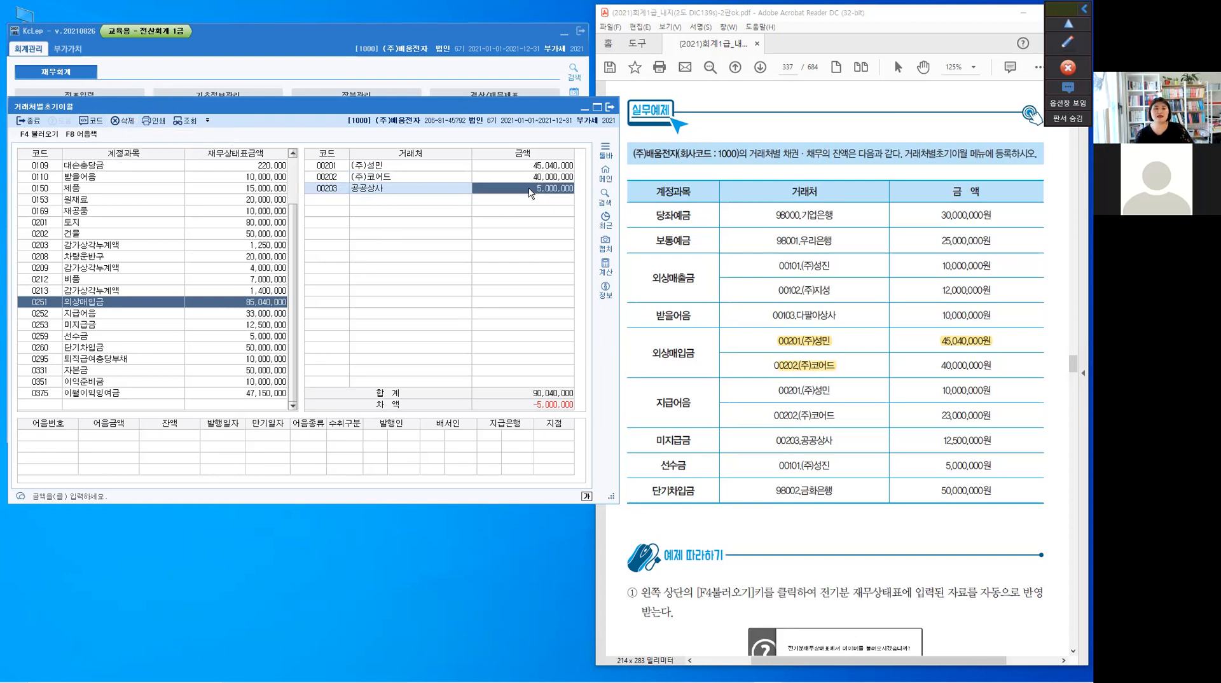
type("0")
key("Return")
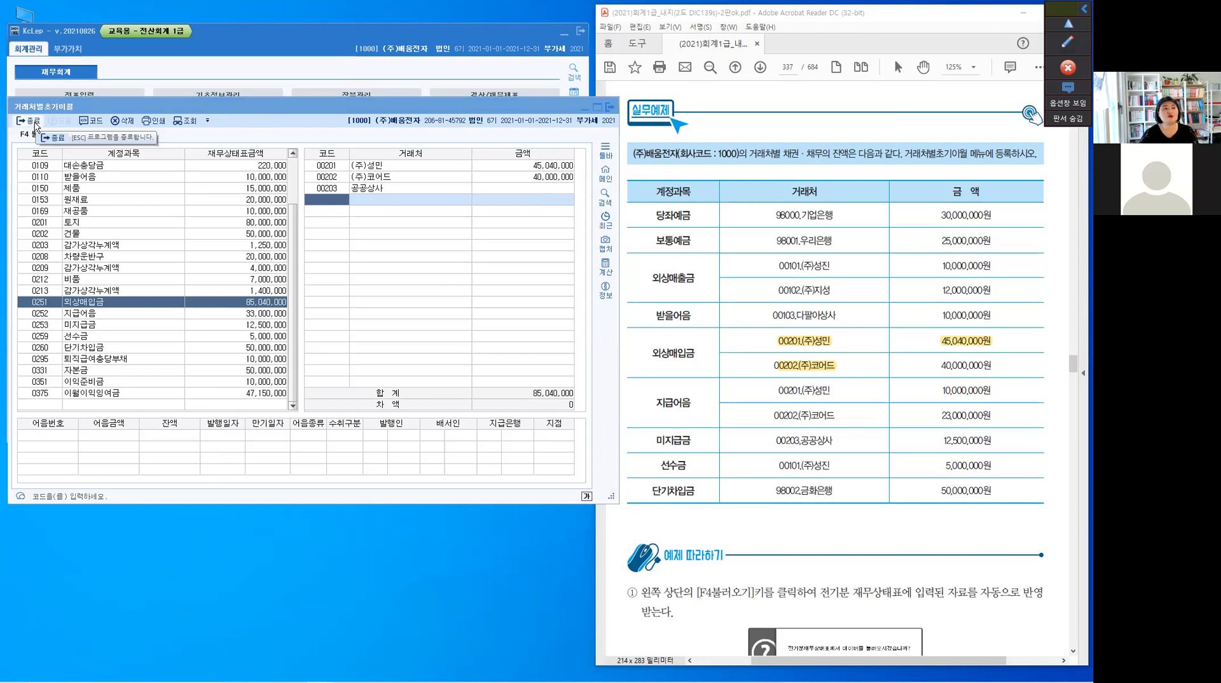
Close 거래처별초기이월 and open 거래처원장 with the period January 1 to December 31, 2021
left_click(320, 403)
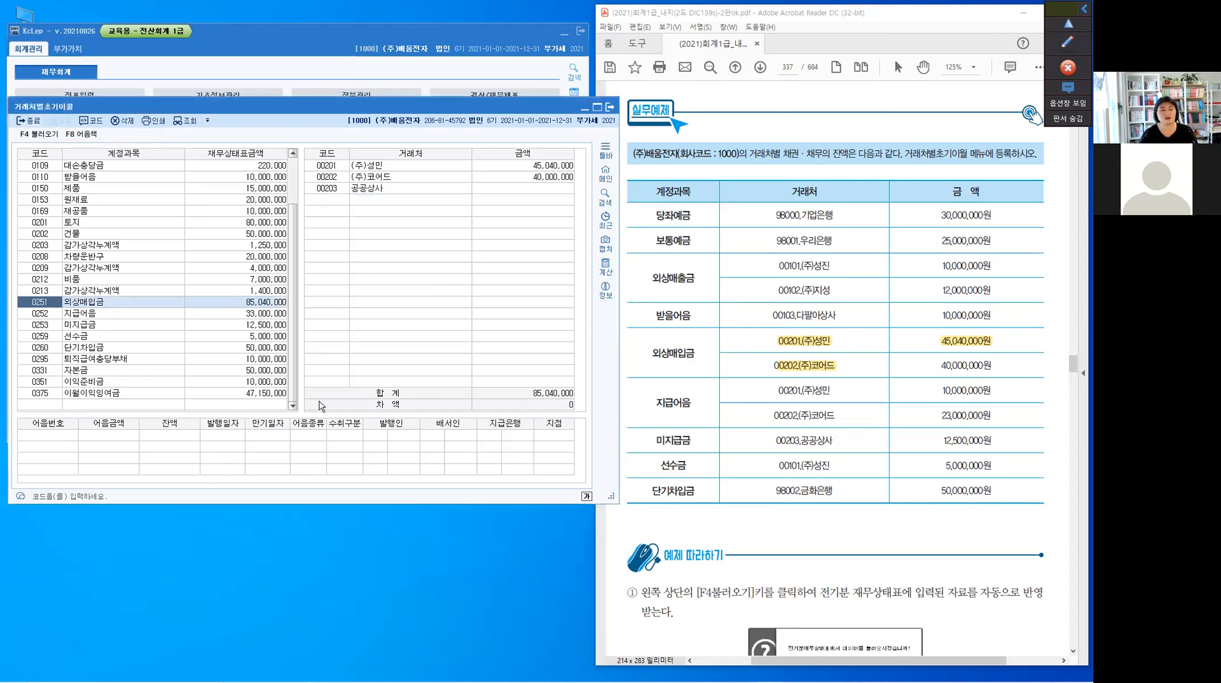
left_click(30, 126)
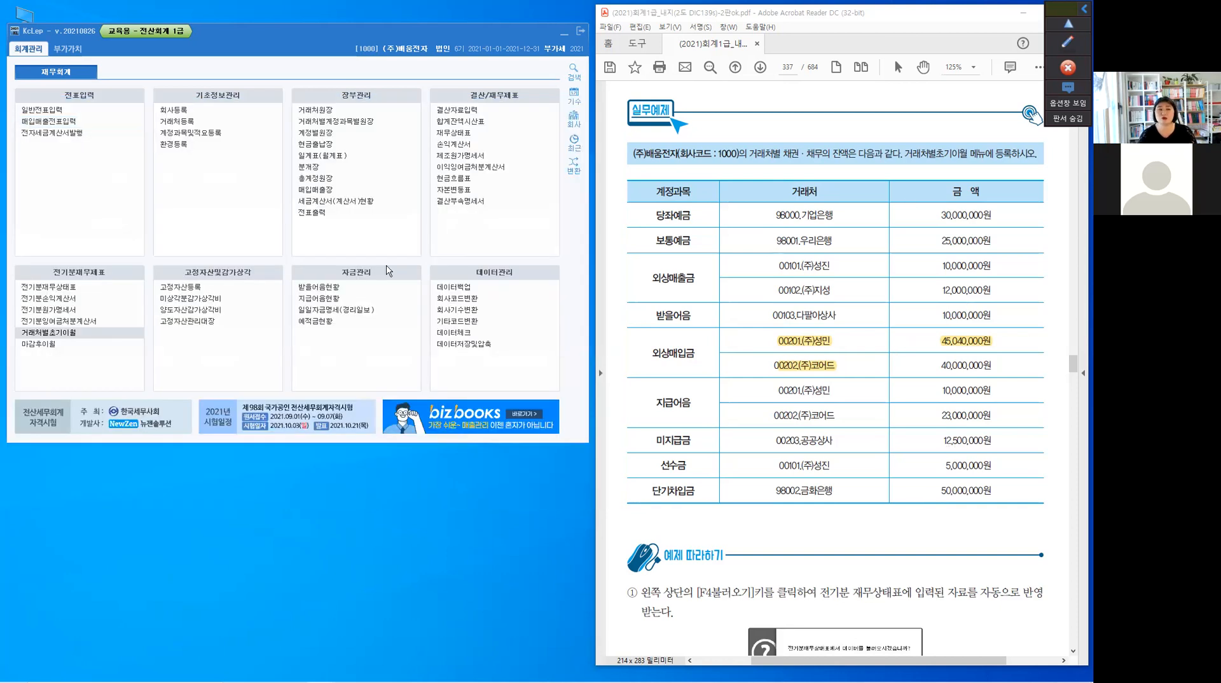
left_click(322, 111)
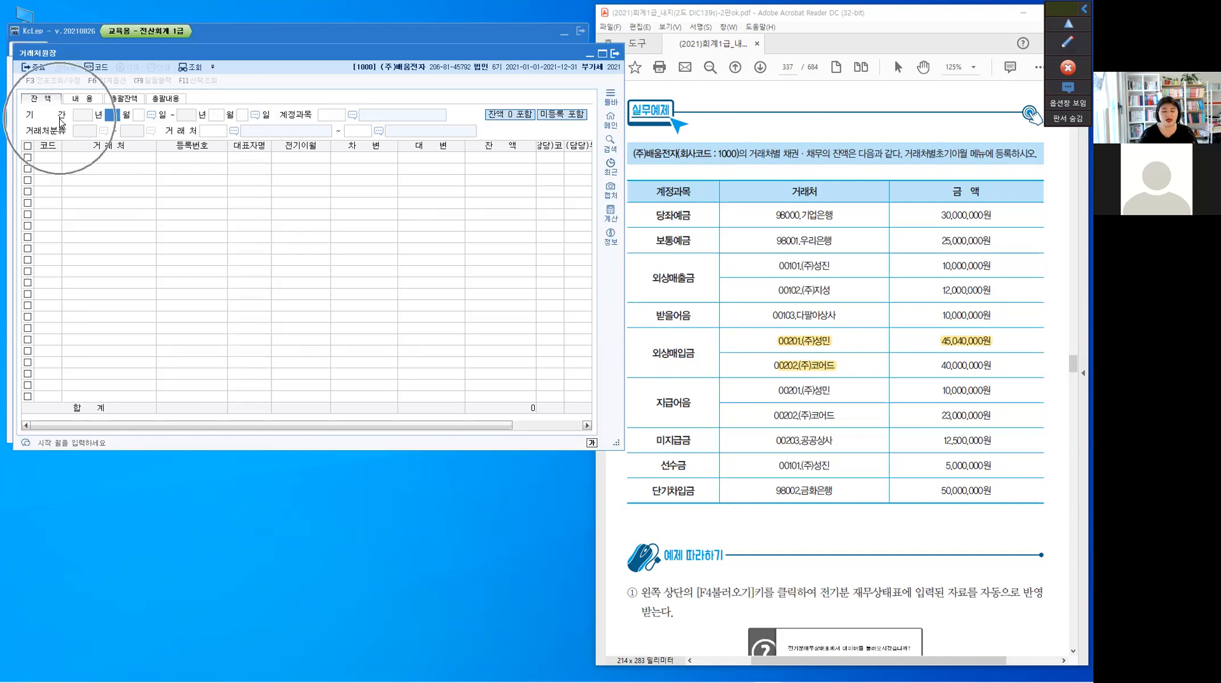
type("1")
key("Return")
type("1")
key("Return")
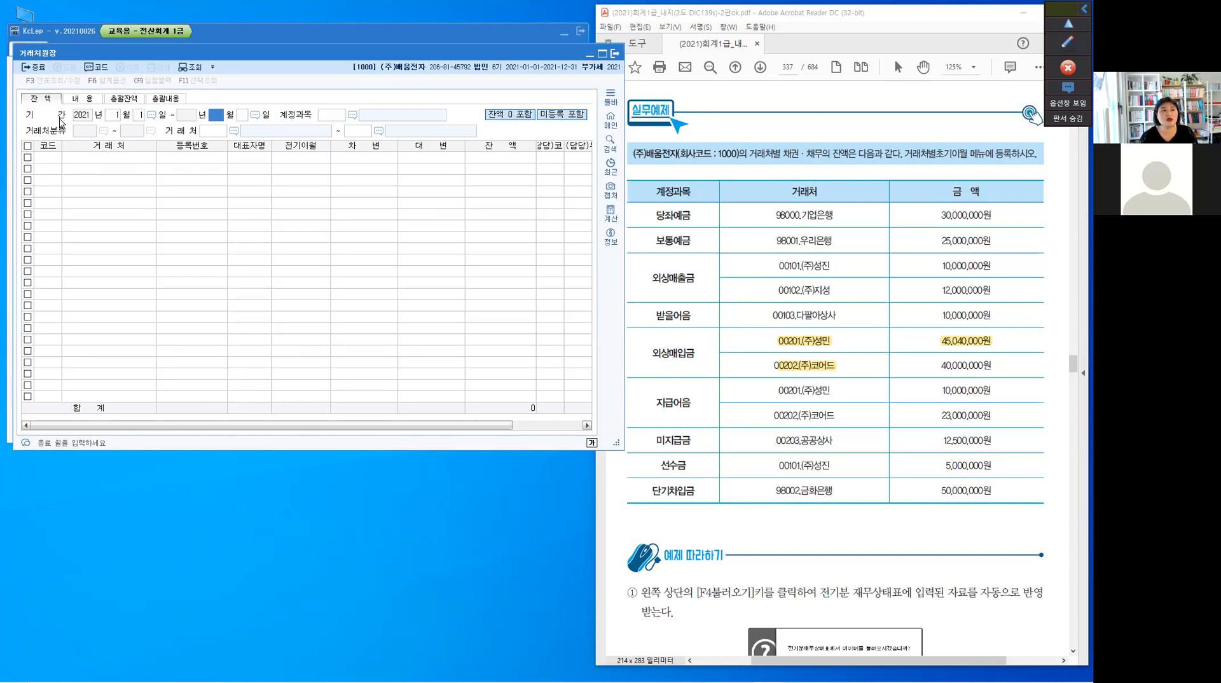
key("Return")
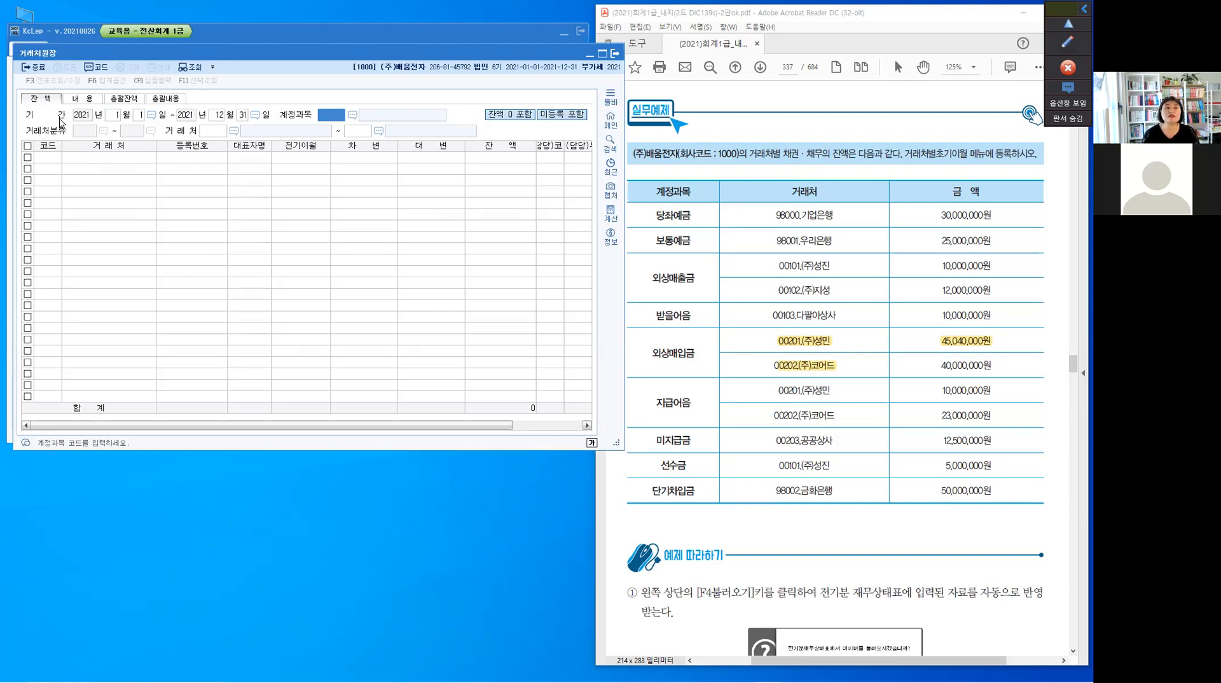
Query the 잔액 balances of account 0251 외상매입금 for 거래처 00101 (주)성진 through 99800 국민카드
type("2")
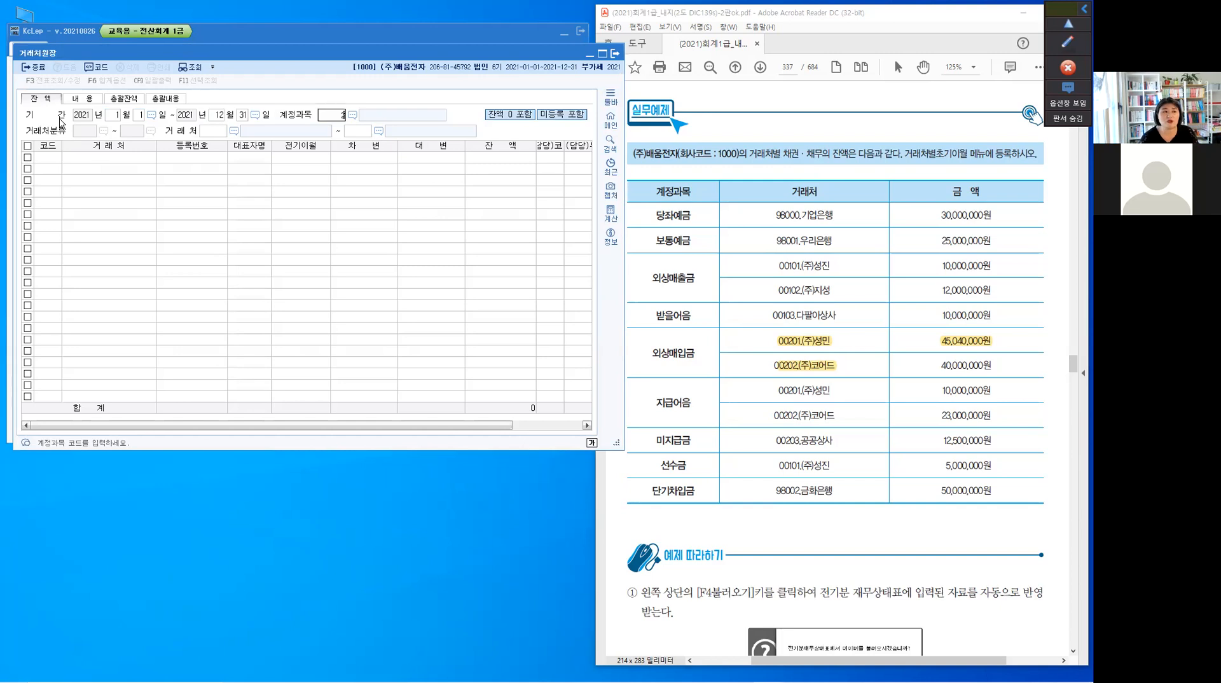
type("51")
key("Return")
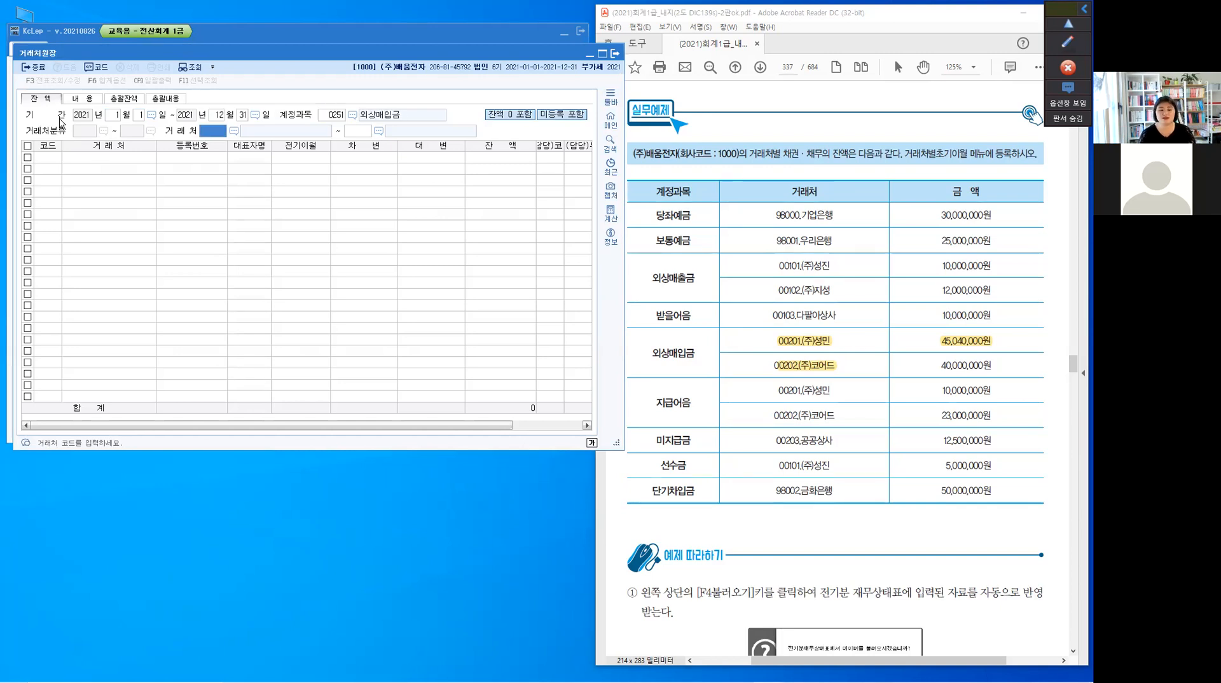
type("101")
key("Return")
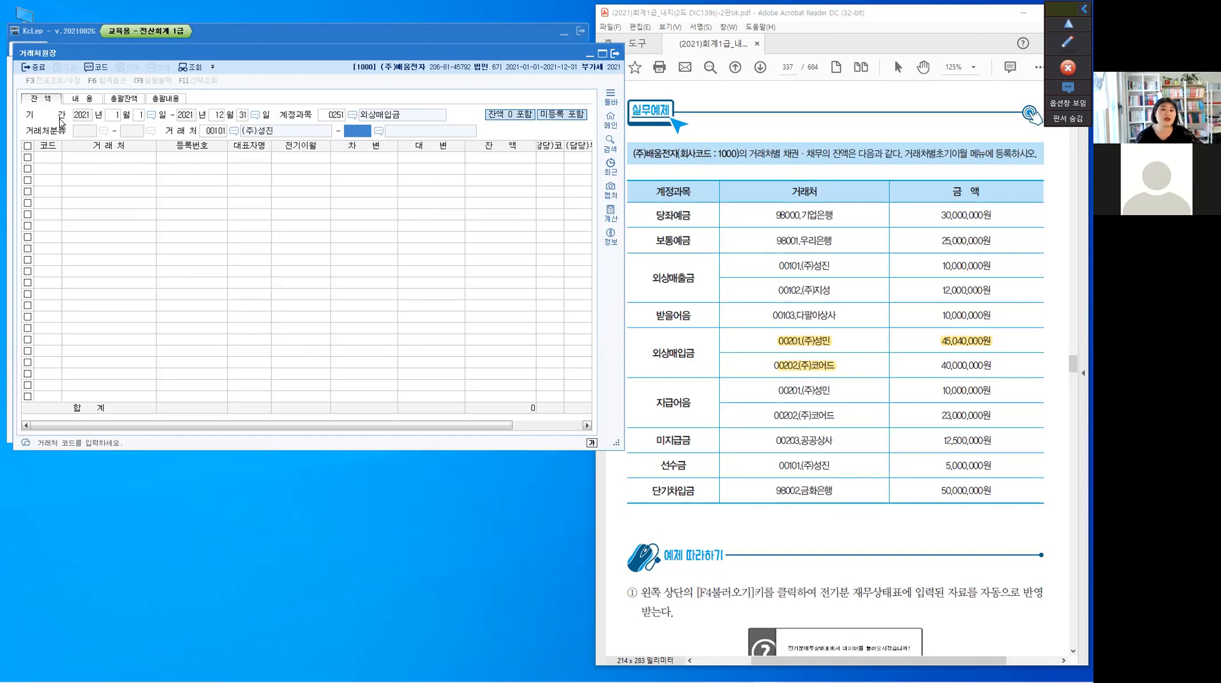
key("Return")
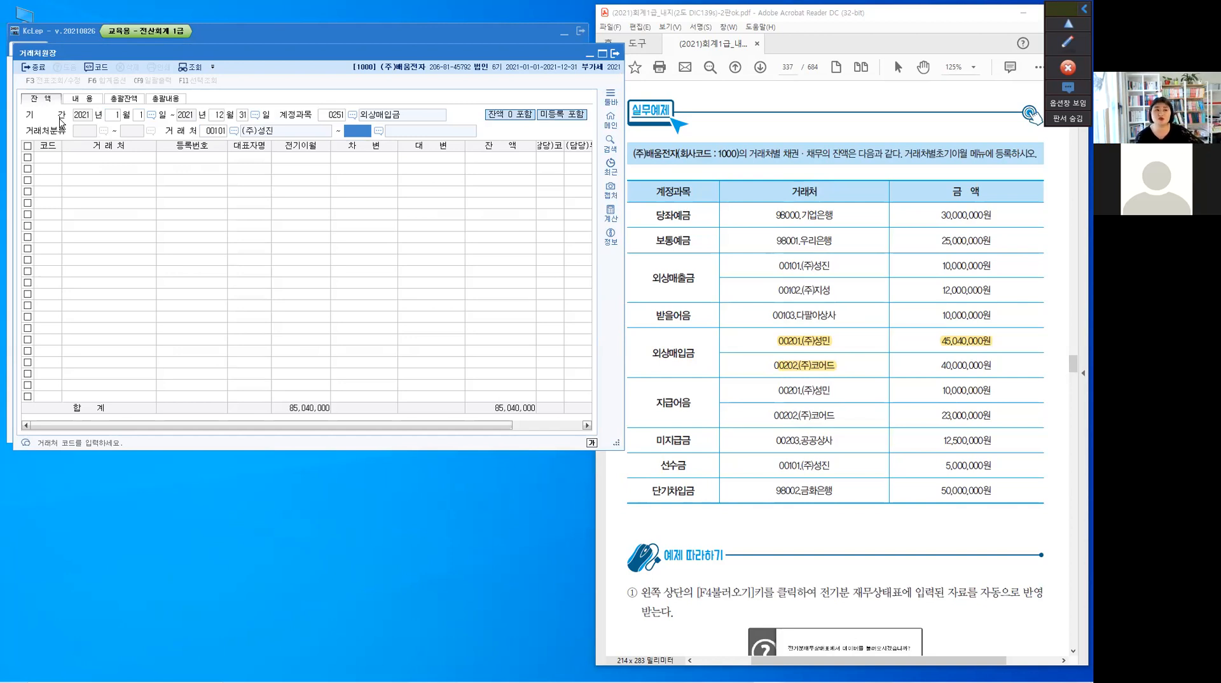
key("Return")
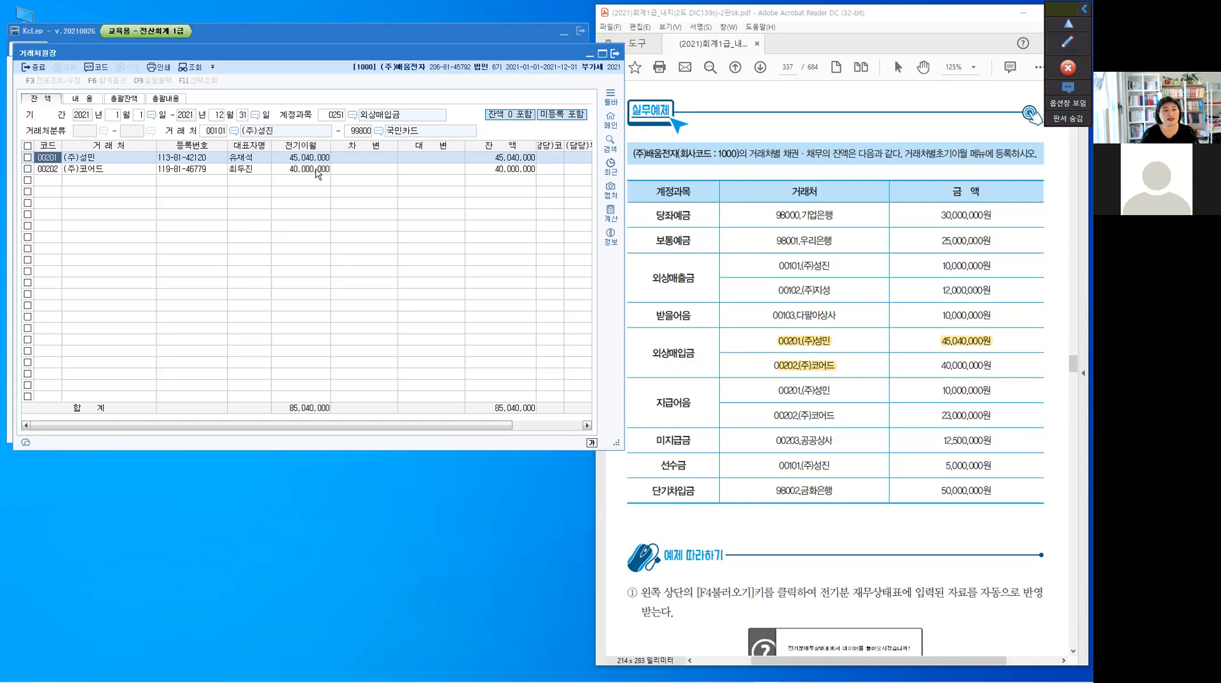
View the 내용 detail ledger of 00201 (주)성민 and close 거래처원장
key("ctrl")
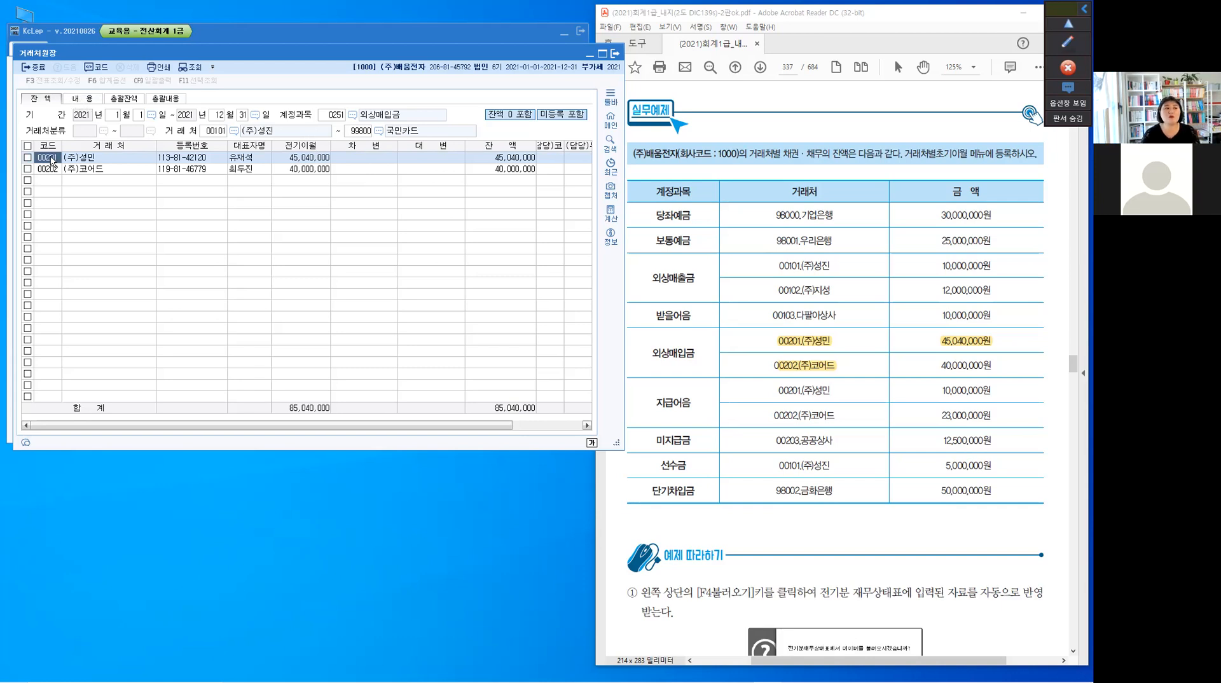
double_click(90, 159)
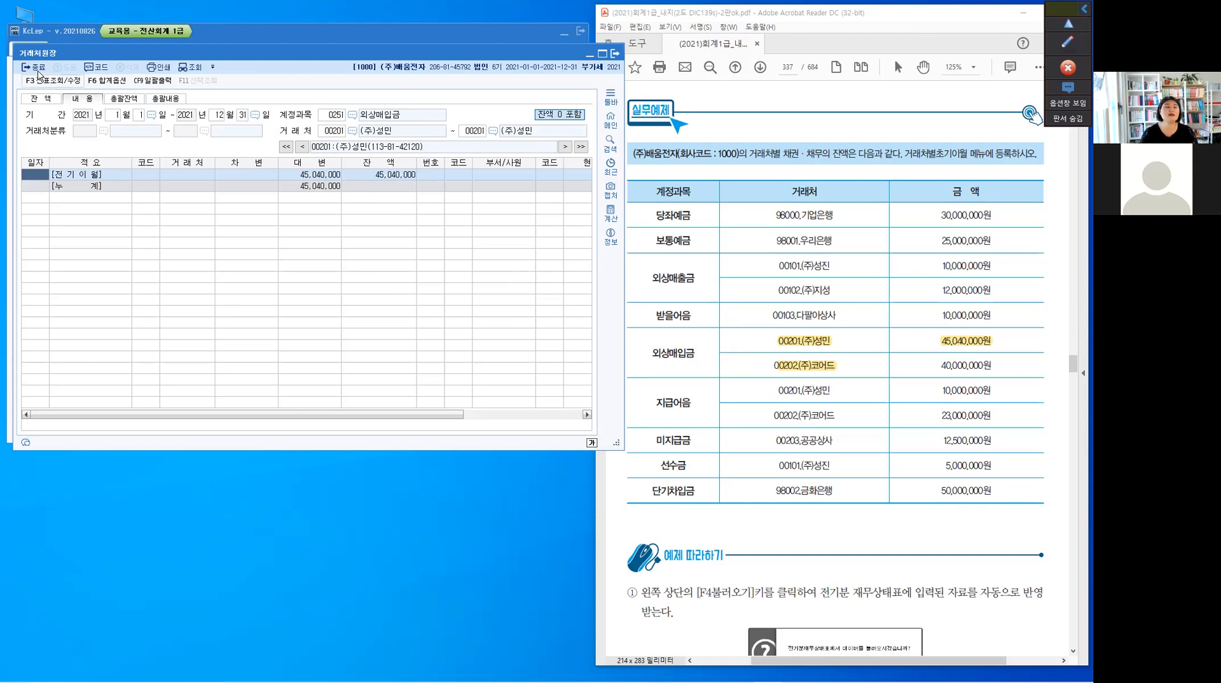
key("Return")
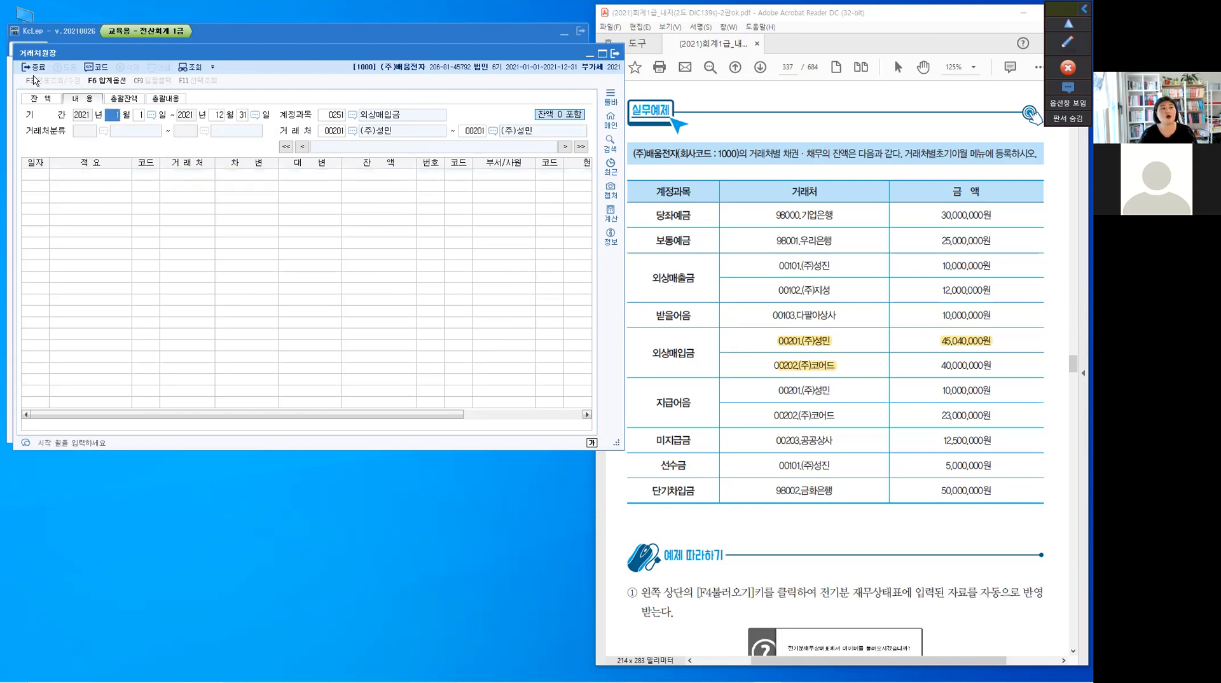
left_click(33, 68)
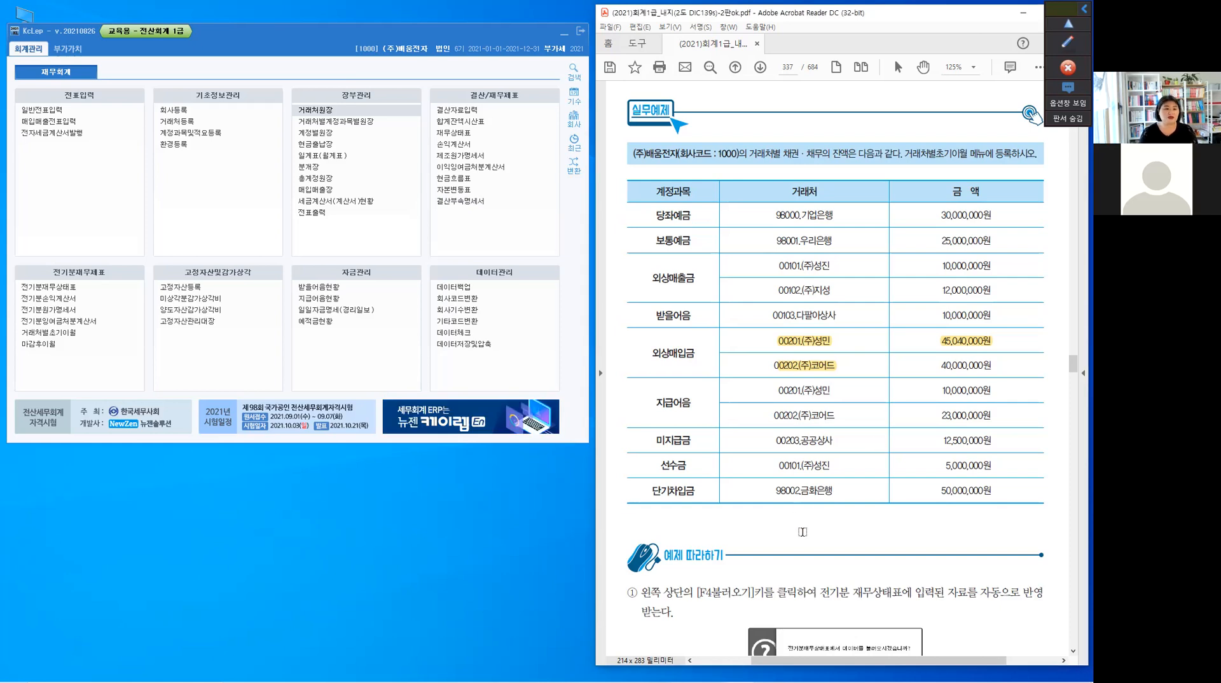
Examine the 심화연습 exercises 1 to 4 on page 339 of the PDF textbook
scroll(802, 532, "down", 6)
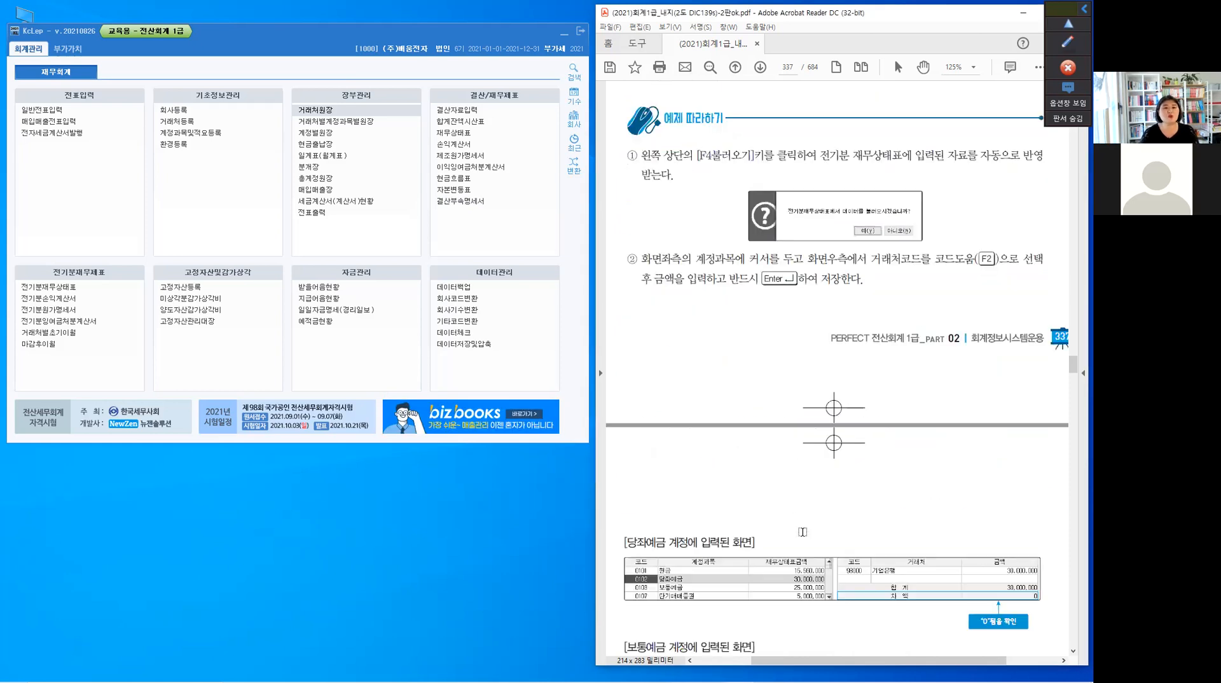
scroll(803, 532, "down", 6)
scroll(808, 529, "down", 6)
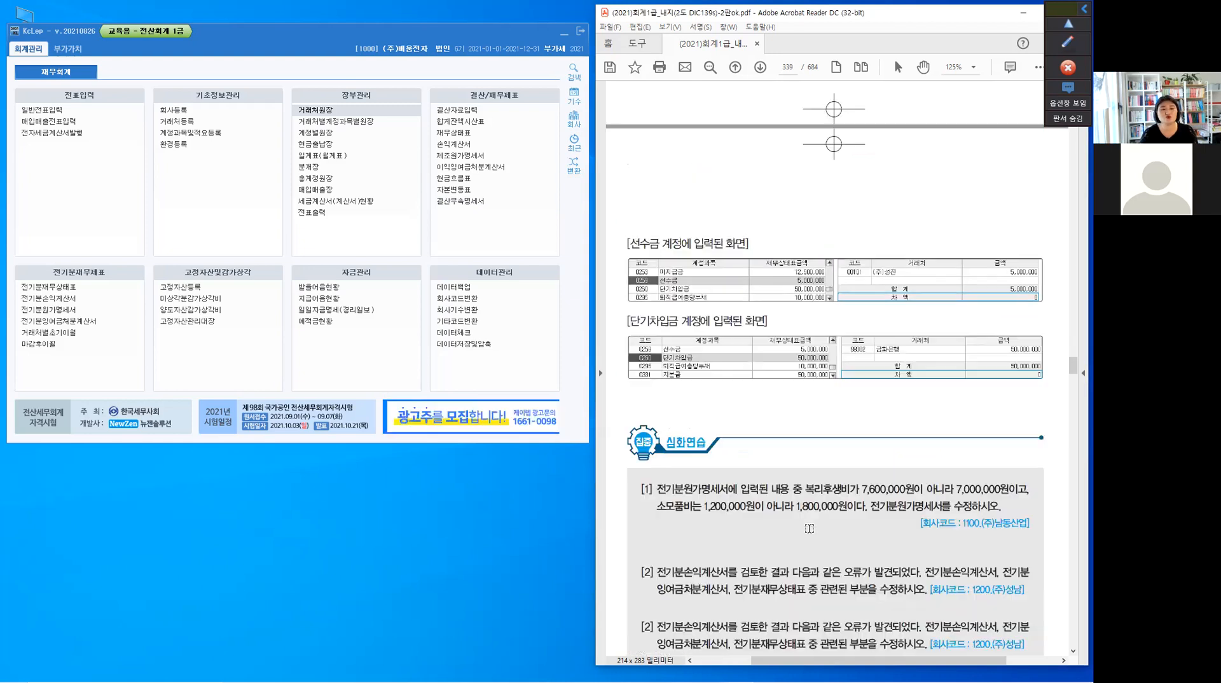
scroll(809, 529, "down", 3)
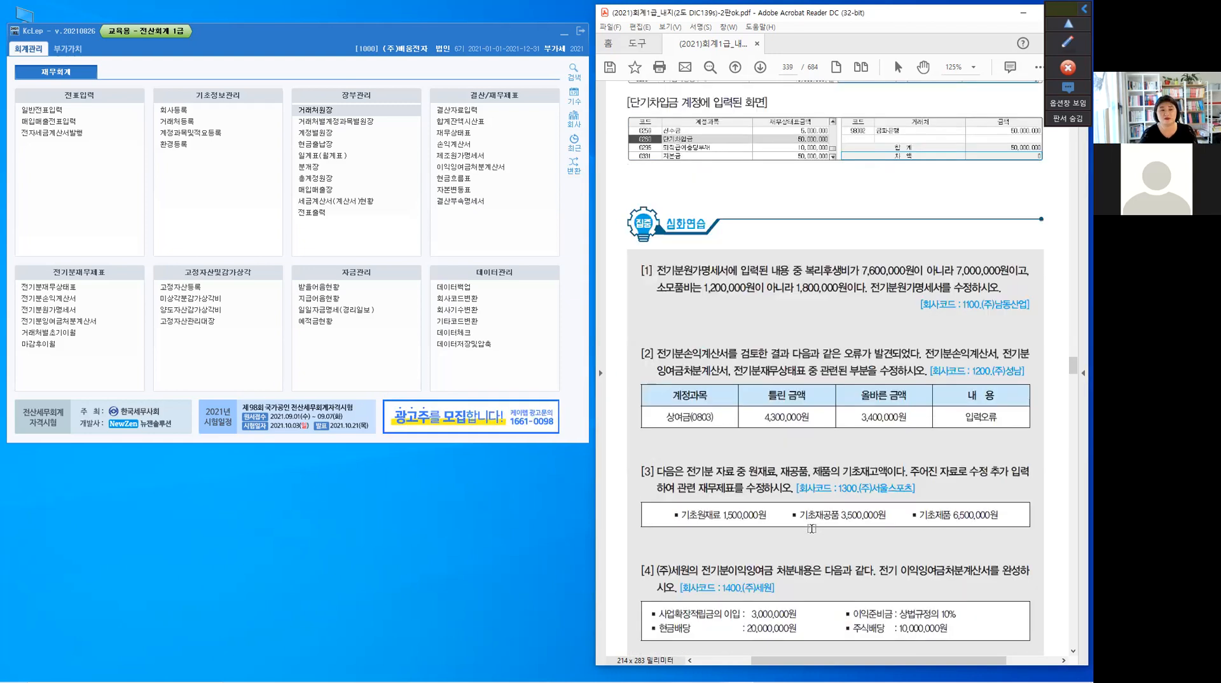
scroll(812, 528, "down", 1)
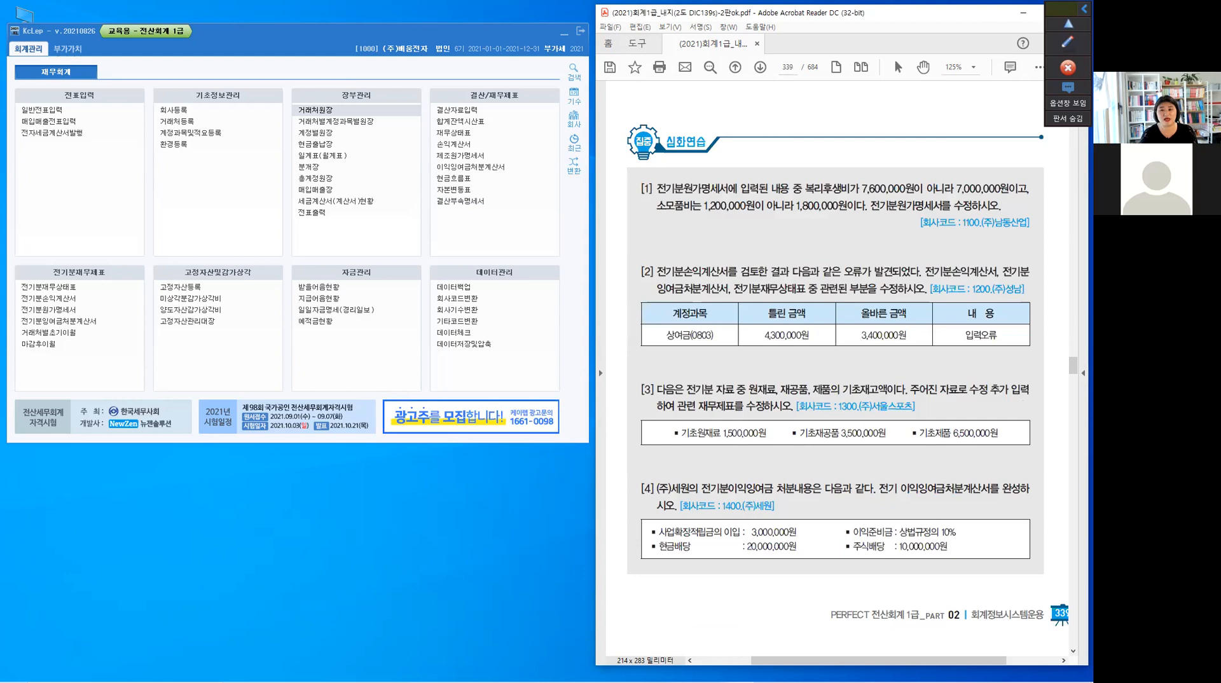